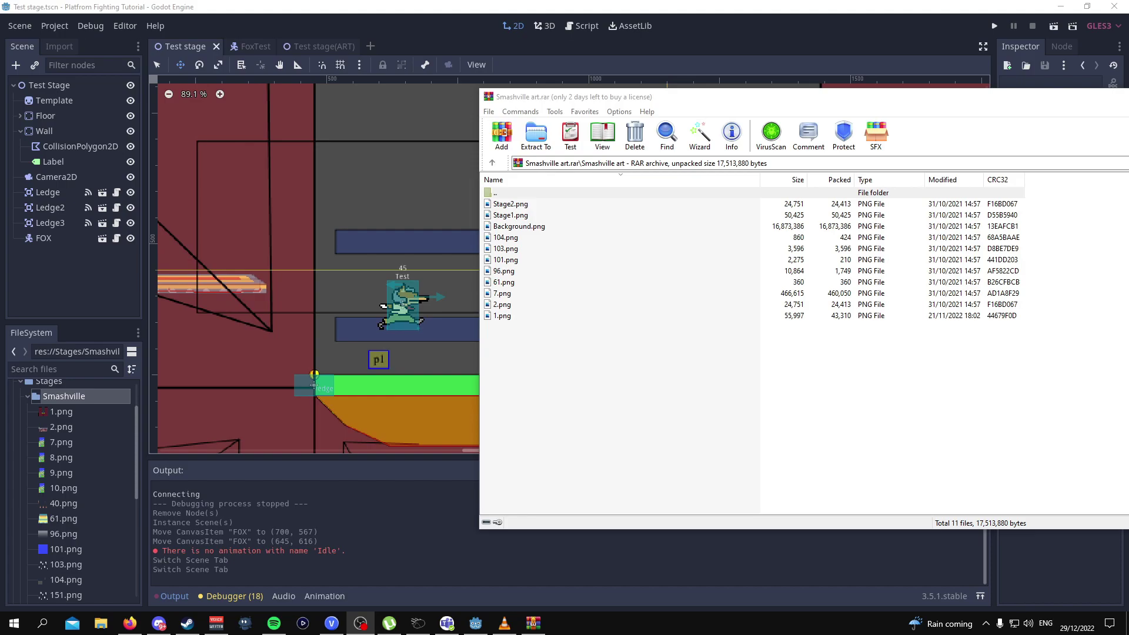
Select all 11 images in Smashville art.rar and extract them into the Smashville folder
drag(558, 415, 533, 200)
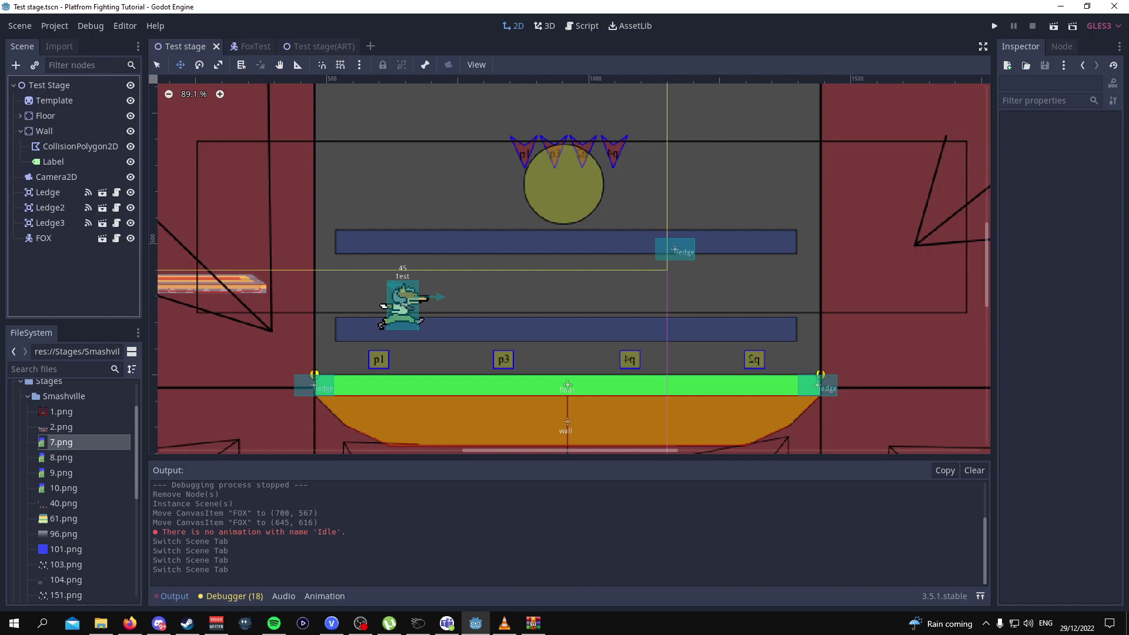
Add a Sprite child under Test Stage and duplicate it as Sprite2
click(58, 85)
right_click(77, 86)
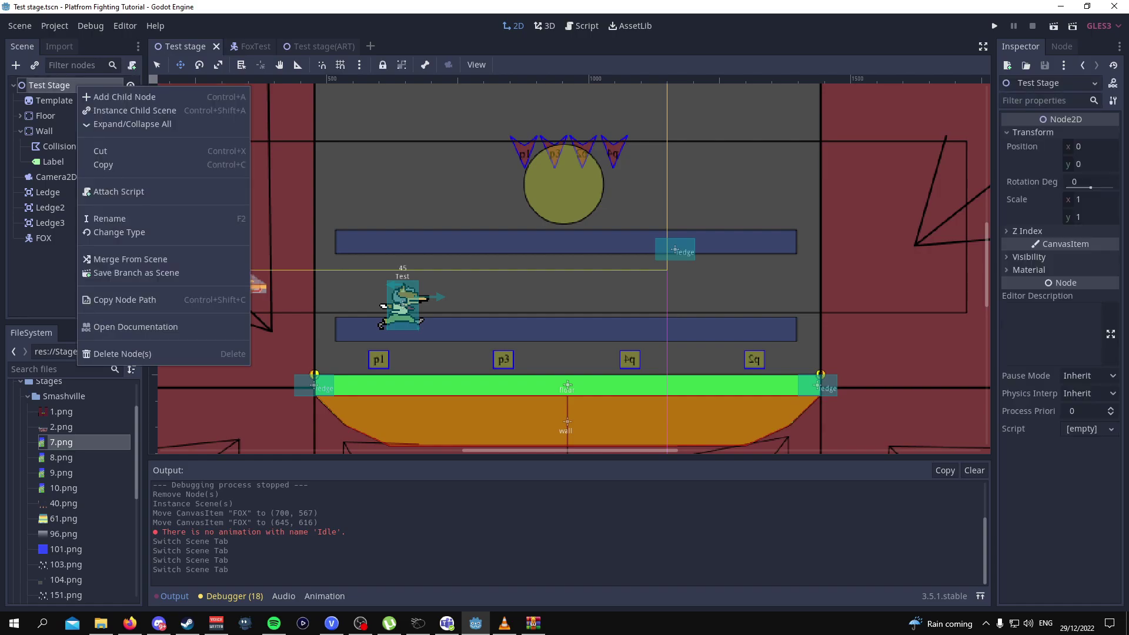
click(124, 96)
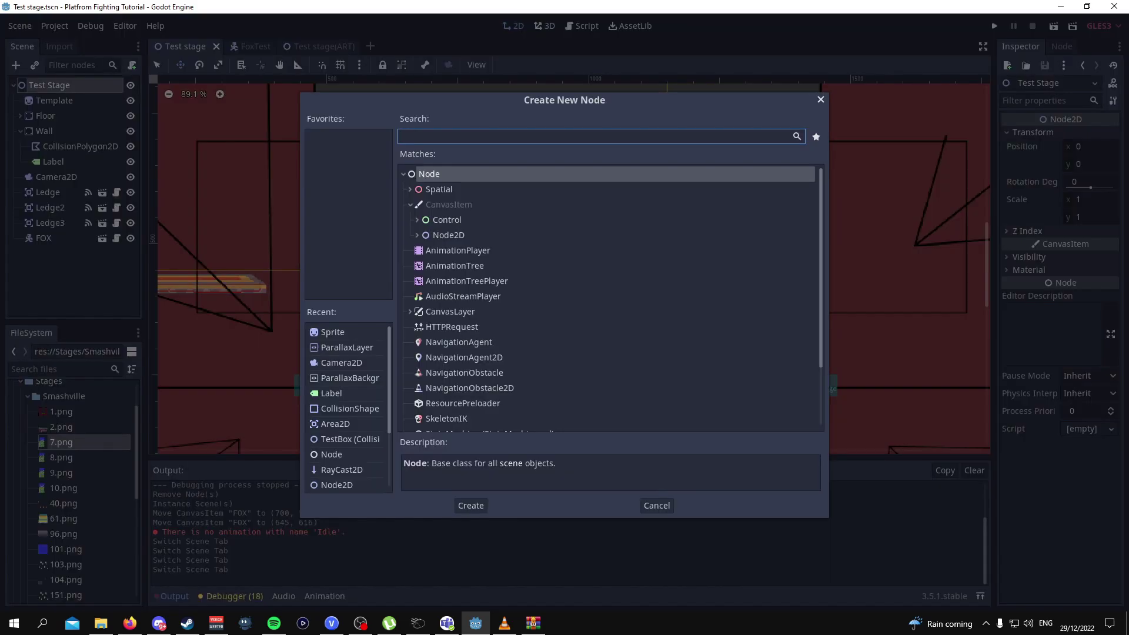
text(Sprite)
key(Return)
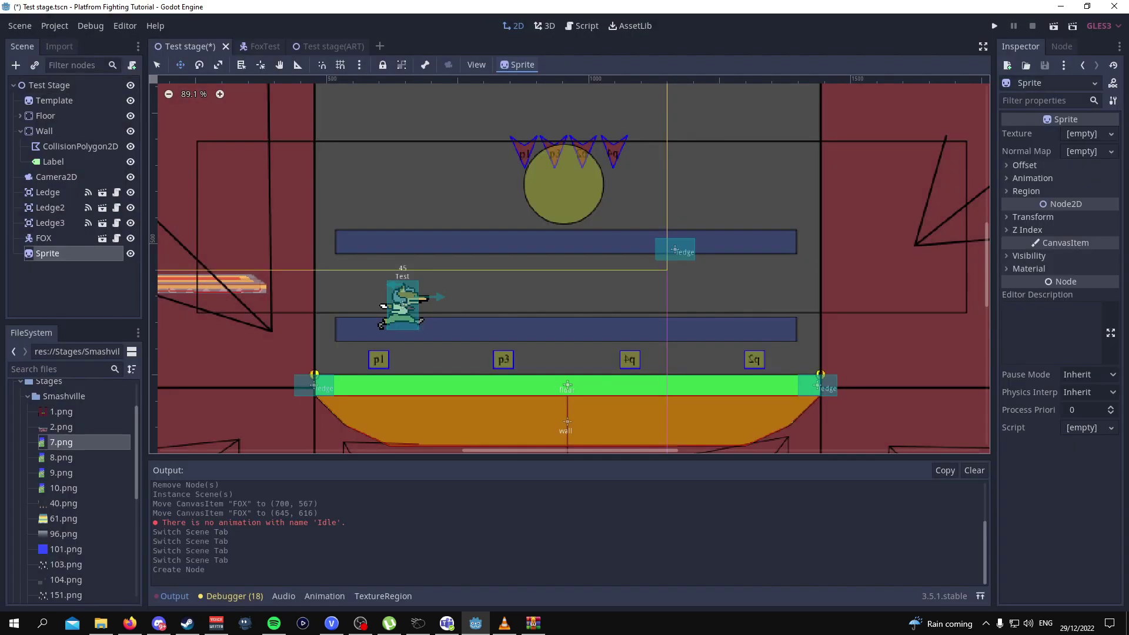
key(ctrl+d)
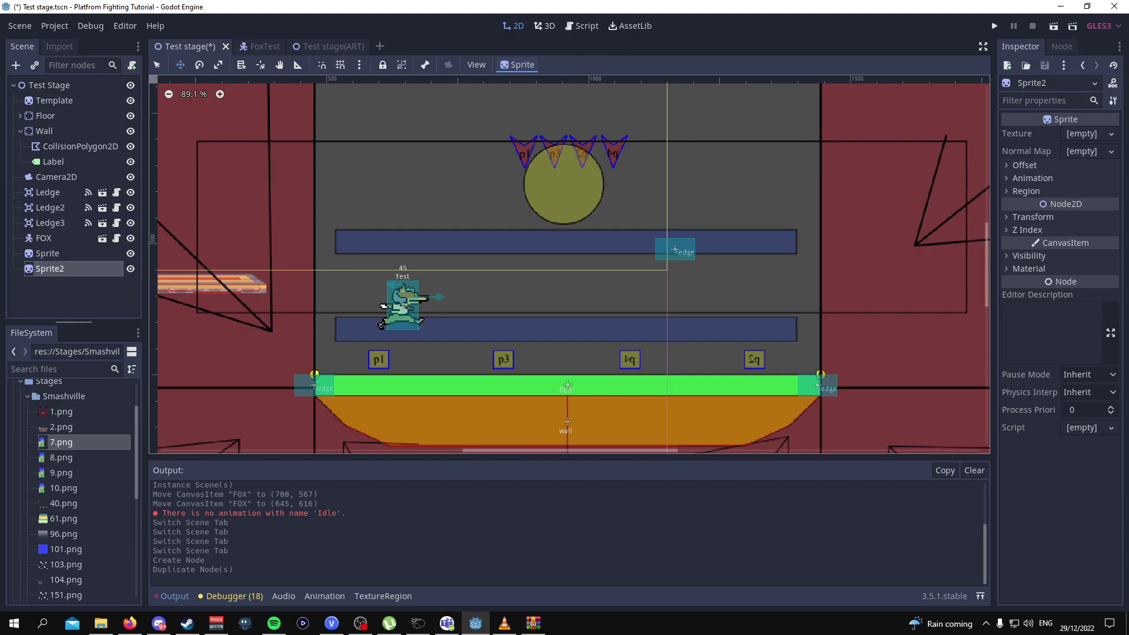
Assign Stage1.png to Sprite and Stage2.png to Sprite2 as textures
scroll(71, 488, down, 4)
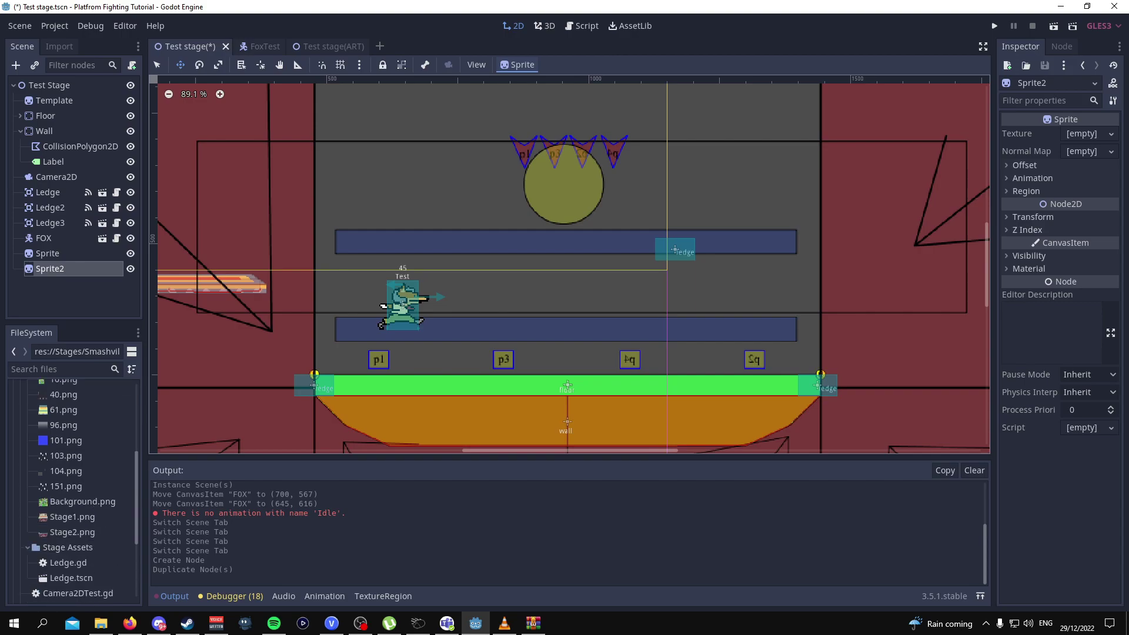
click(72, 517)
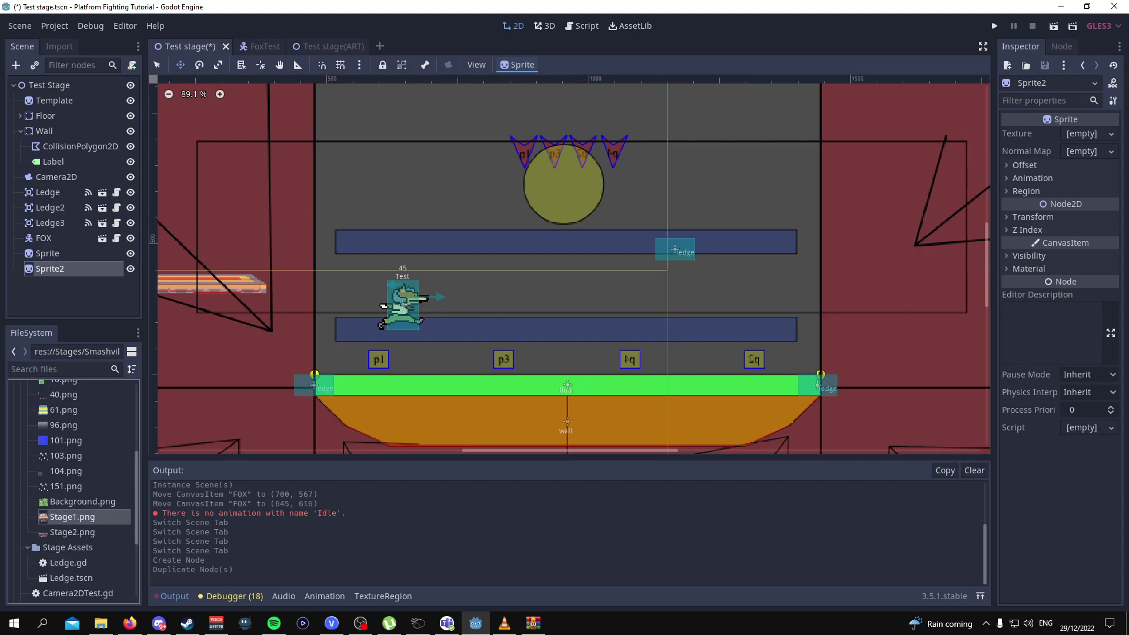
drag(72, 517, 77, 268)
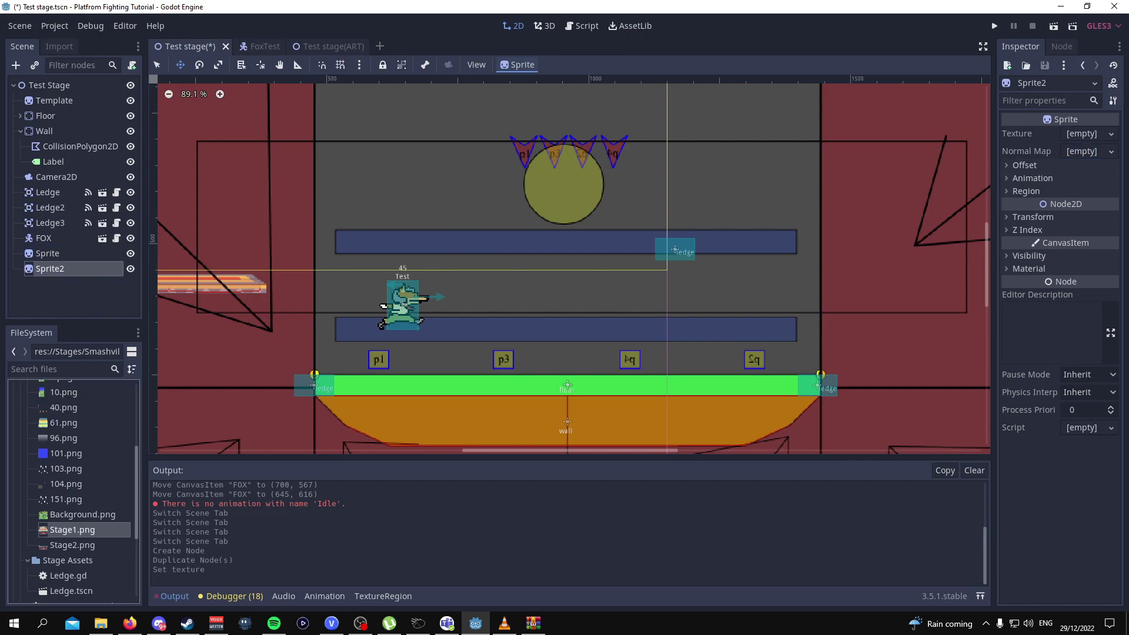
click(72, 546)
drag(73, 545, 76, 271)
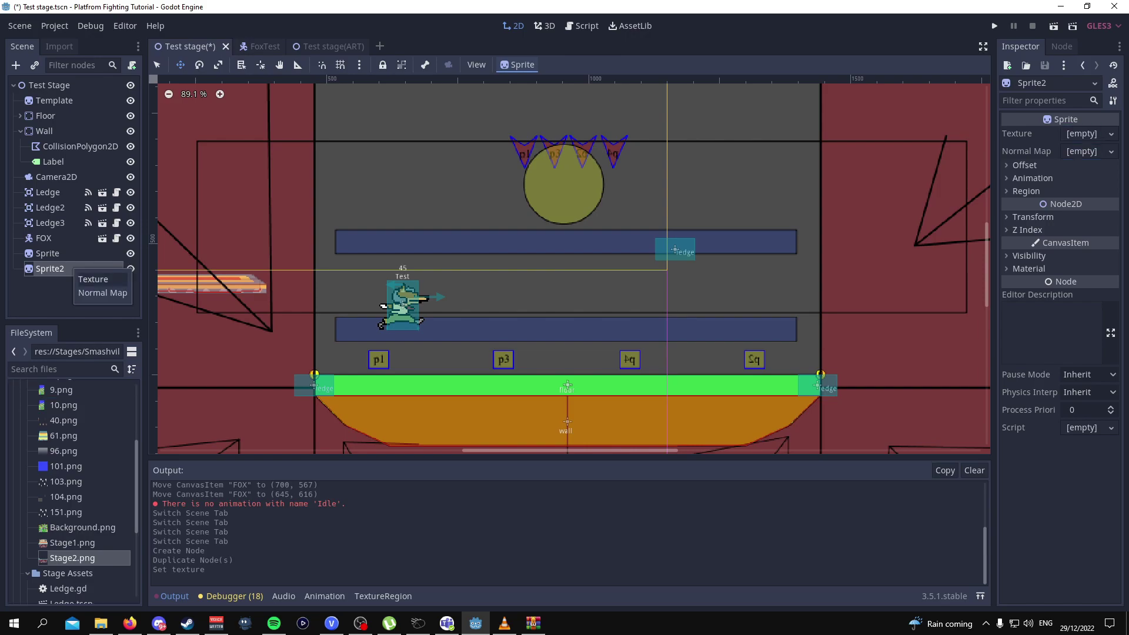
scroll(486, 348, down, 8)
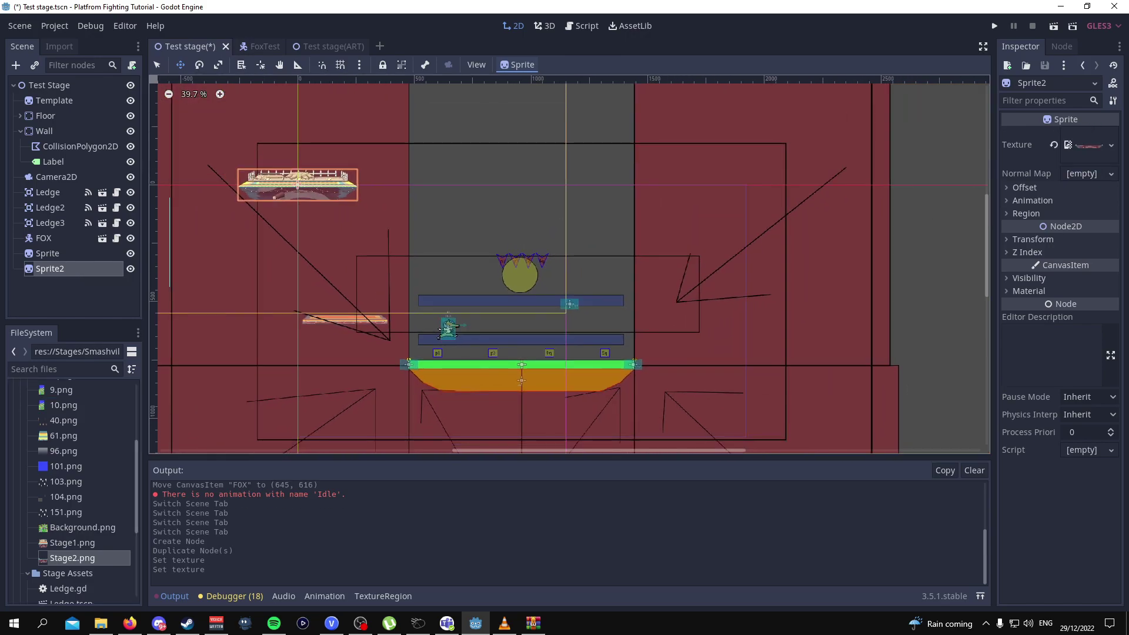
click(47, 253)
Move both stage sprites onto the green floor in the viewport
drag(297, 185, 519, 377)
scroll(513, 425, up, 5)
mouse_move(526, 320)
mouse_down()
mouse_move(476, 312)
mouse_move(487, 330)
mouse_move(569, 323)
mouse_move(542, 319)
mouse_up()
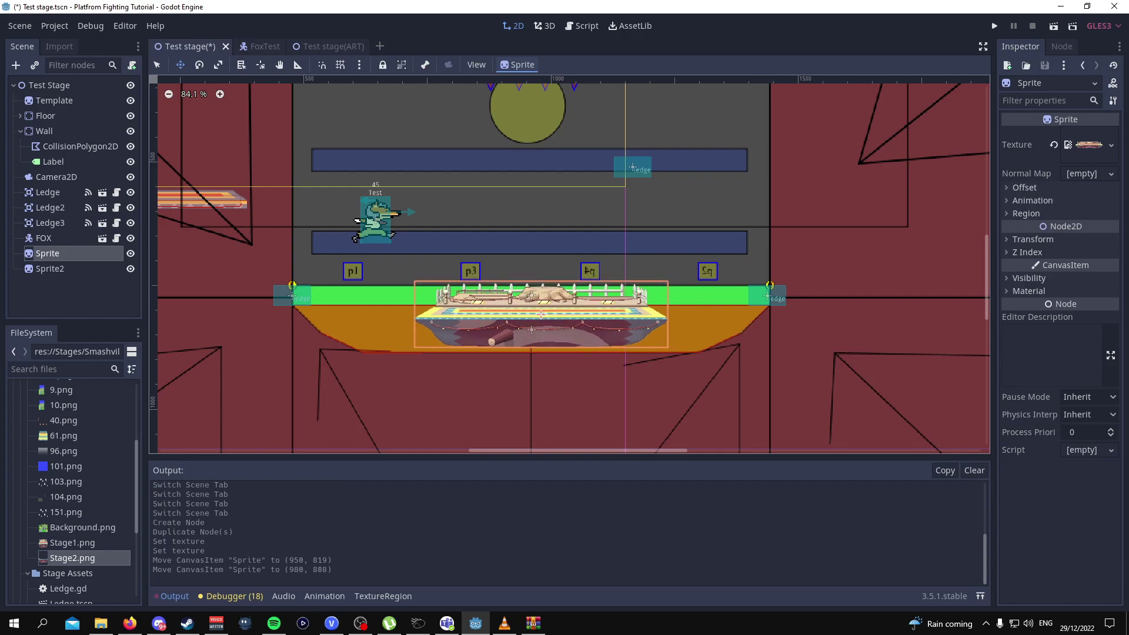
click(50, 268)
drag(194, 94, 538, 315)
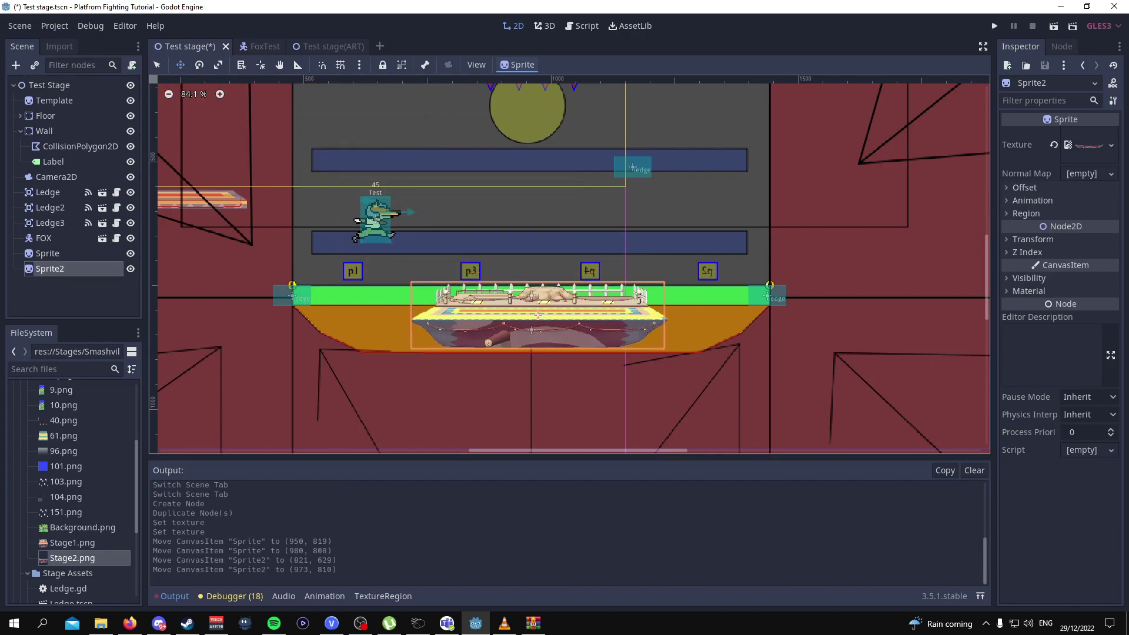
Set the Stage1 Sprite's scale to 2.167 on x and y
click(1033, 239)
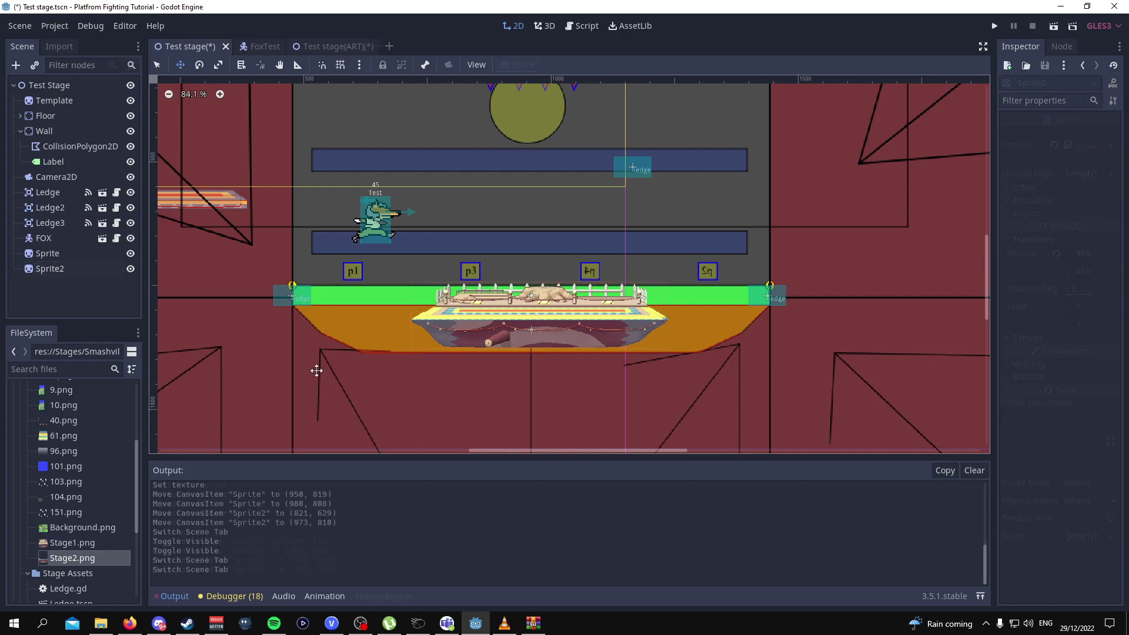
click(48, 253)
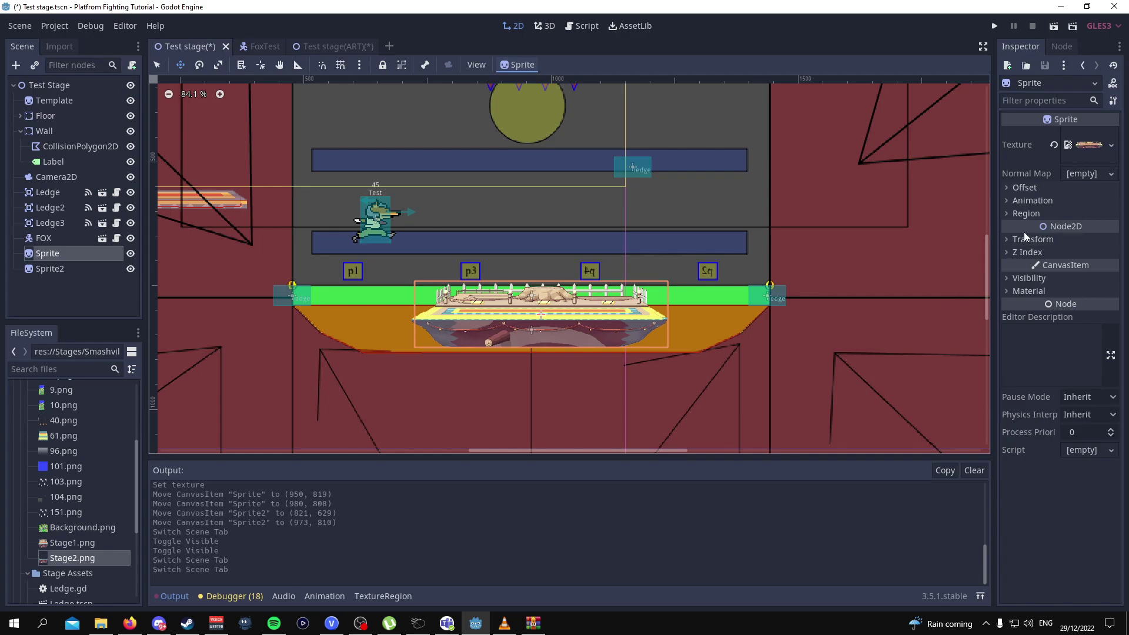
click(1018, 240)
click(1106, 306)
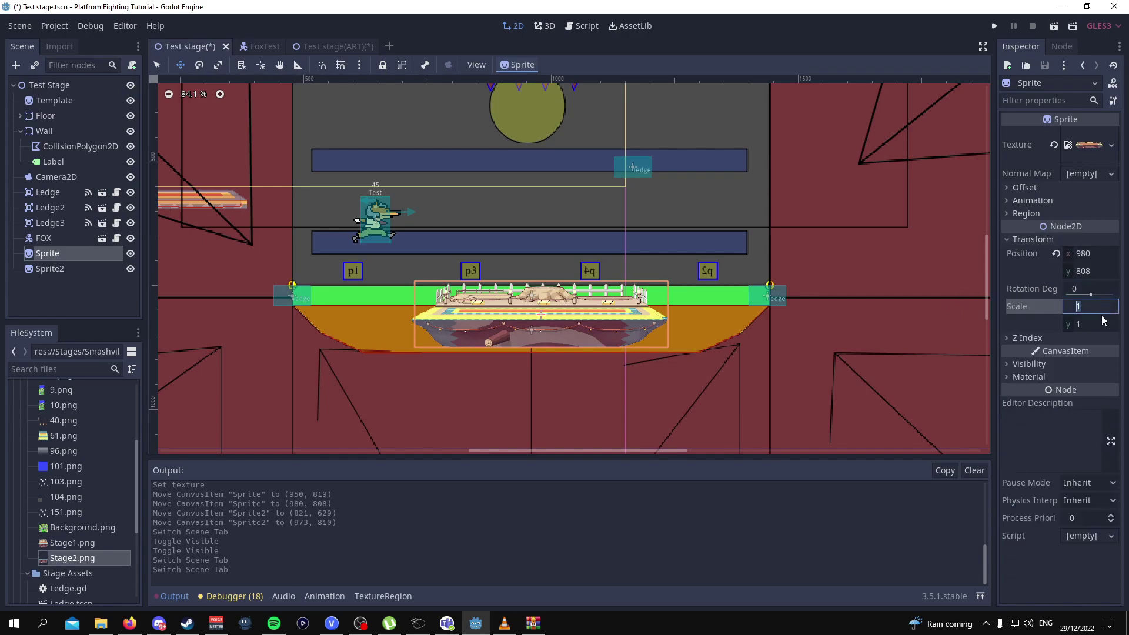
click(1099, 322)
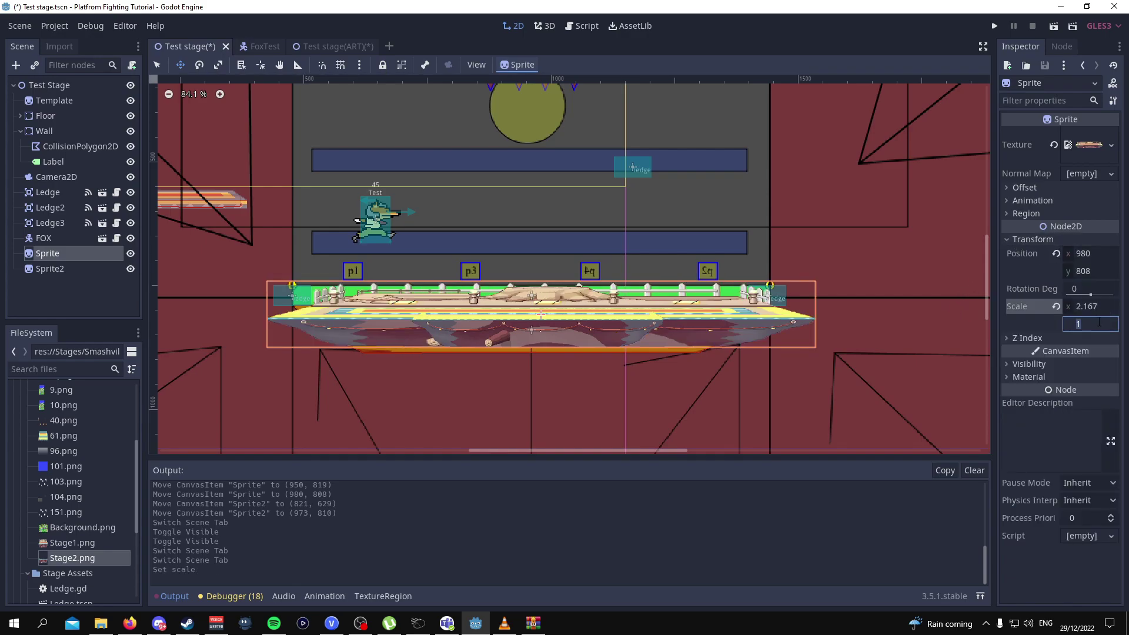
text(2.167)
key(Return)
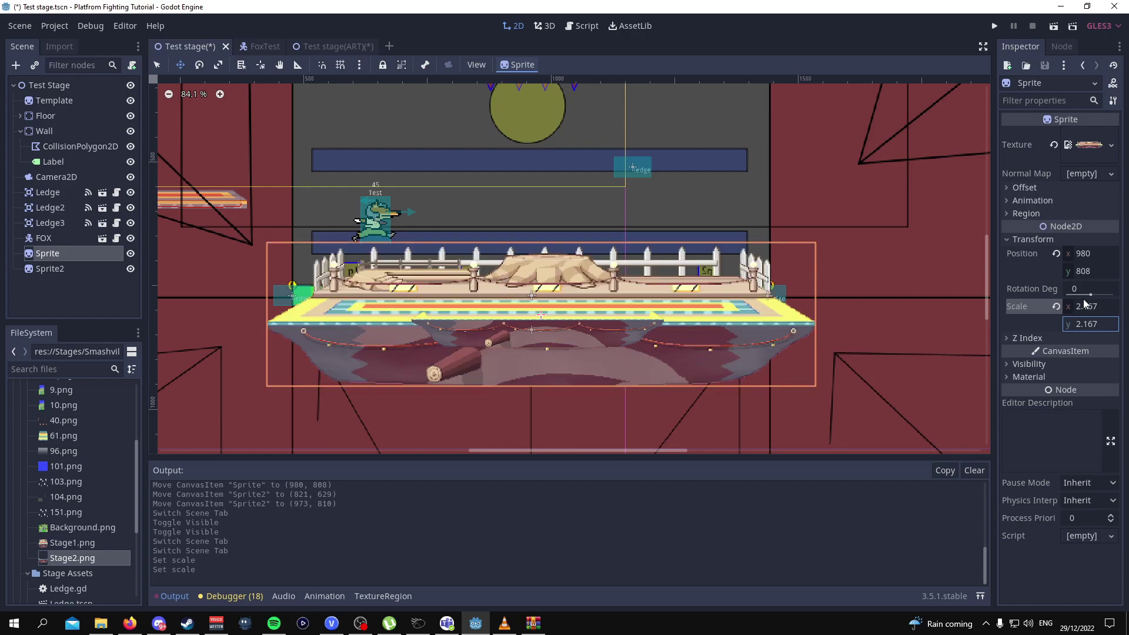
Set Sprite2's scale to 2.167 on x and y
click(70, 269)
click(1095, 307)
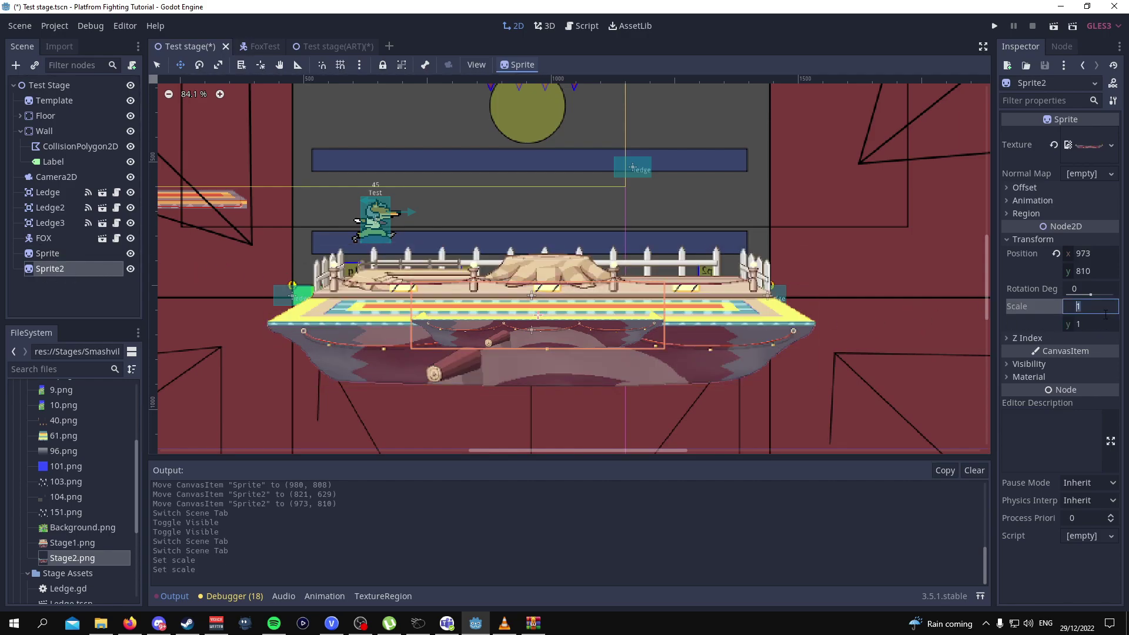
text(2.167)
click(1102, 323)
text(2.167)
key(Return)
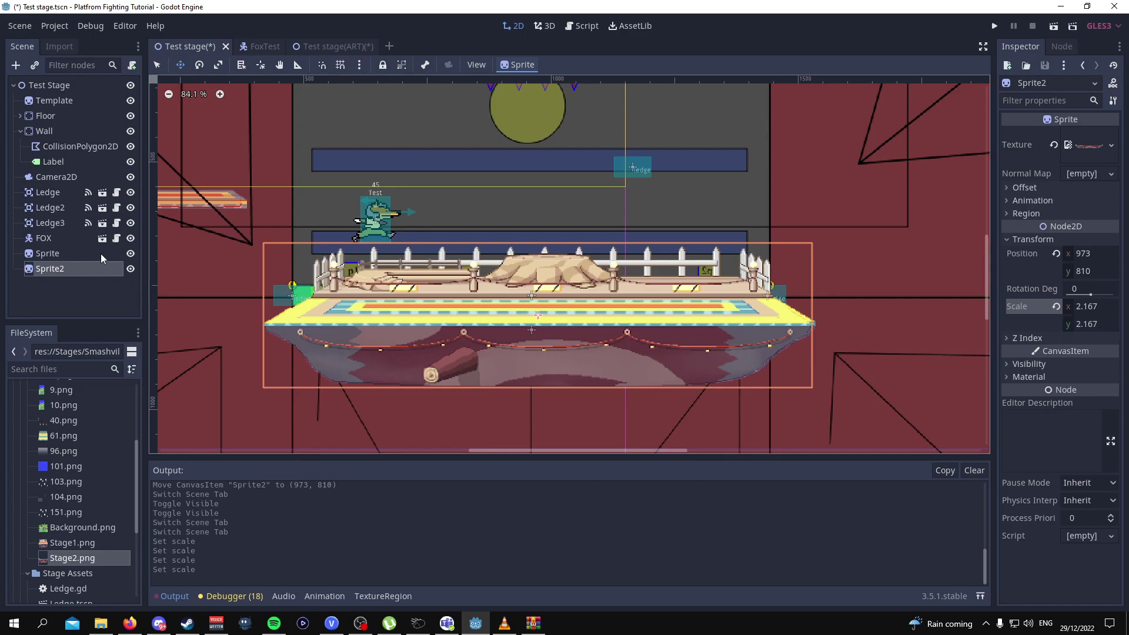
Align both stage sprites at x 960
click(86, 256)
mouse_move(373, 351)
mouse_down()
mouse_move(360, 337)
mouse_move(387, 356)
mouse_up()
click(47, 269)
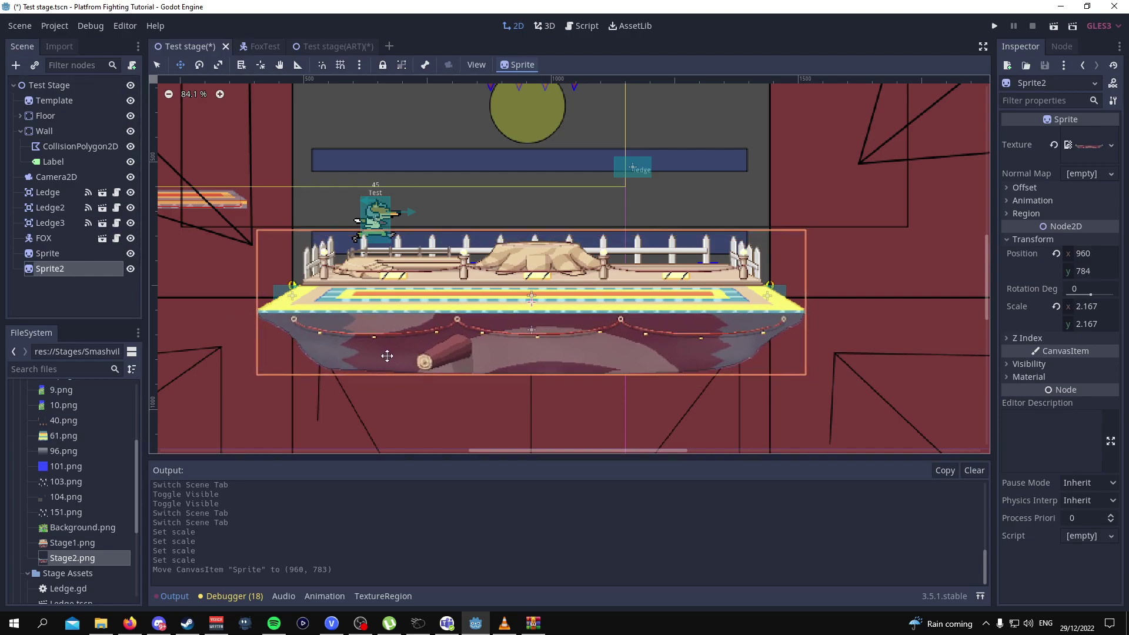
click(51, 254)
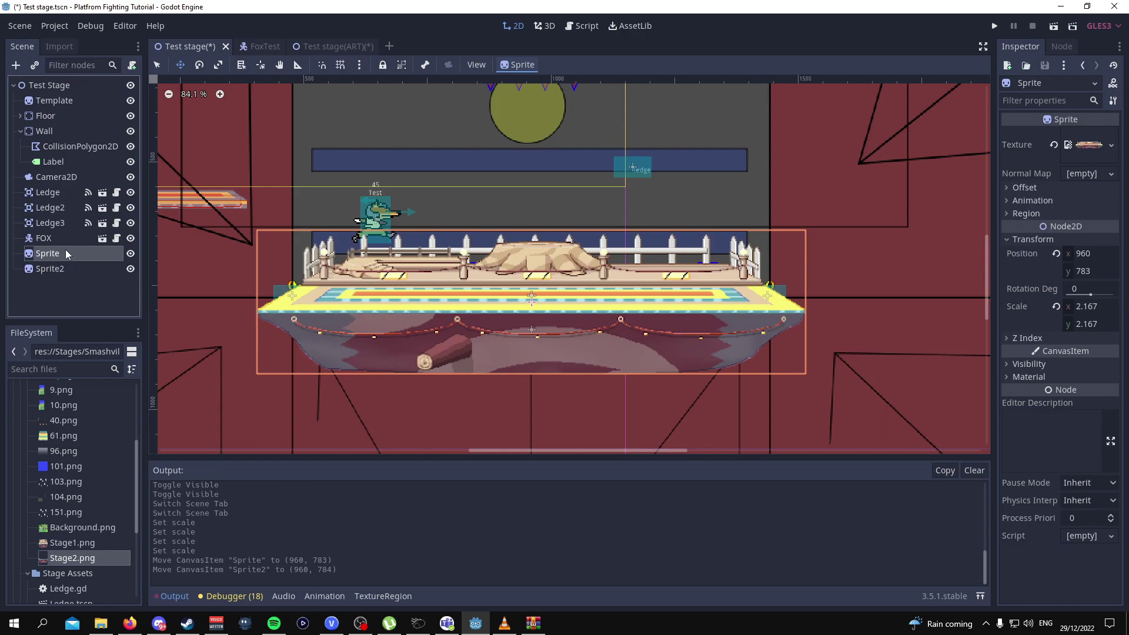
Rename the first sprite to 'Main Stage 1'
click(66, 251)
text(Mai)
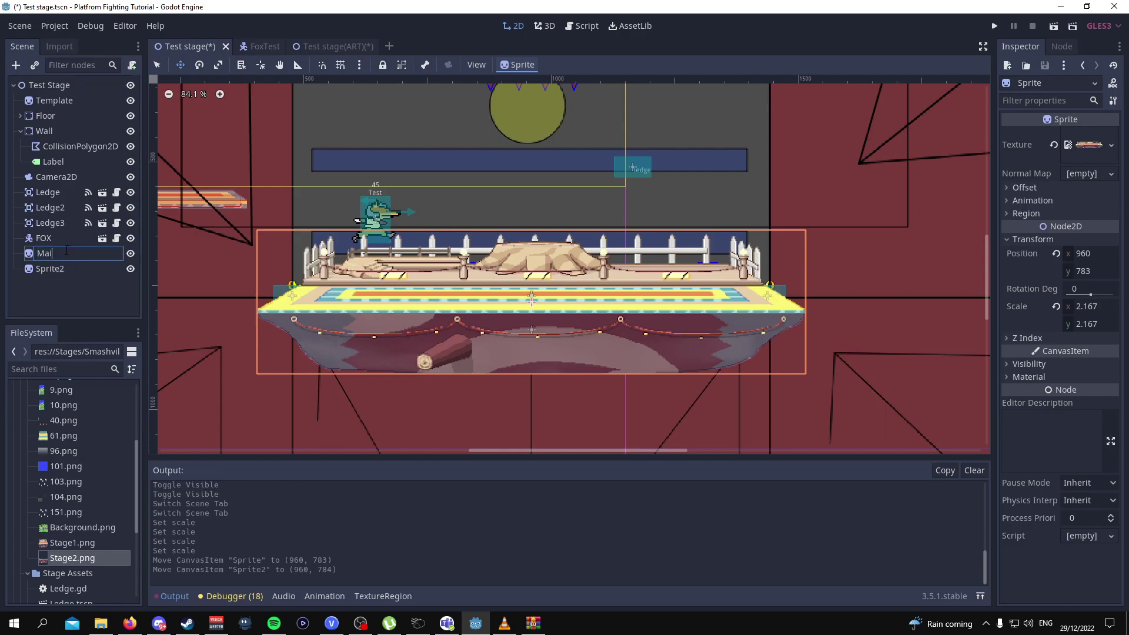
text(n Stage 1)
key(Return)
double_click(56, 254)
key(ctrl+a)
key(ctrl+c)
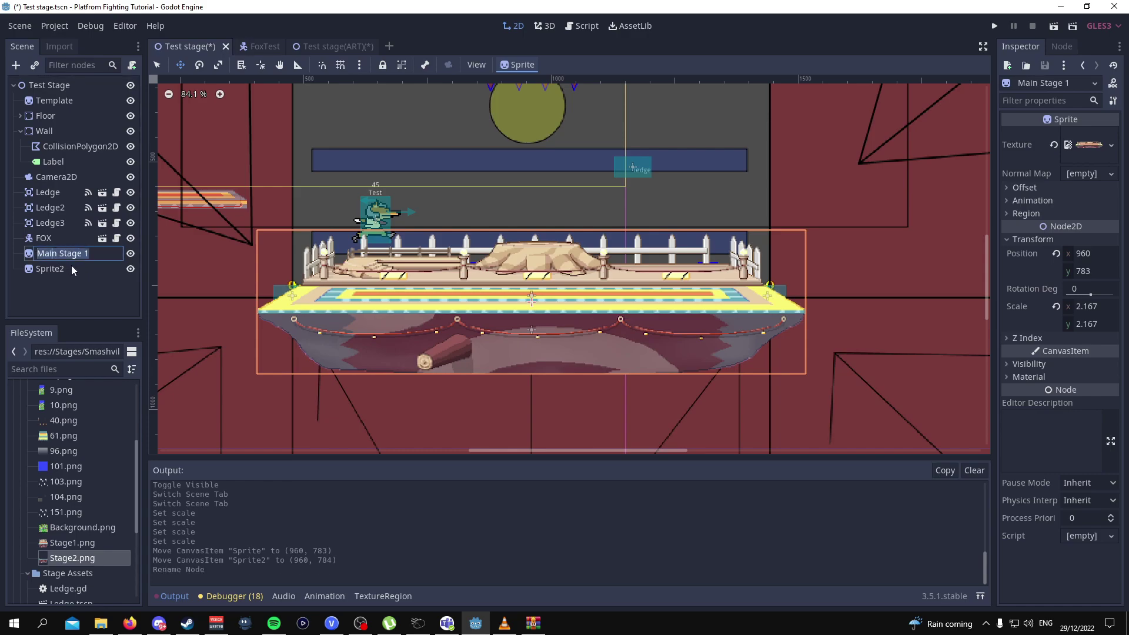
Rename Sprite2 to 'Main Stage 2' and save the Test stage scene
click(72, 268)
double_click(72, 268)
key(ctrl+v)
key(BackSpace)
text(2)
key(Return)
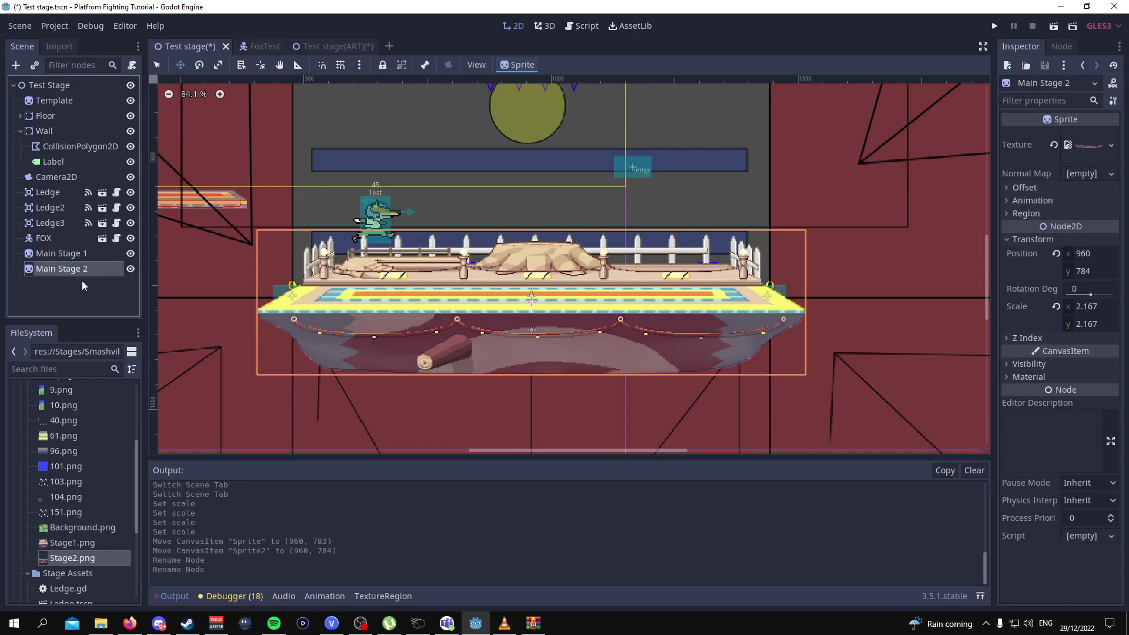
click(84, 302)
key(ctrl+s)
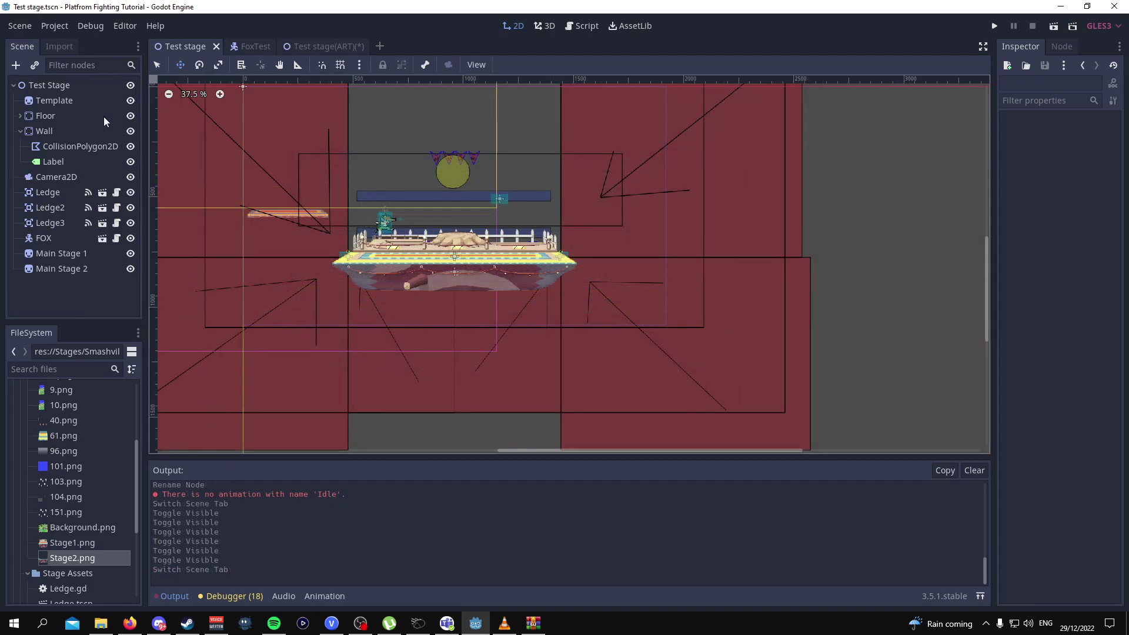
Add a ParallaxBackground node and move it to the top under Test Stage
click(81, 87)
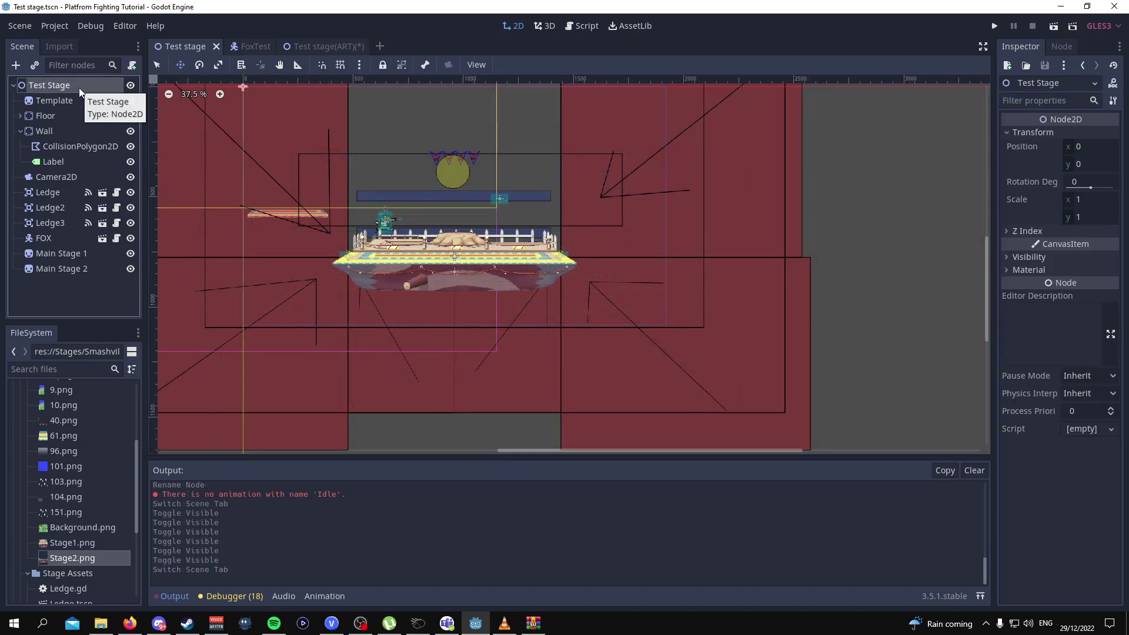
right_click(79, 87)
click(94, 97)
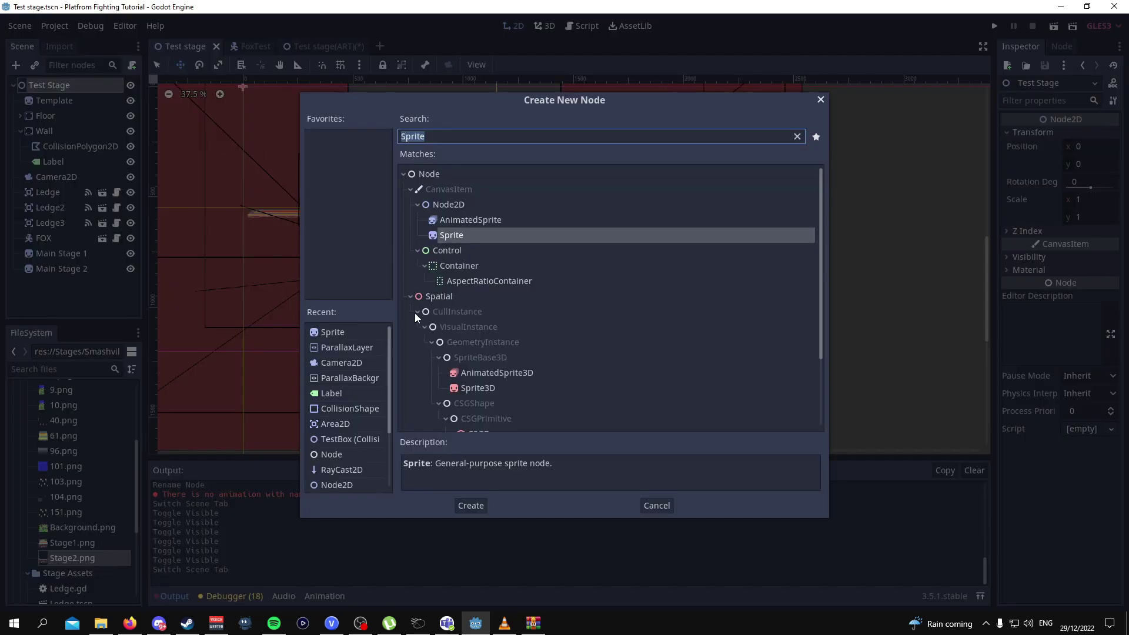
click(339, 379)
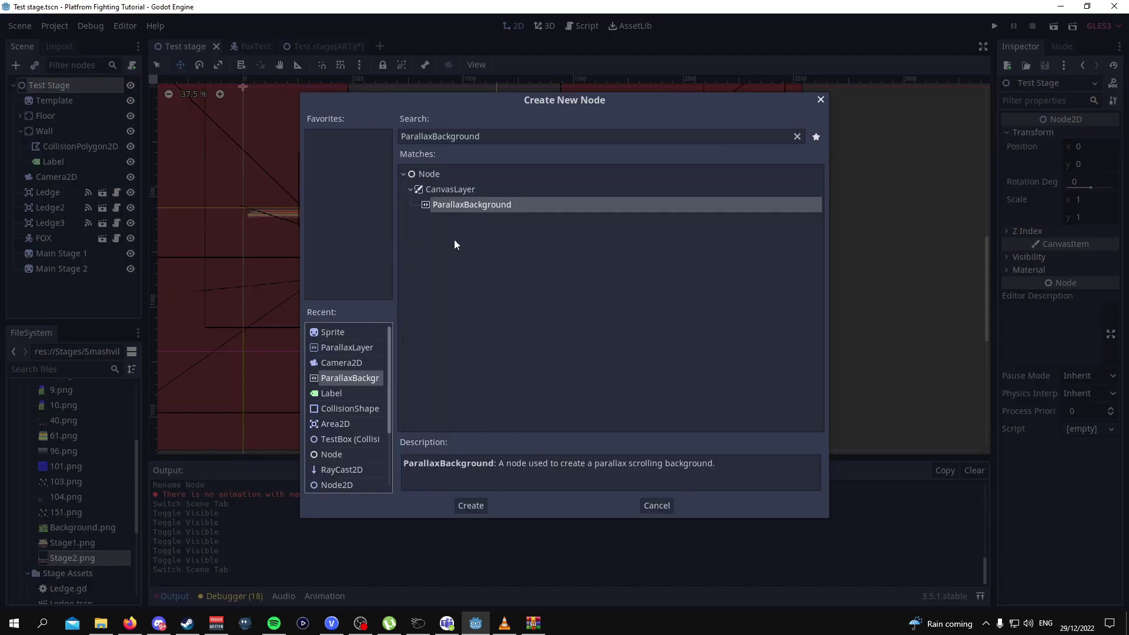
double_click(481, 206)
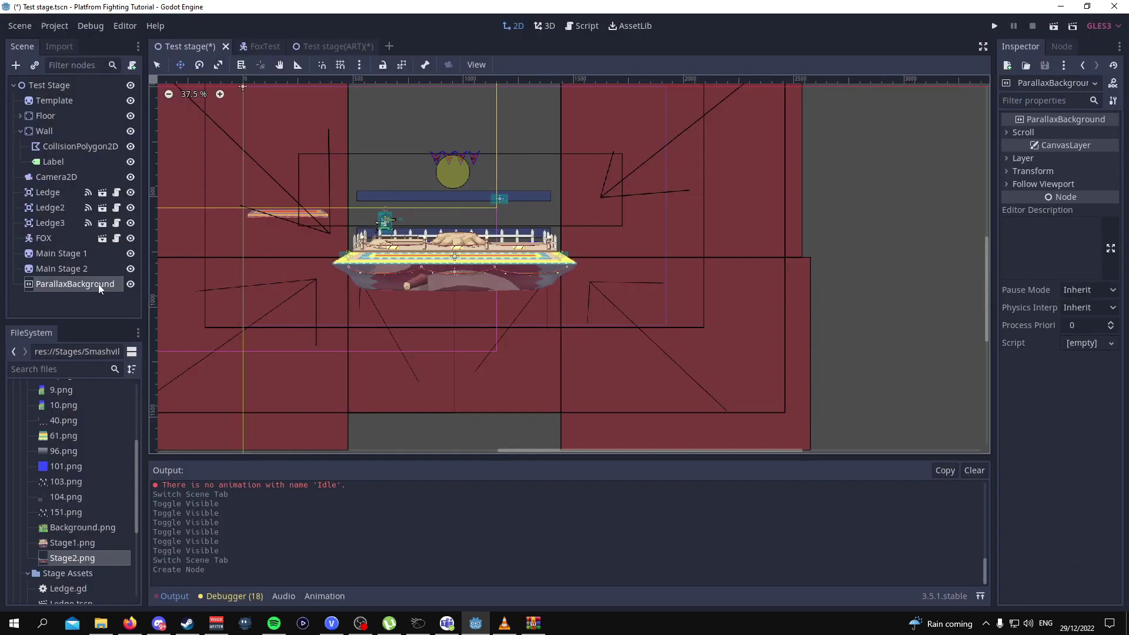
drag(97, 284, 42, 98)
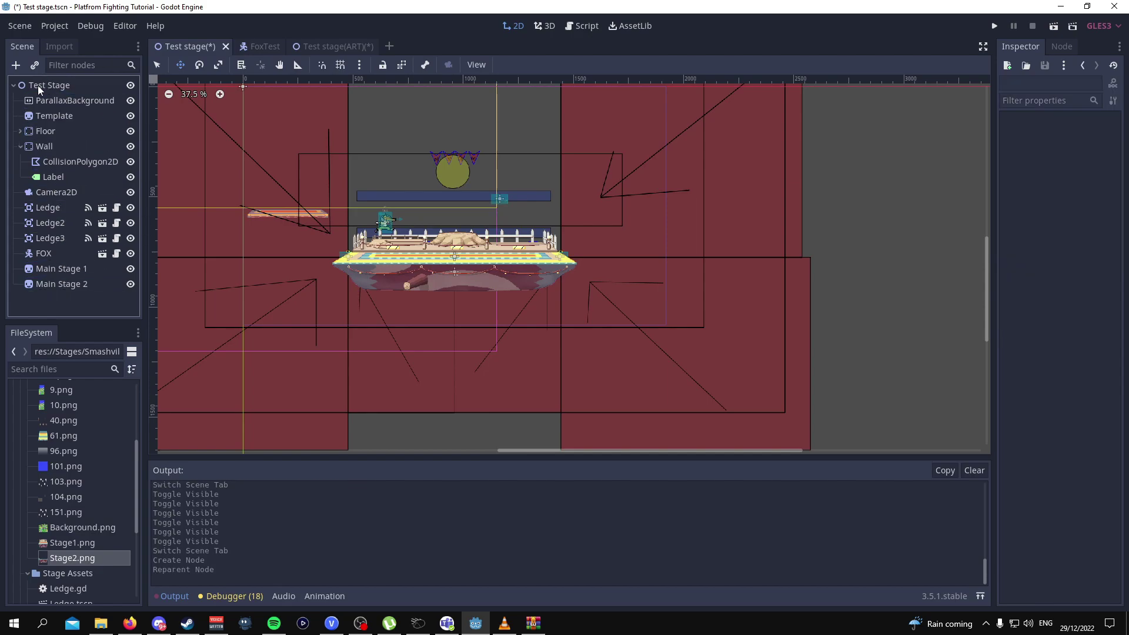
Add a ParallaxLayer under ParallaxBackground and duplicate it into five layers
click(65, 100)
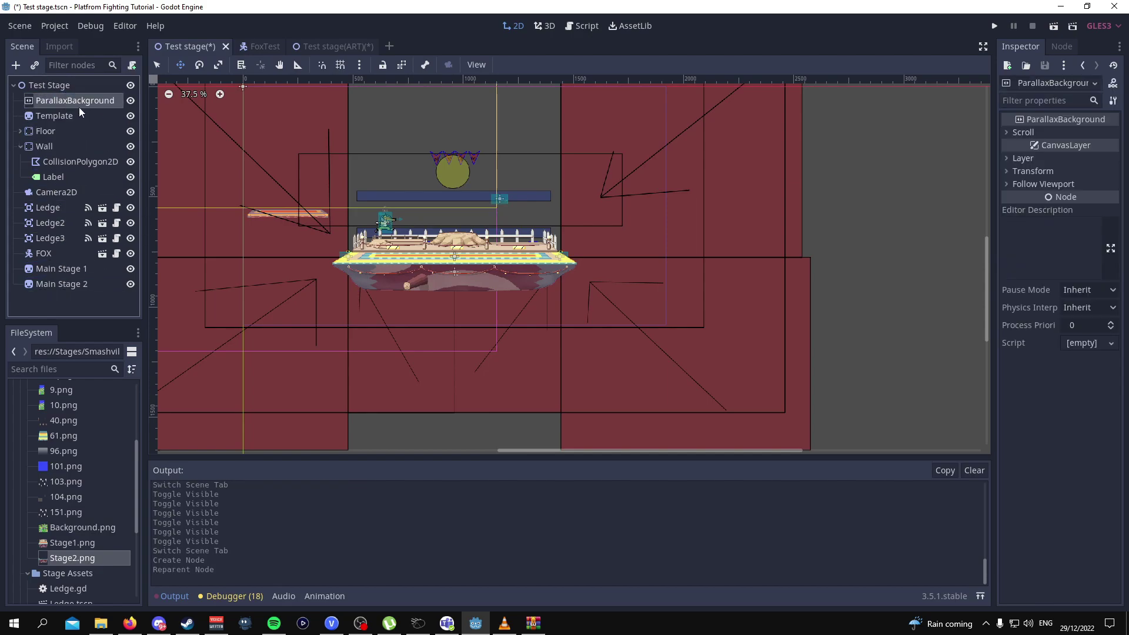
right_click(132, 99)
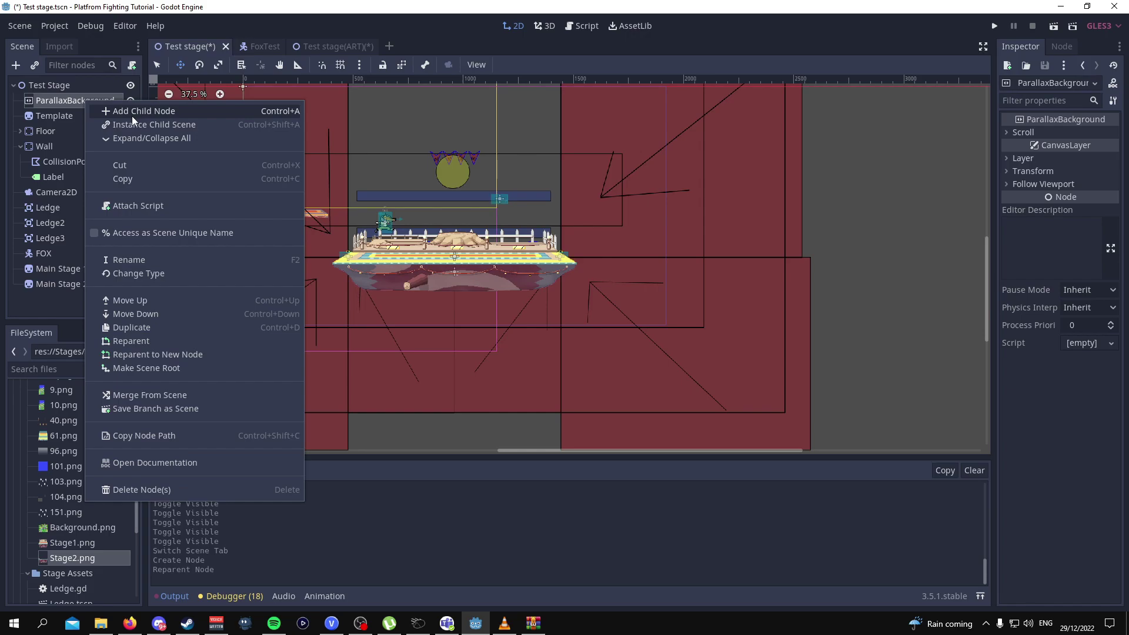
click(132, 112)
double_click(351, 364)
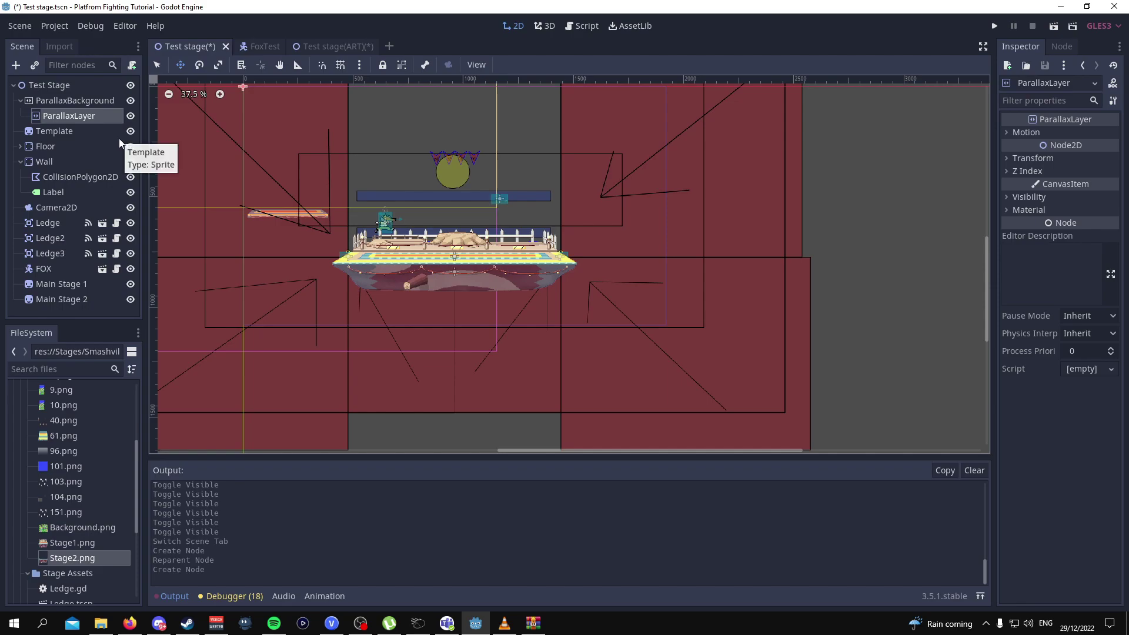
key(ctrl+d)
key(ctrl+d)
key(ctrl+d)
key(ctrl+d)
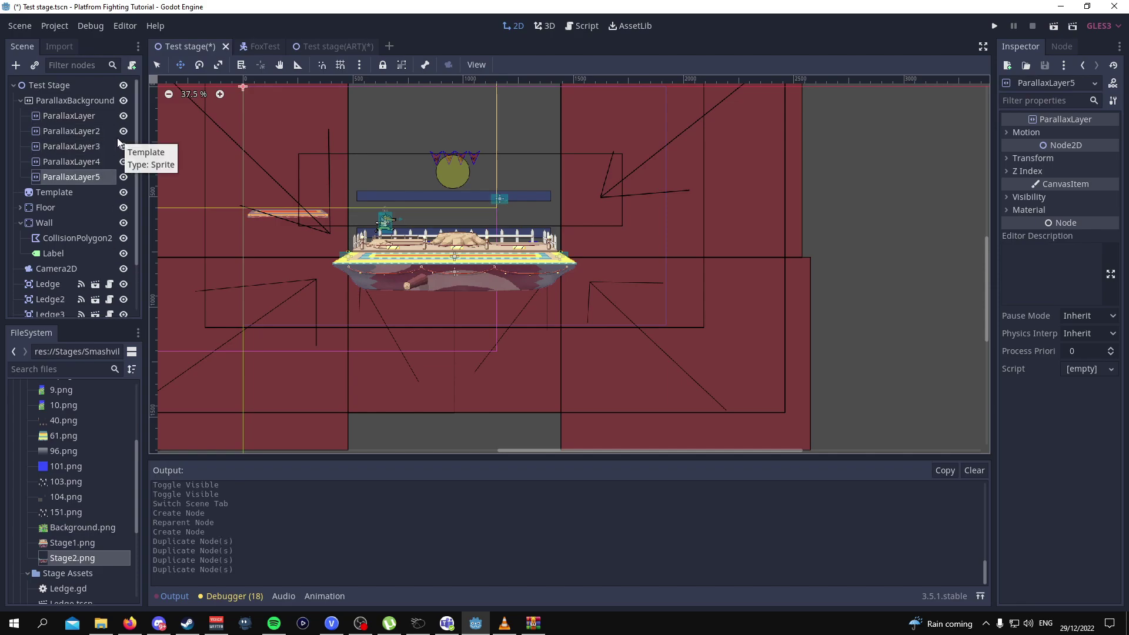
Add a Sprite child under each of the five ParallaxLayers
click(79, 117)
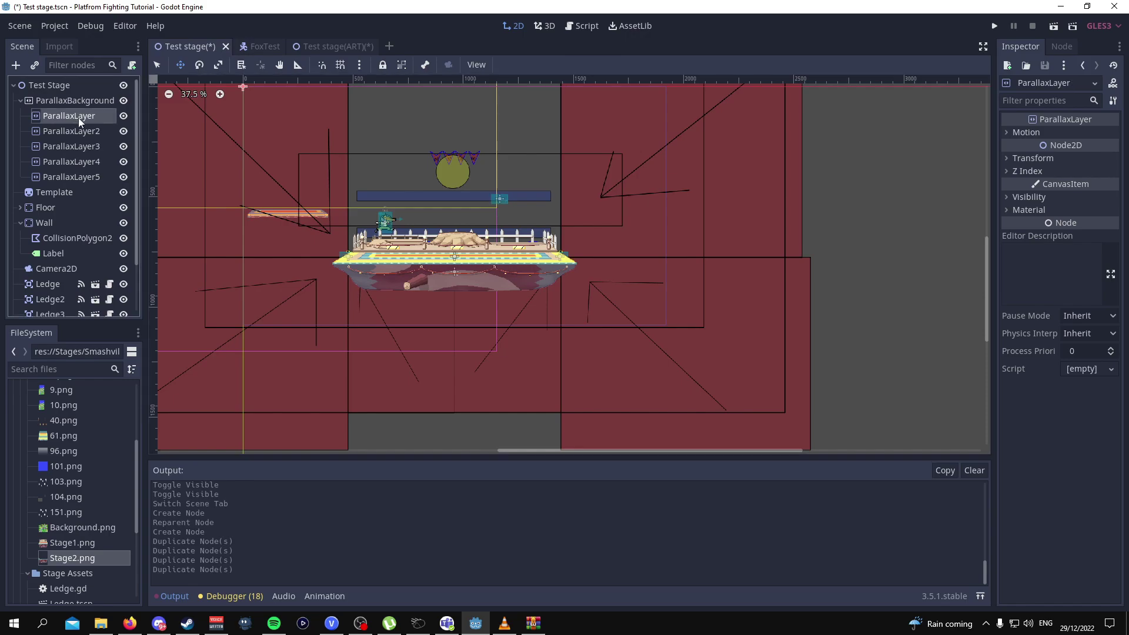
right_click(79, 117)
click(117, 126)
double_click(333, 363)
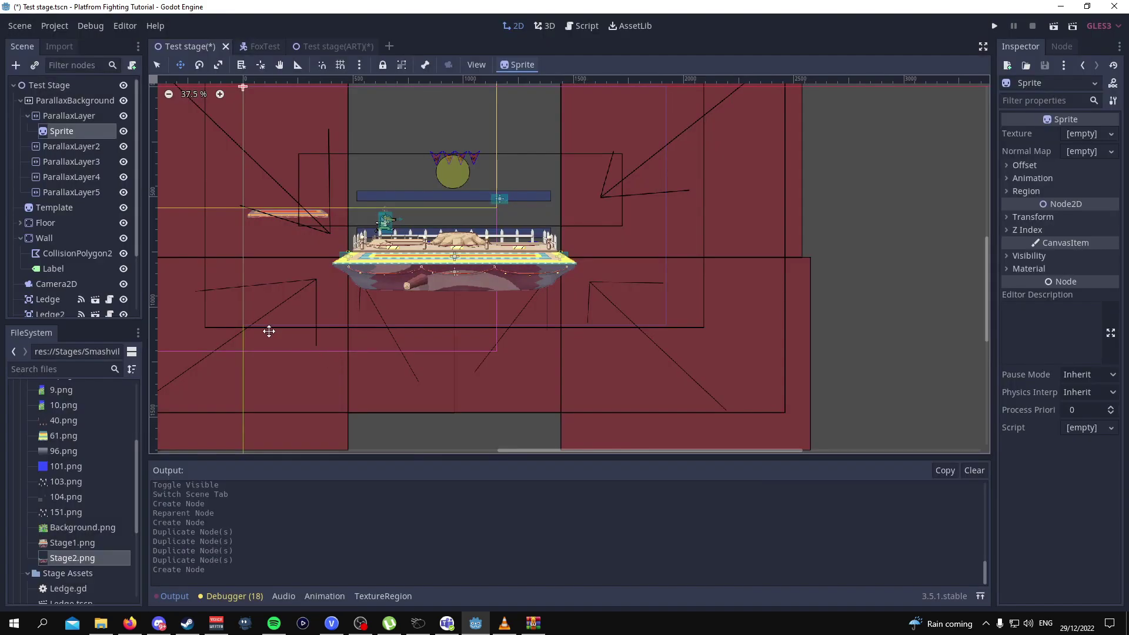
right_click(76, 147)
click(109, 161)
key(Return)
right_click(70, 177)
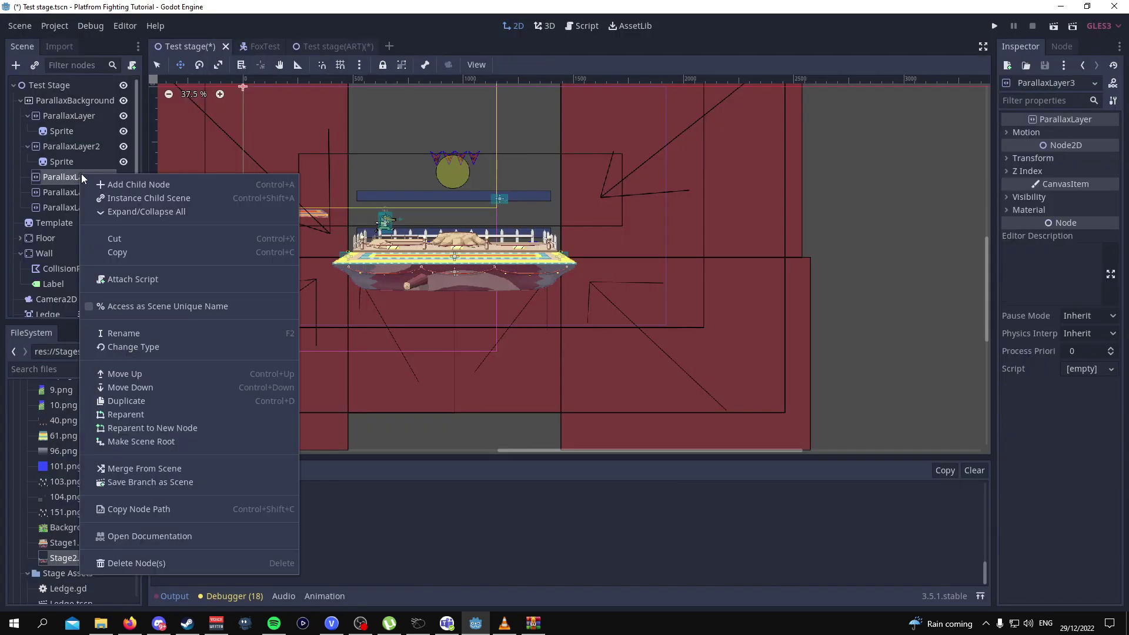
click(112, 184)
key(Return)
right_click(71, 208)
click(112, 215)
key(Return)
right_click(75, 238)
click(111, 221)
key(Return)
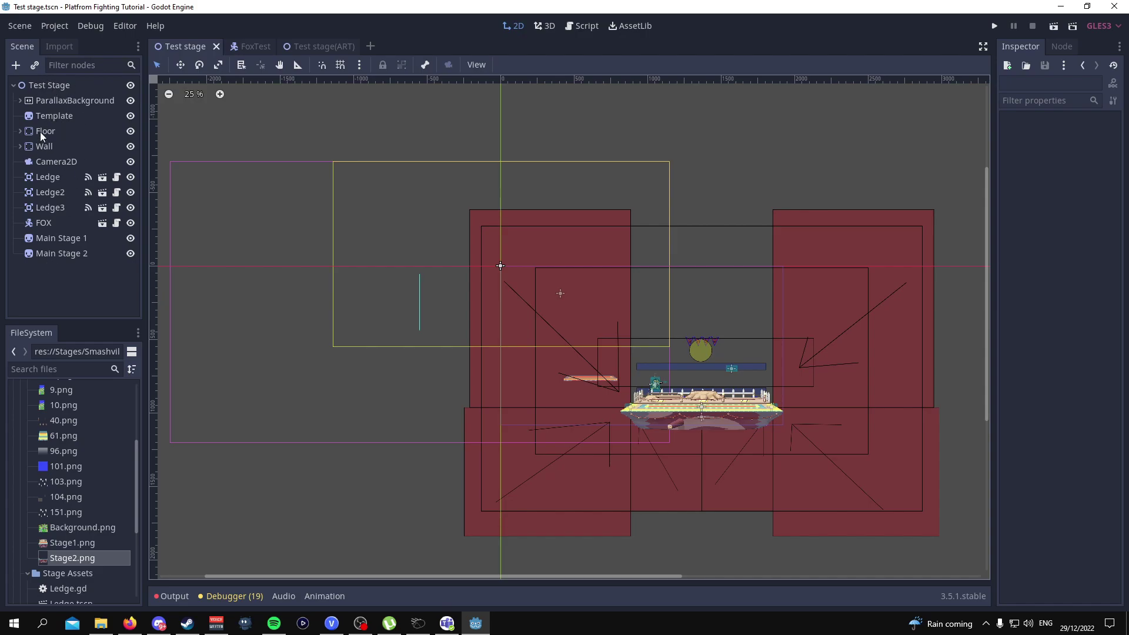
Select Template through Main Stage 2 and shift them up and left to centre the stage
click(45, 117)
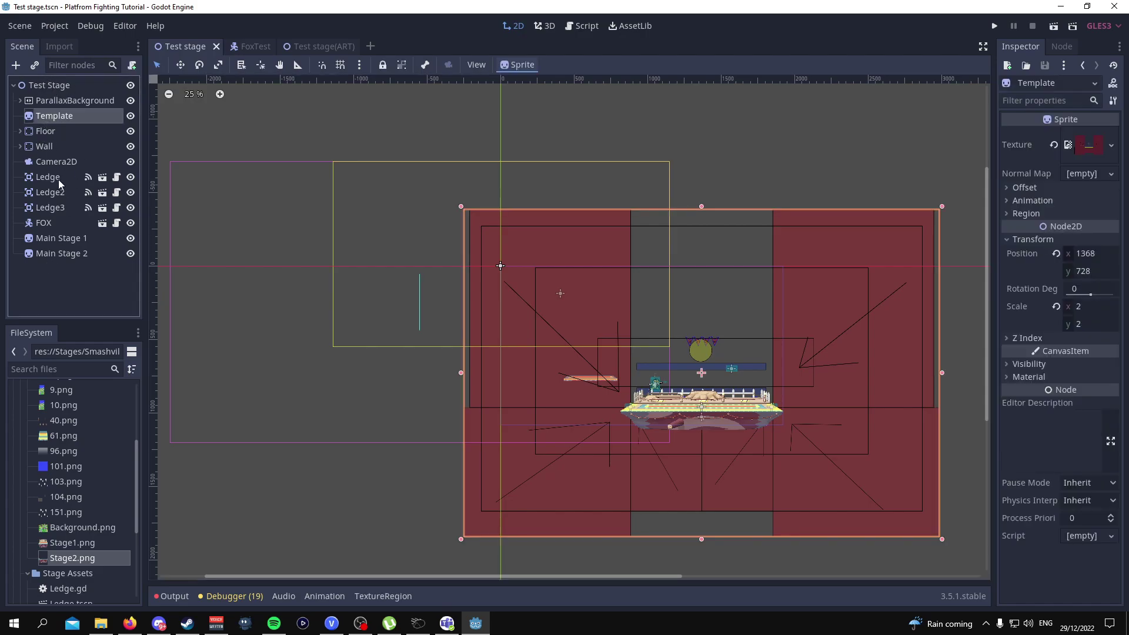
shift+click(55, 251)
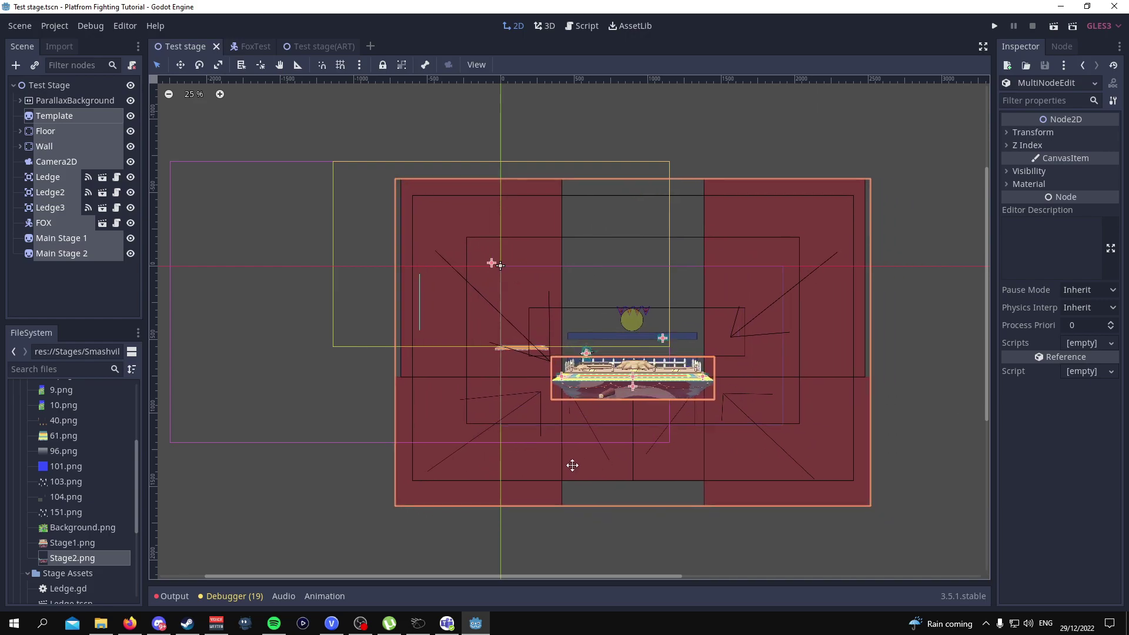
drag(572, 465, 442, 393)
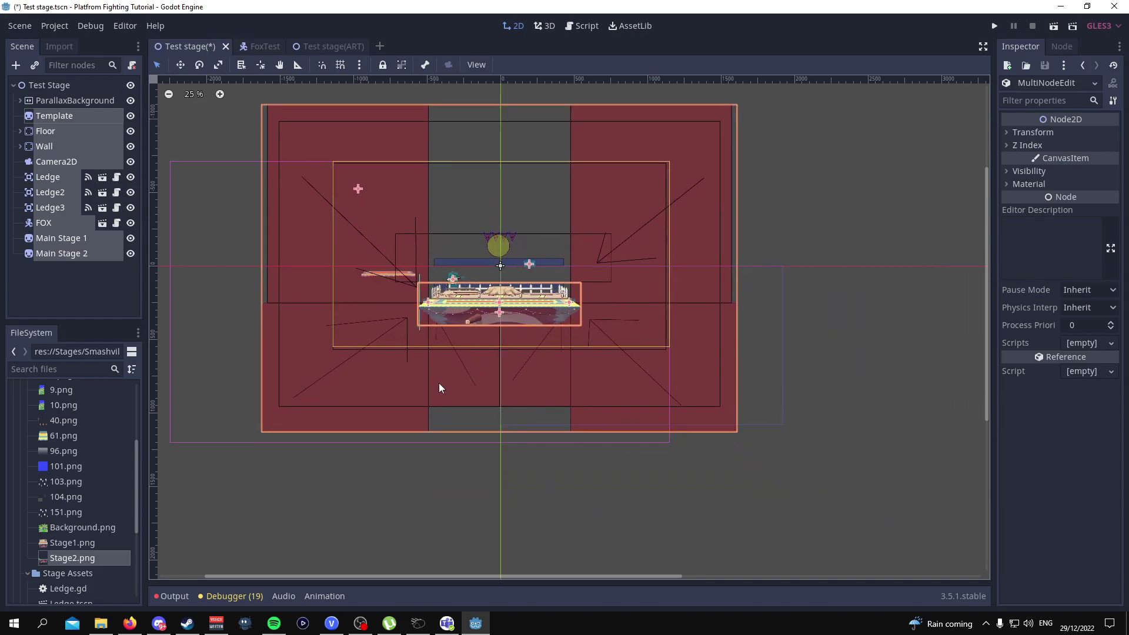
drag(516, 201, 528, 204)
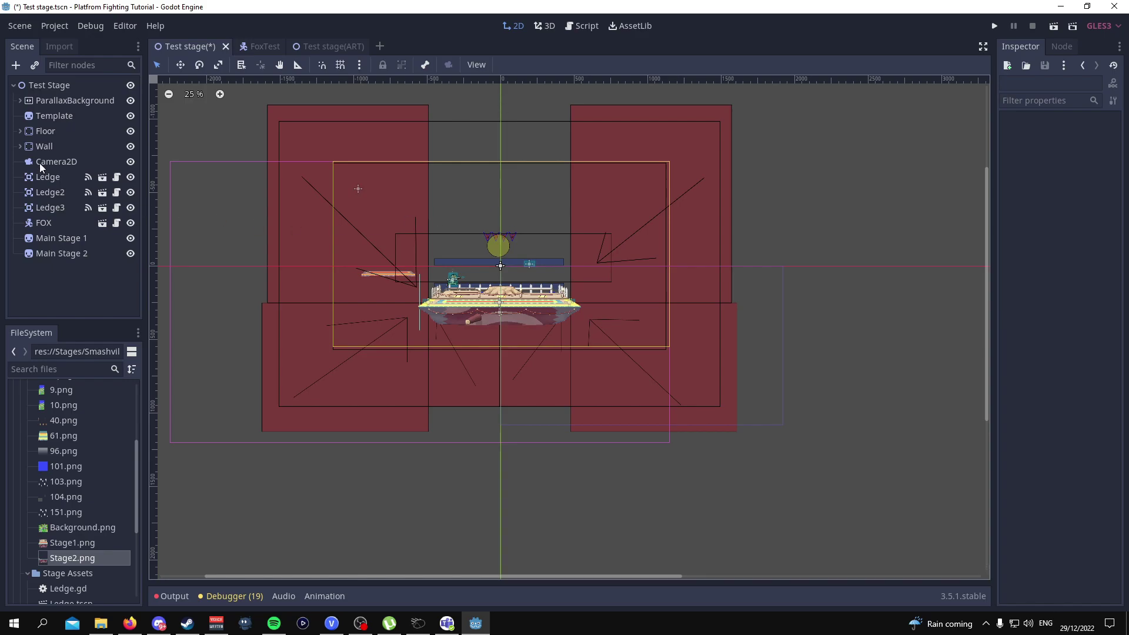
click(55, 117)
shift+click(54, 254)
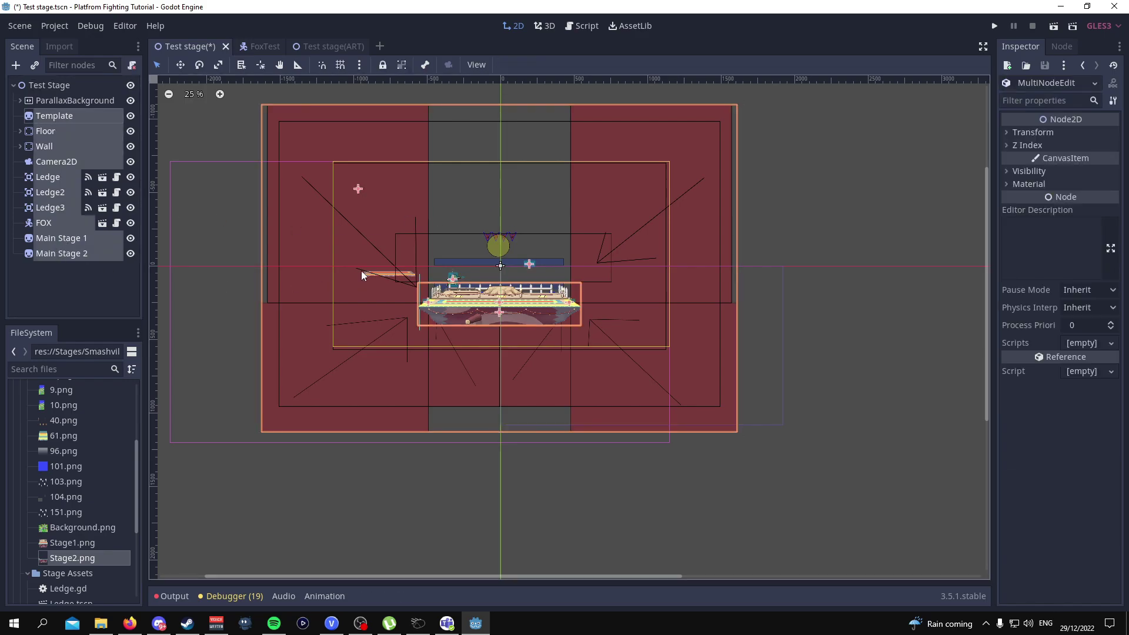
key(shift+Up)
key(shift+Right)
key(shift+Up)
key(shift+Right)
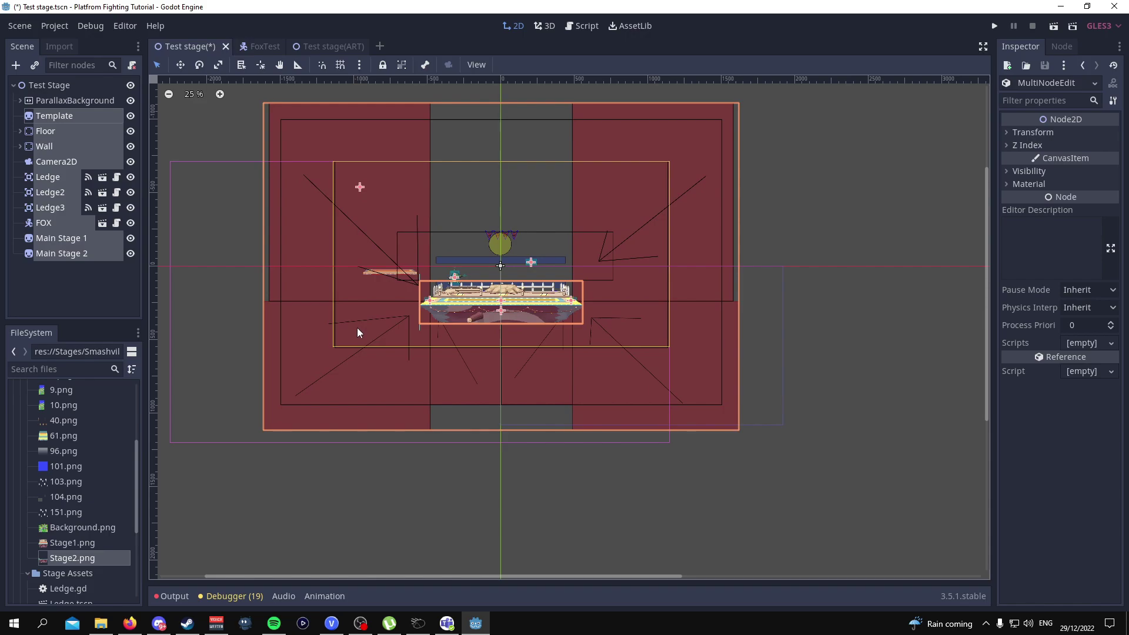
drag(356, 332, 358, 344)
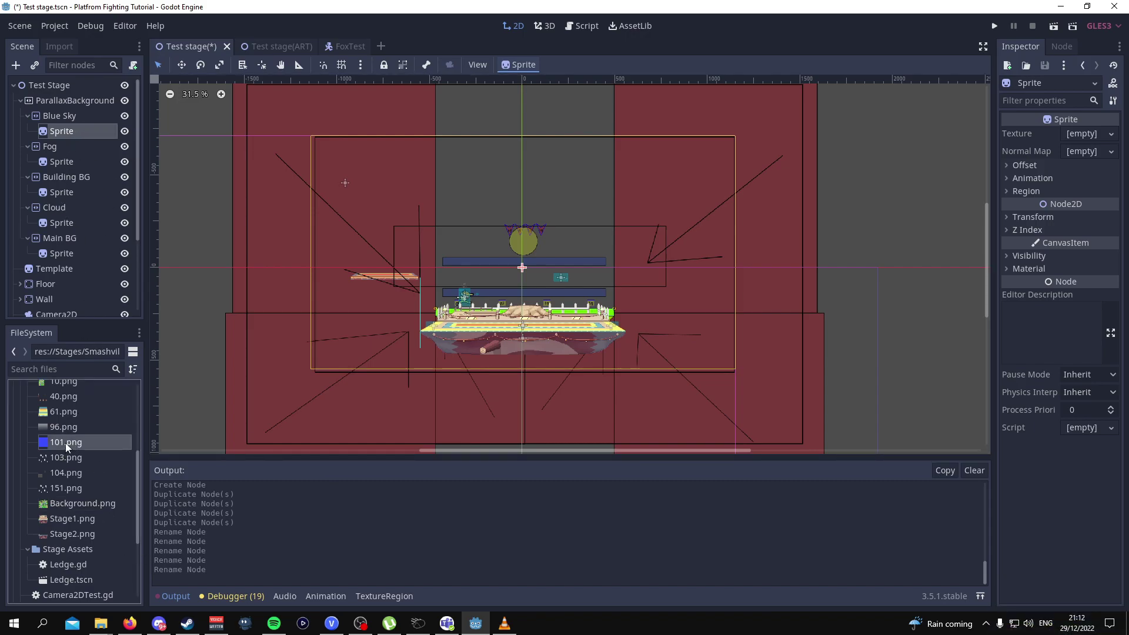
Texture the layer sprites: Blue Sky 101.png, Fog 96.png, Building BG 104.png, Cloud 103.png, Main BG Background.png
drag(65, 442, 1097, 138)
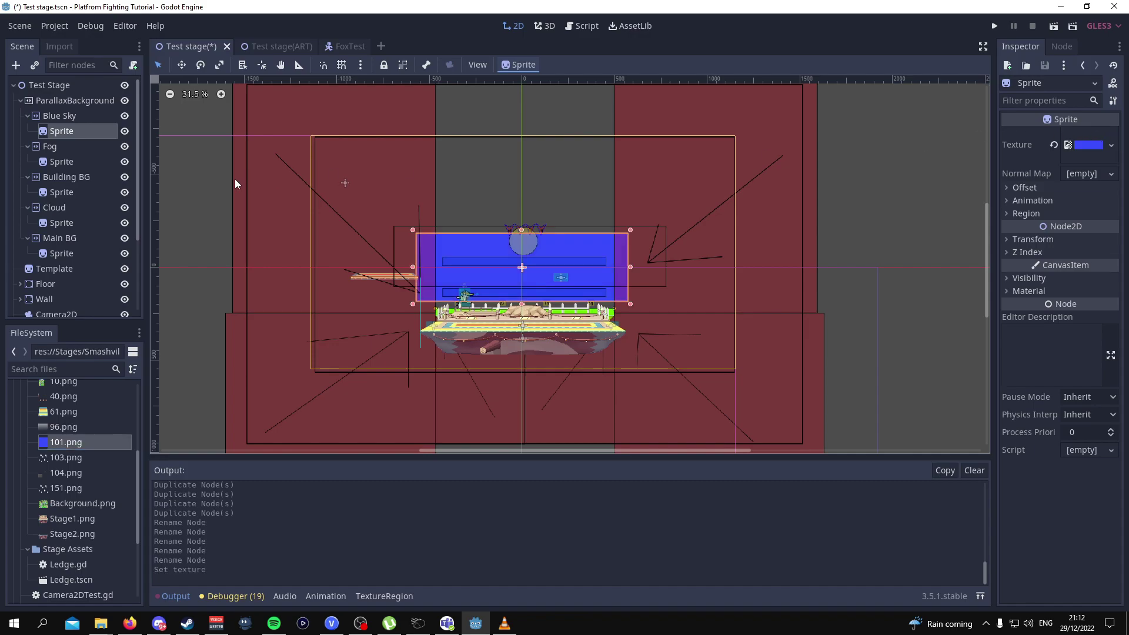
click(55, 158)
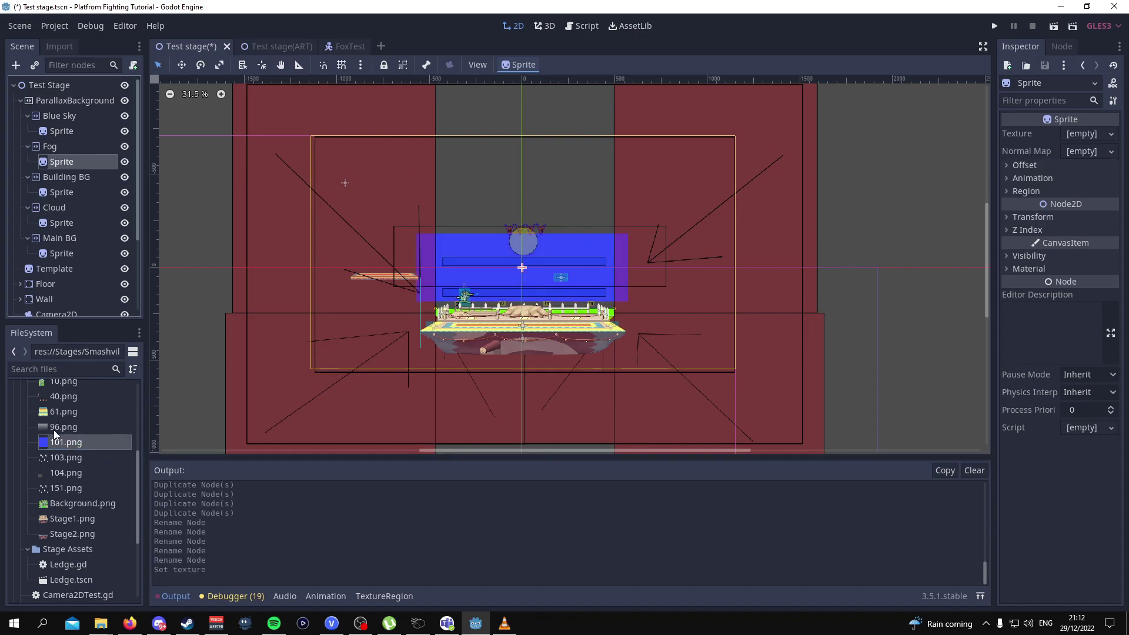
drag(54, 429, 1076, 141)
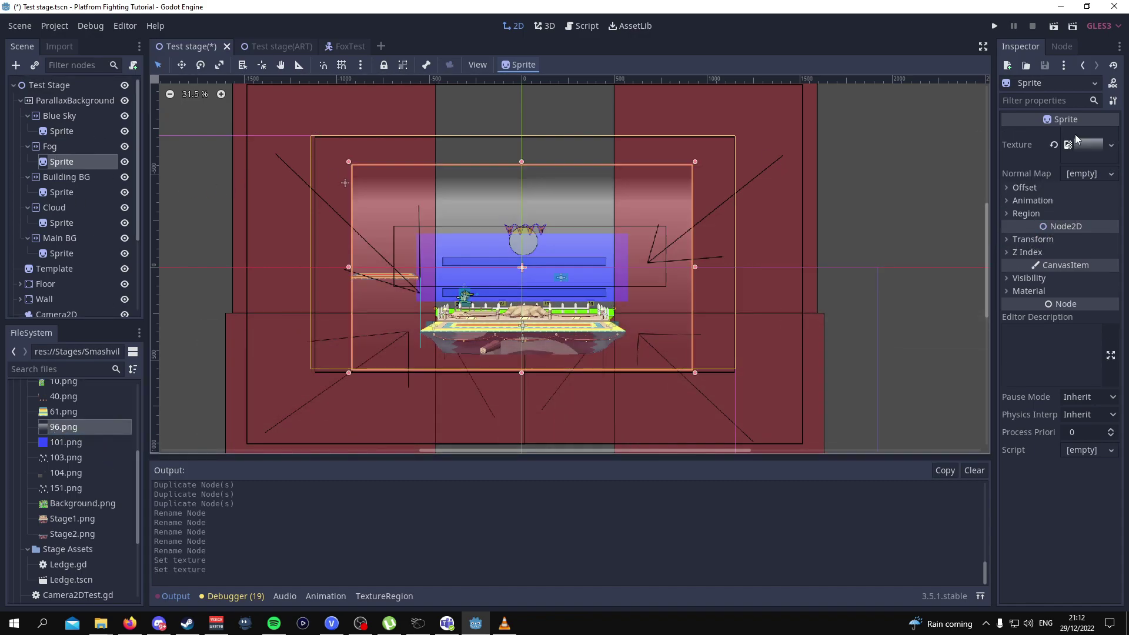
click(61, 193)
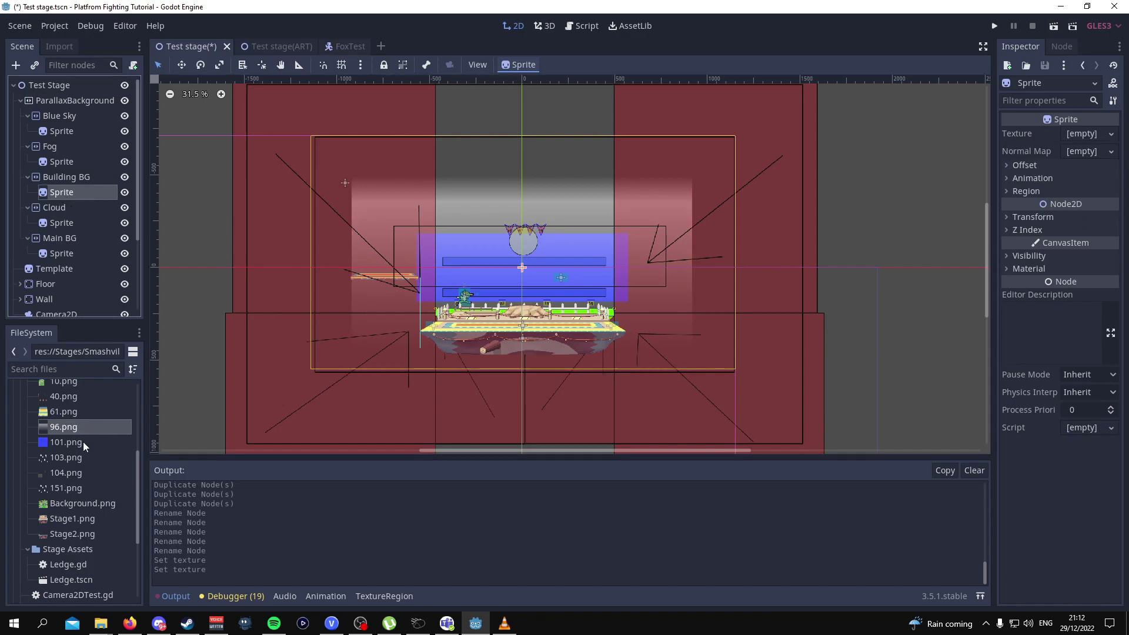
drag(58, 474, 1081, 135)
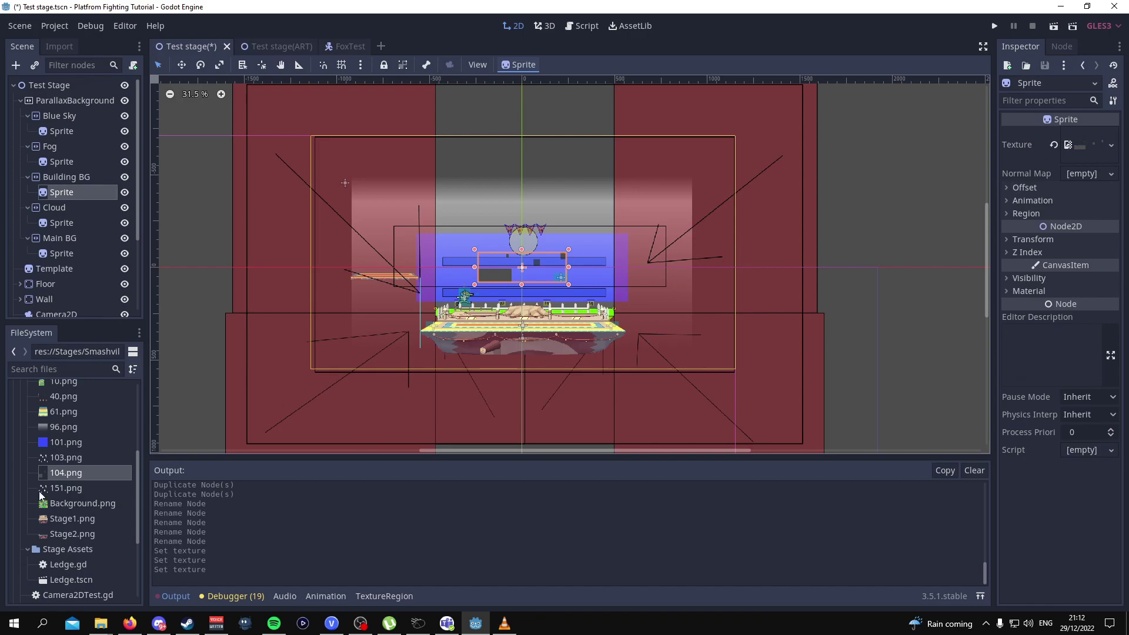
click(71, 224)
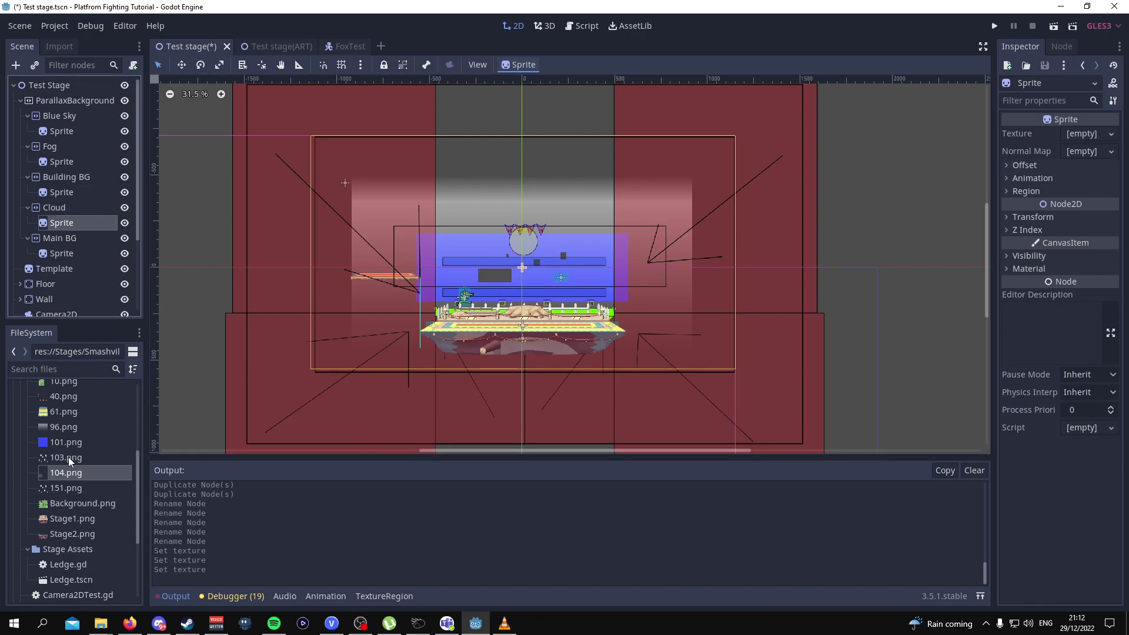
scroll(72, 505, up, 1)
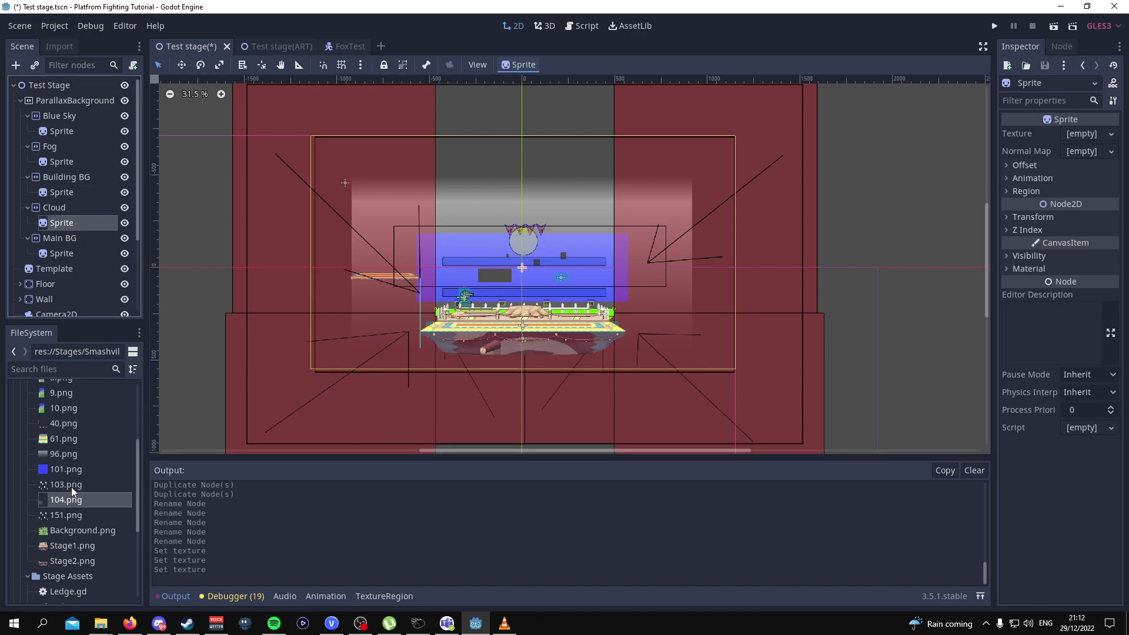
click(56, 486)
drag(54, 488, 1080, 136)
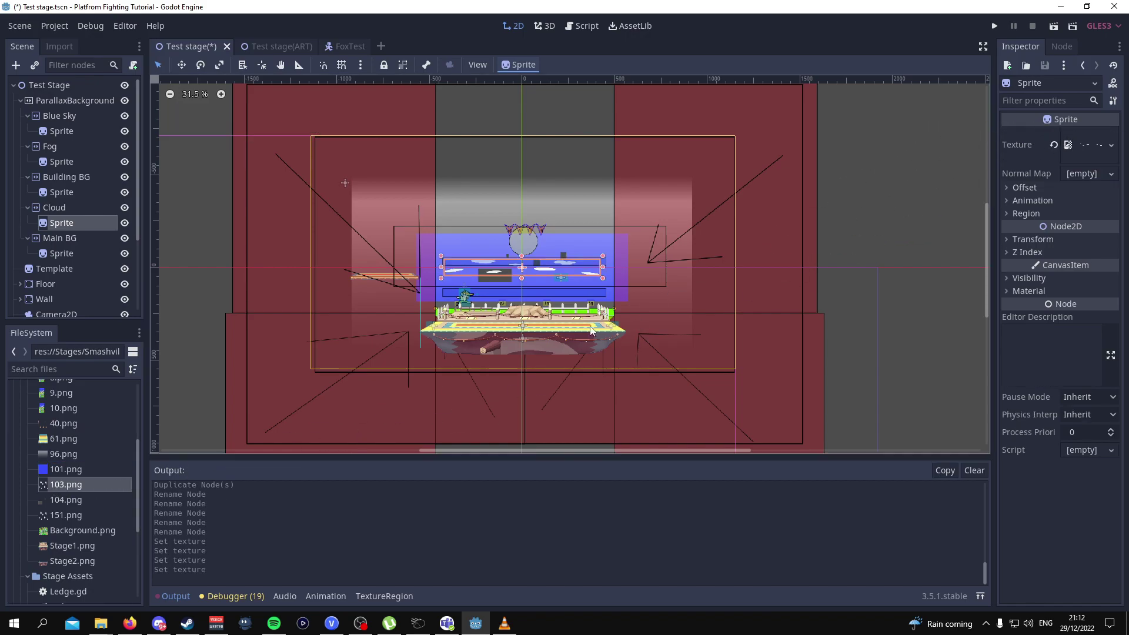
click(69, 257)
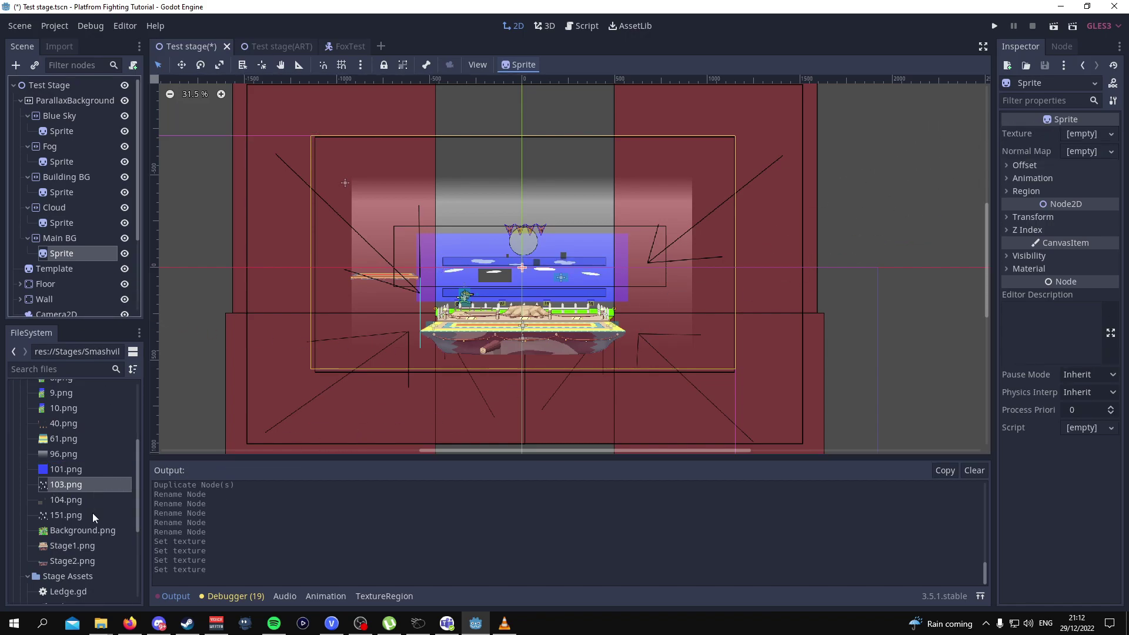
drag(69, 531, 1088, 135)
scroll(902, 219, down, 5)
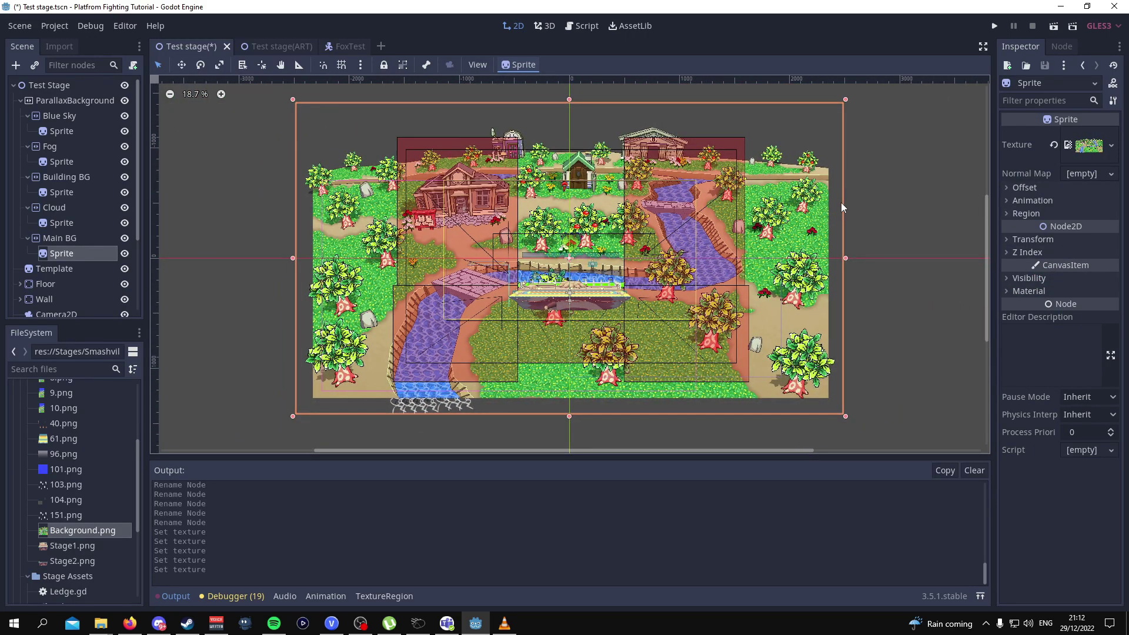
scroll(811, 200, left, 2)
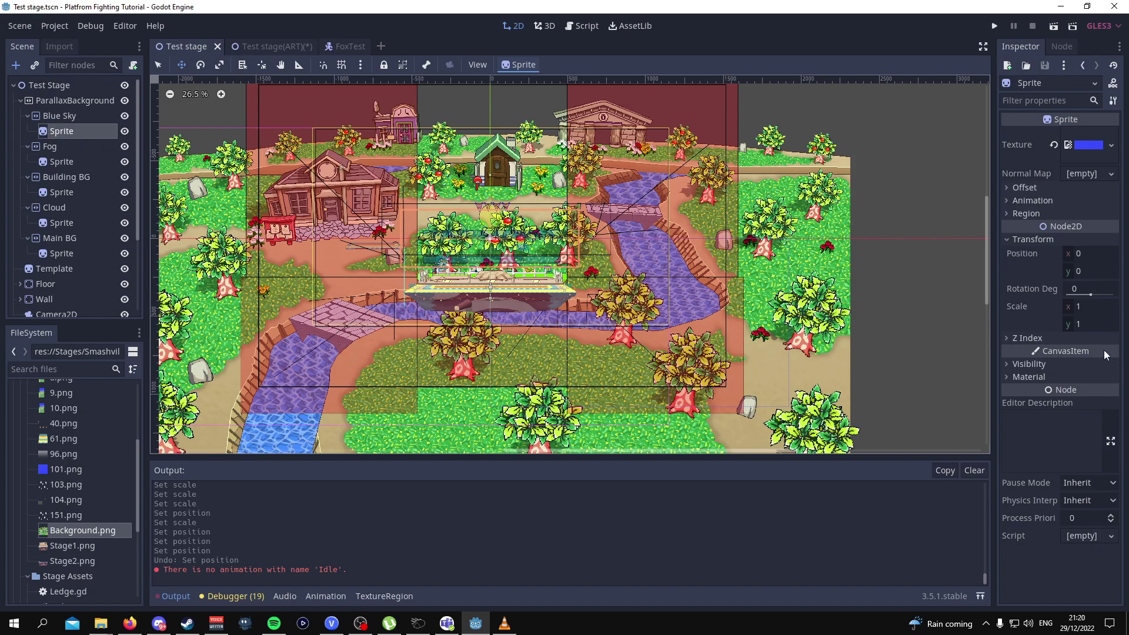
Scale the Blue Sky sprite to 1.977 and the Building BG sprite to 2.334
click(1094, 310)
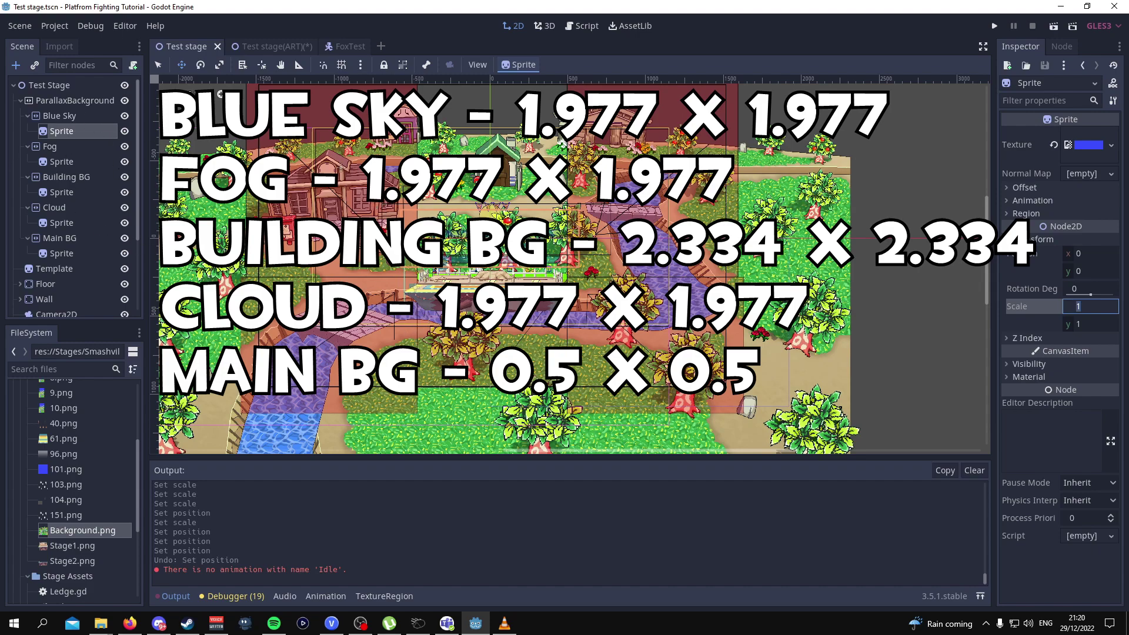
text(1.977)
key(Tab)
text(1.977)
key(Return)
click(62, 162)
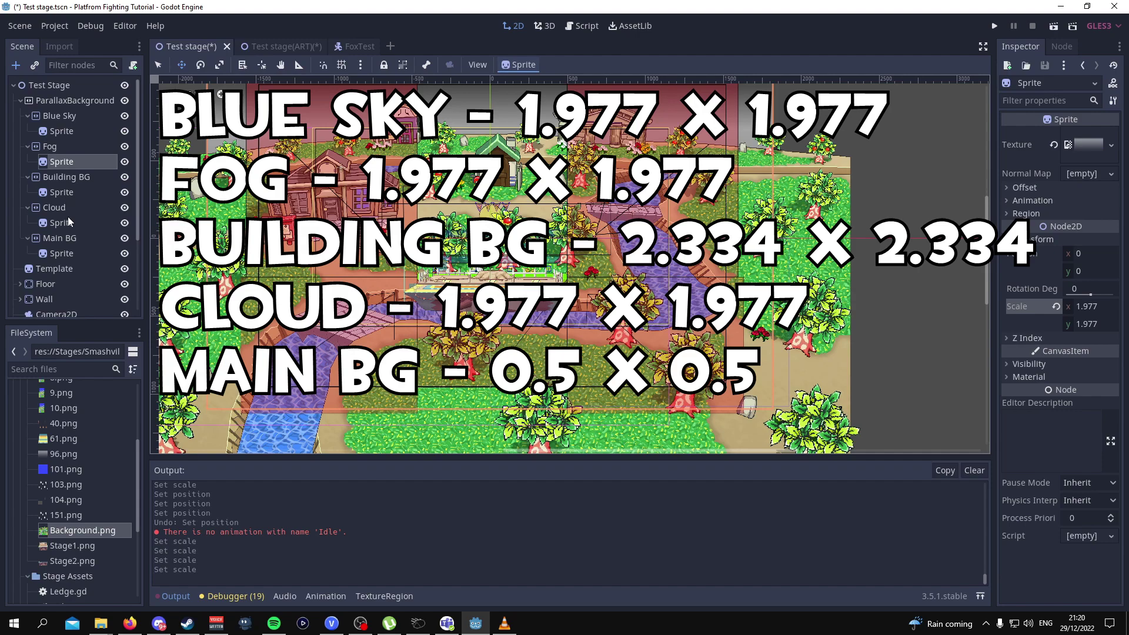
click(62, 193)
text(2.334)
key(Tab)
text(2.334)
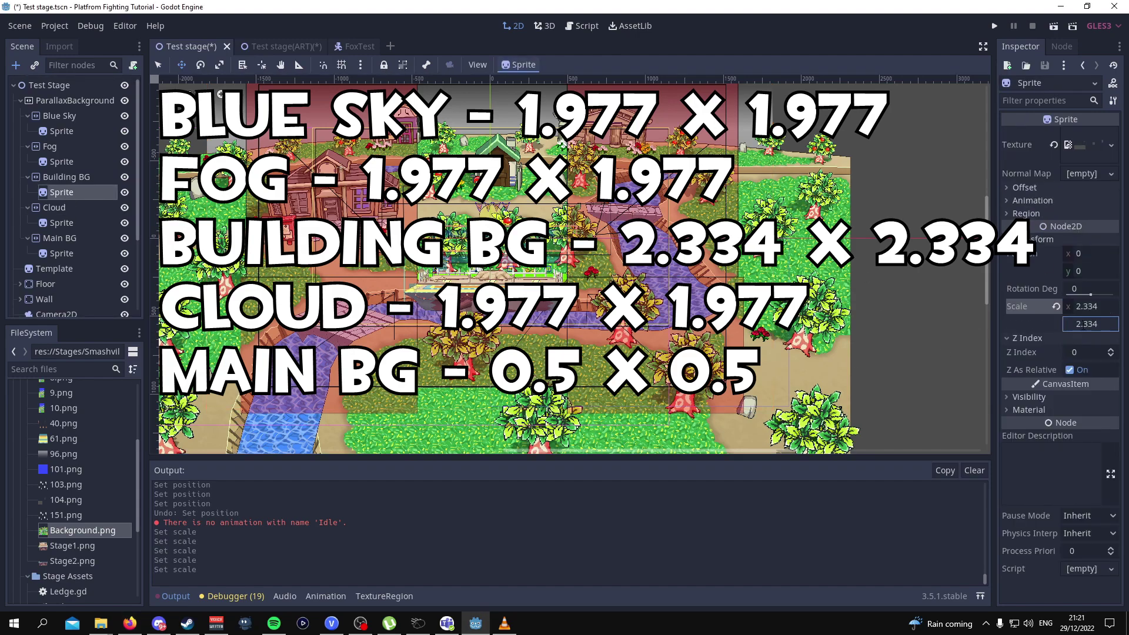
key(Return)
Scale the Cloud sprite to 1.977 and the Main BG sprite to 0.5
click(62, 223)
click(1082, 307)
text(1.977)
key(Tab)
text(1.977)
key(Return)
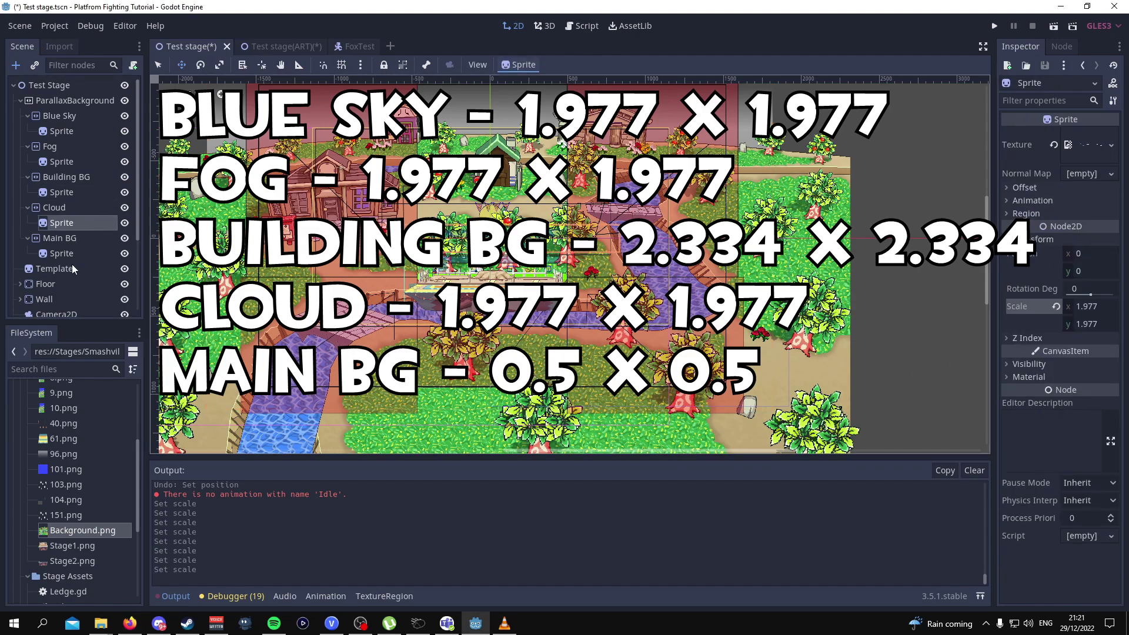
click(61, 253)
text(0.5)
key(Tab)
text(0.5)
key(Return)
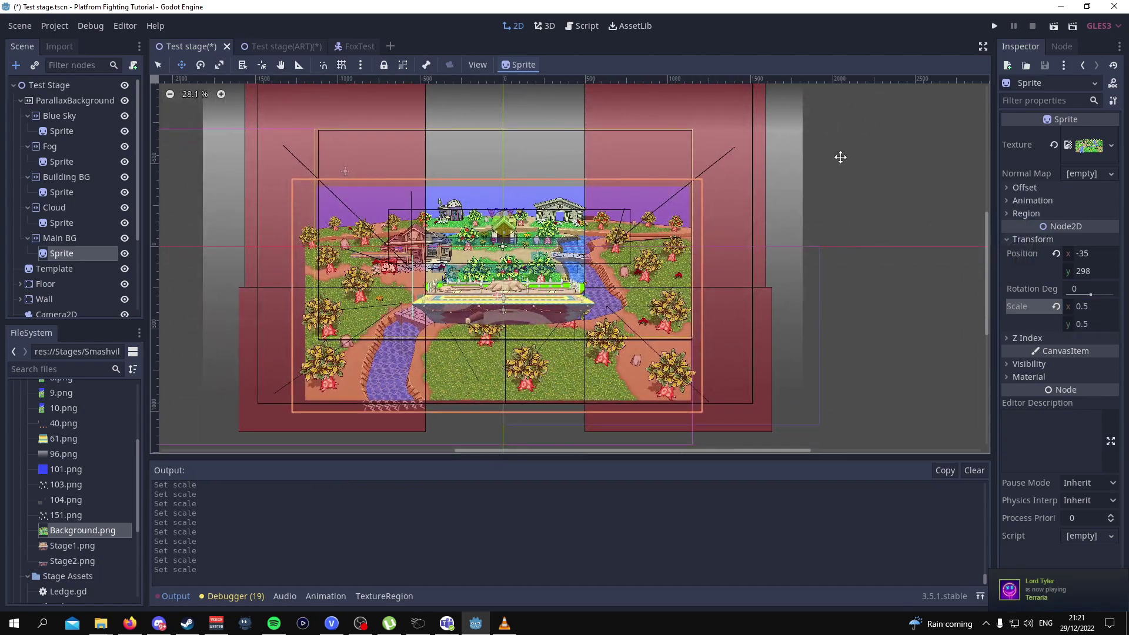
click(887, 198)
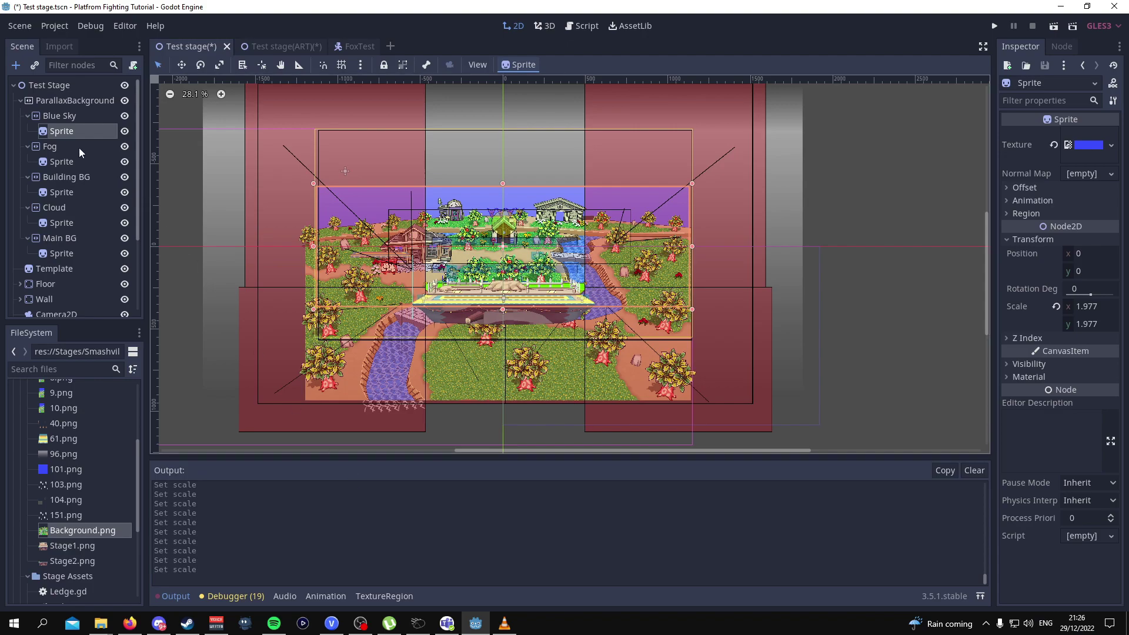
With the Move tool, raise the Blue Sky and Fog sprites above the stage
key(w)
scroll(488, 283, up, 1)
middle_drag(297, 138, 290, 197)
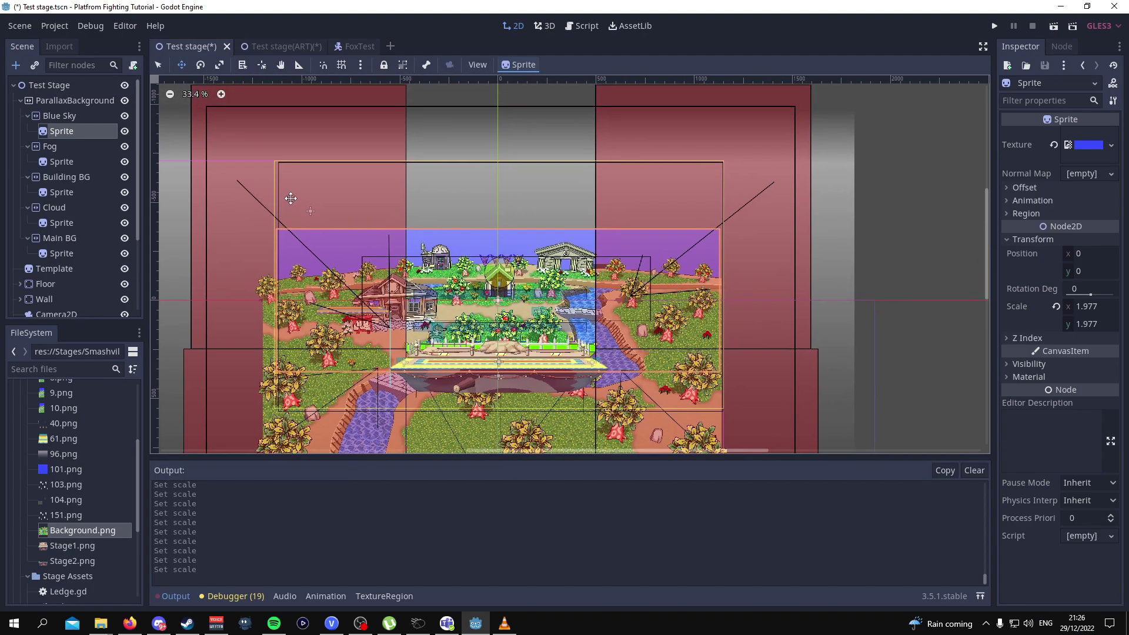
drag(382, 397, 383, 329)
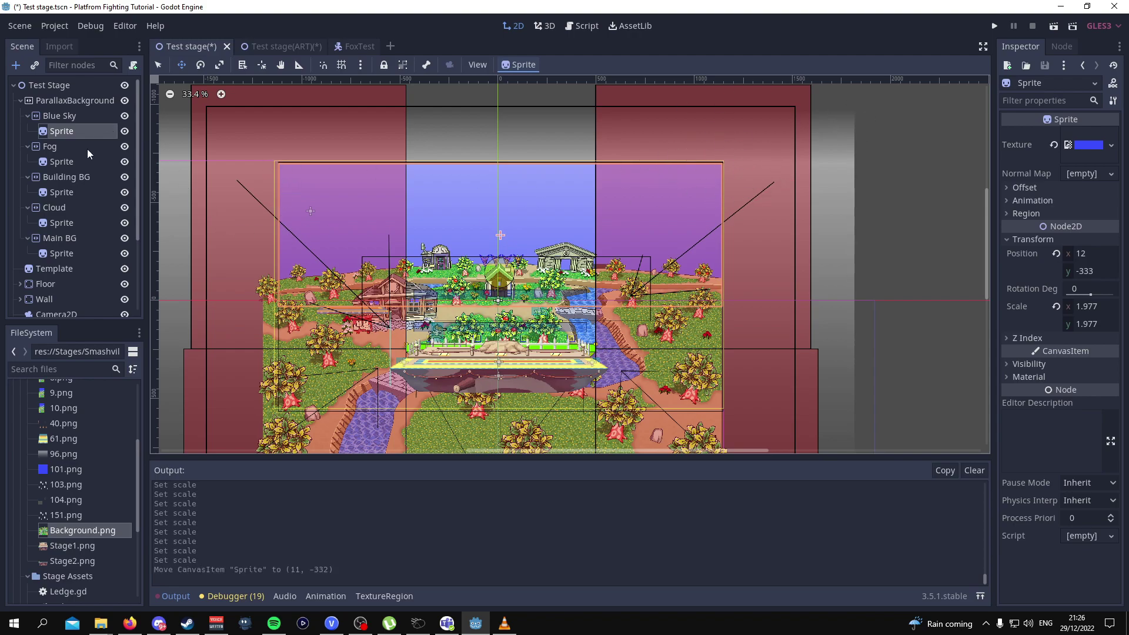
click(62, 161)
scroll(419, 366, down, 2)
drag(418, 366, 416, 271)
Shift the Building BG sprite up and to the left behind the stage
click(62, 192)
scroll(482, 323, up, 3)
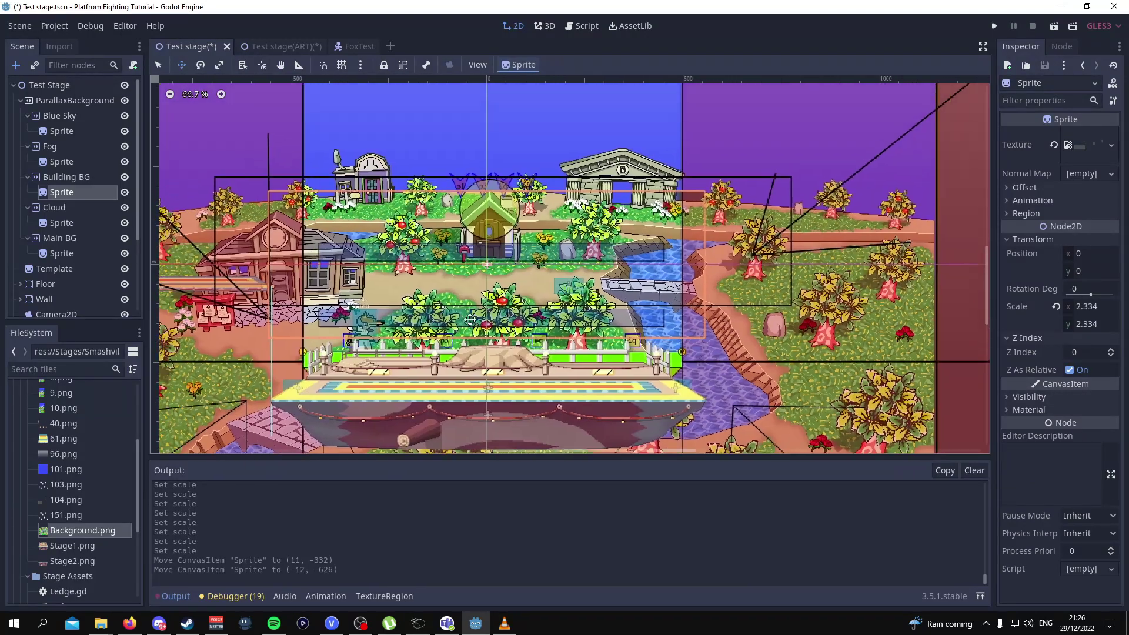
middle_drag(470, 320, 483, 341)
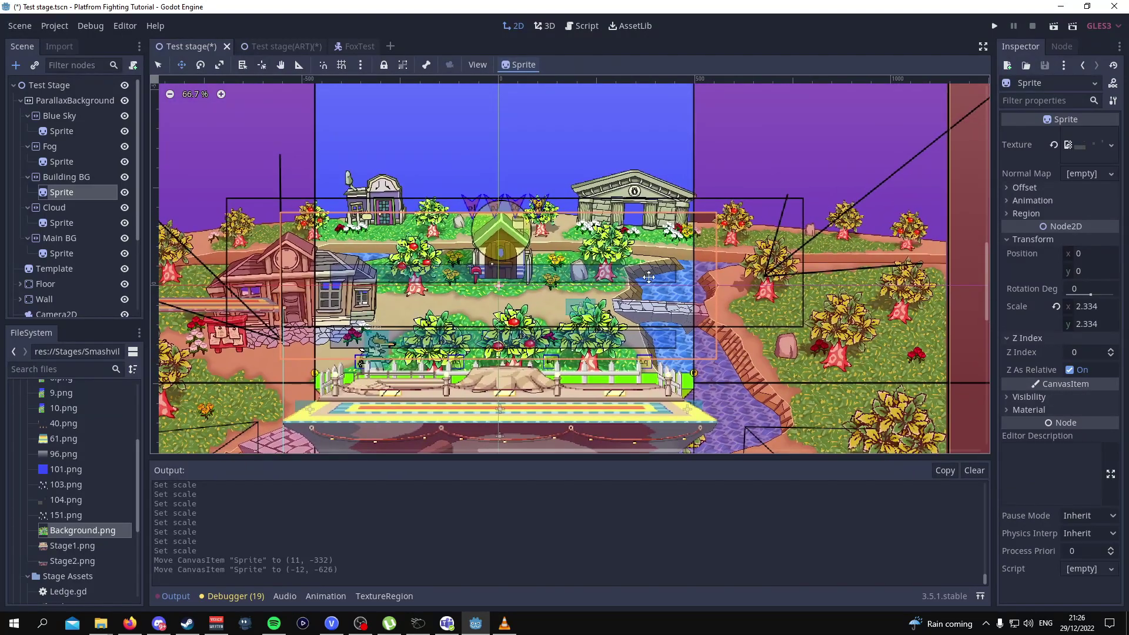
drag(648, 277, 596, 287)
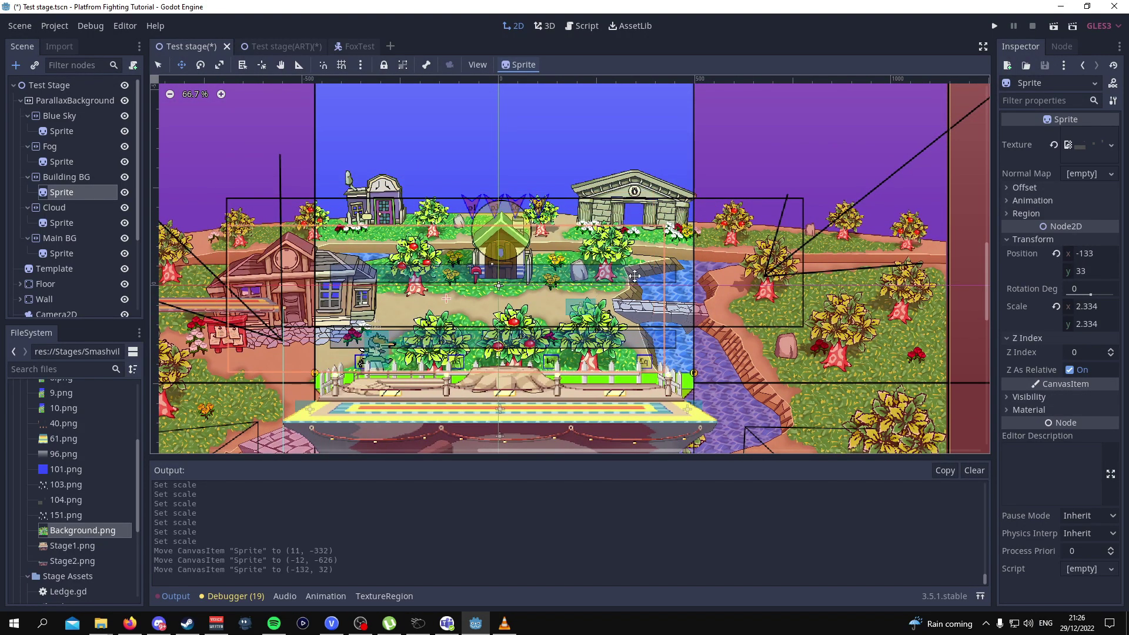
drag(624, 321, 608, 291)
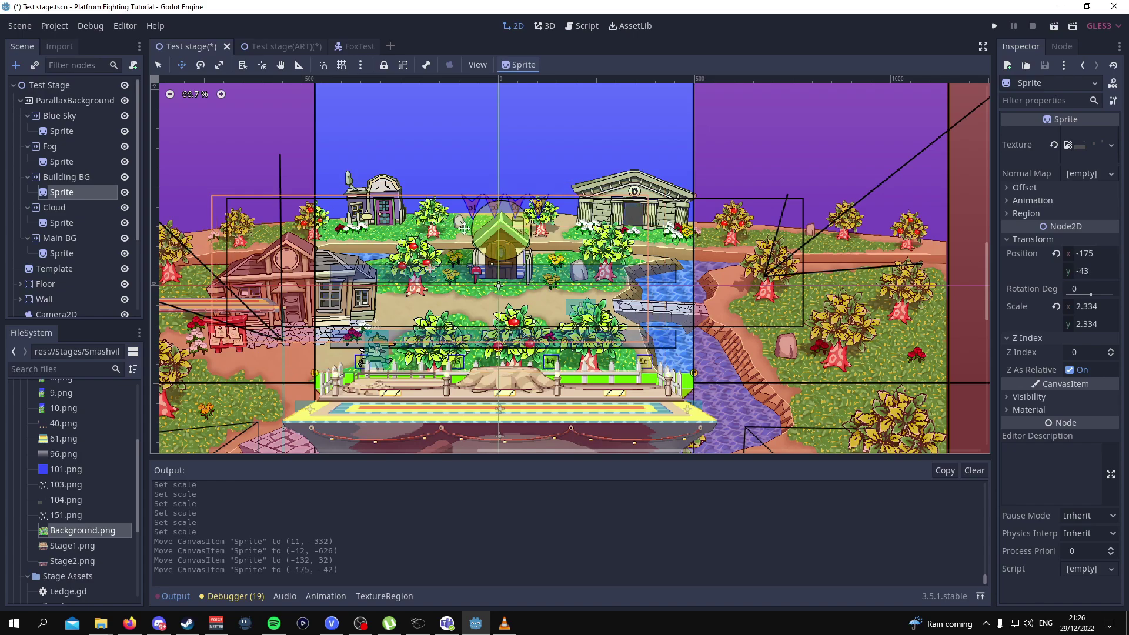
drag(410, 291, 451, 208)
Set the Cloud sprite's x position to 0
click(61, 222)
scroll(445, 317, down, 2)
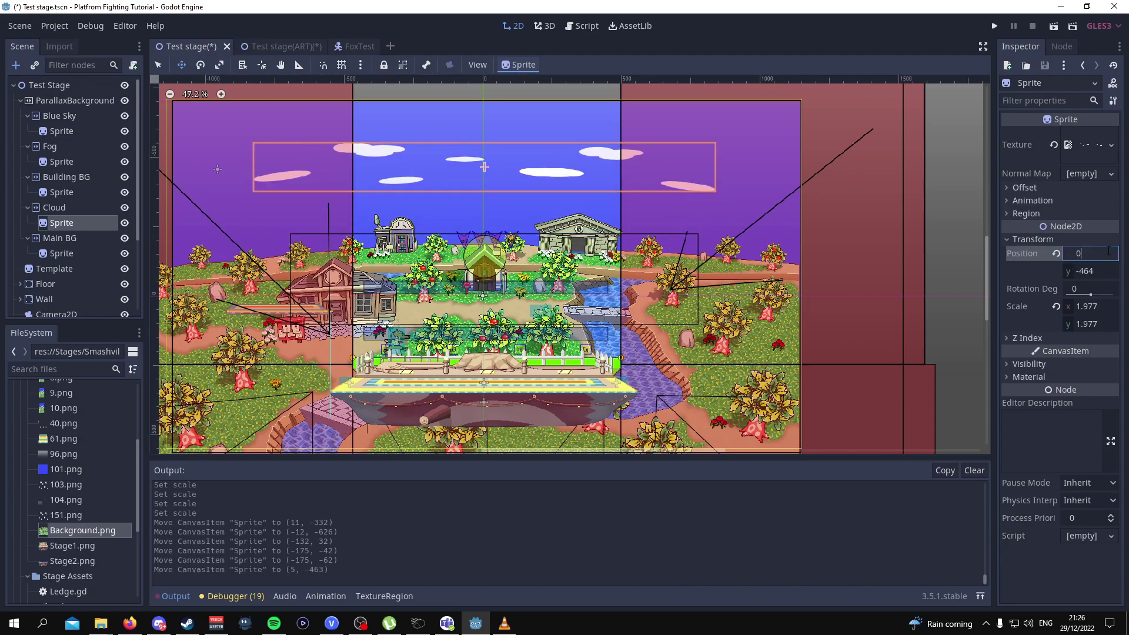
click(1109, 250)
text(0)
key(Return)
Select the Main BG sprite and look over the whole background layout
click(61, 253)
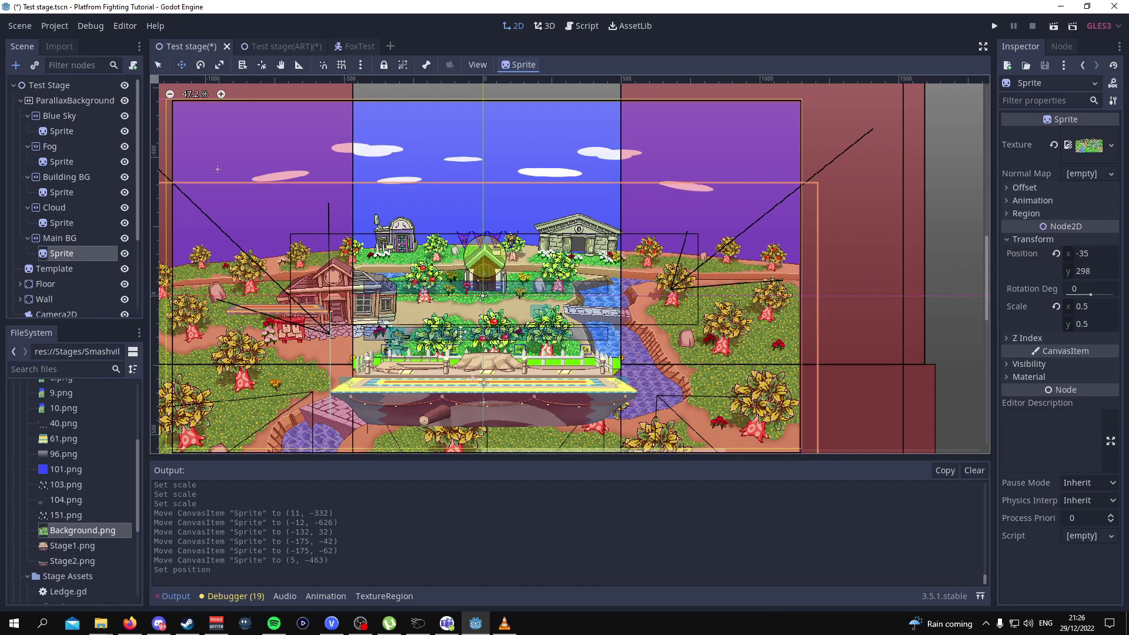
scroll(460, 332, down, 2)
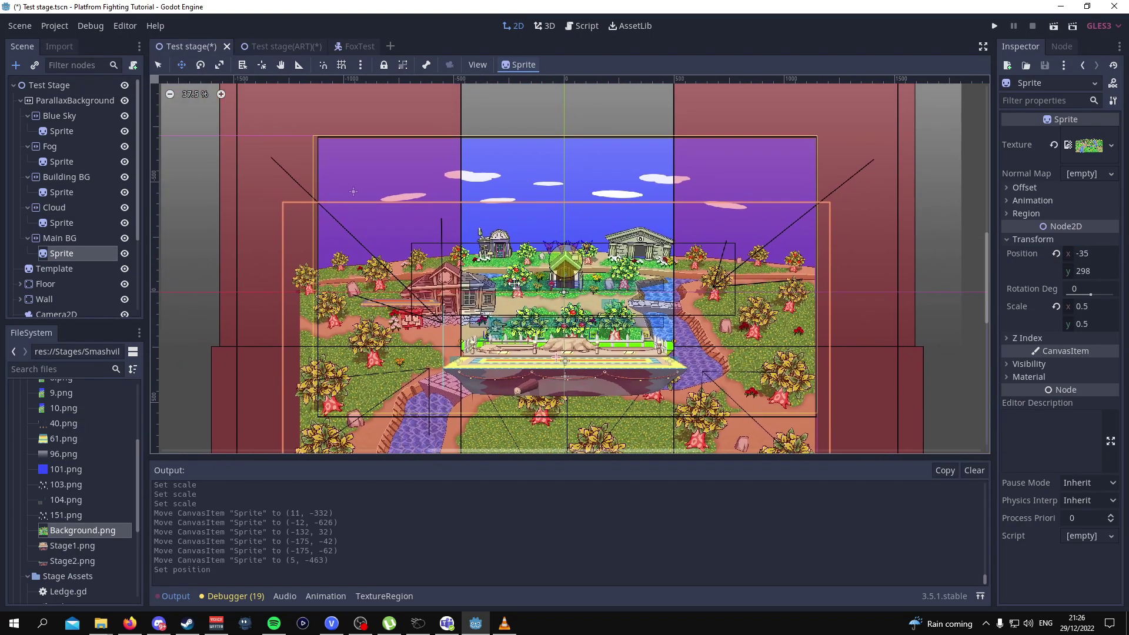
ctrl+scroll(514, 283, down, 3)
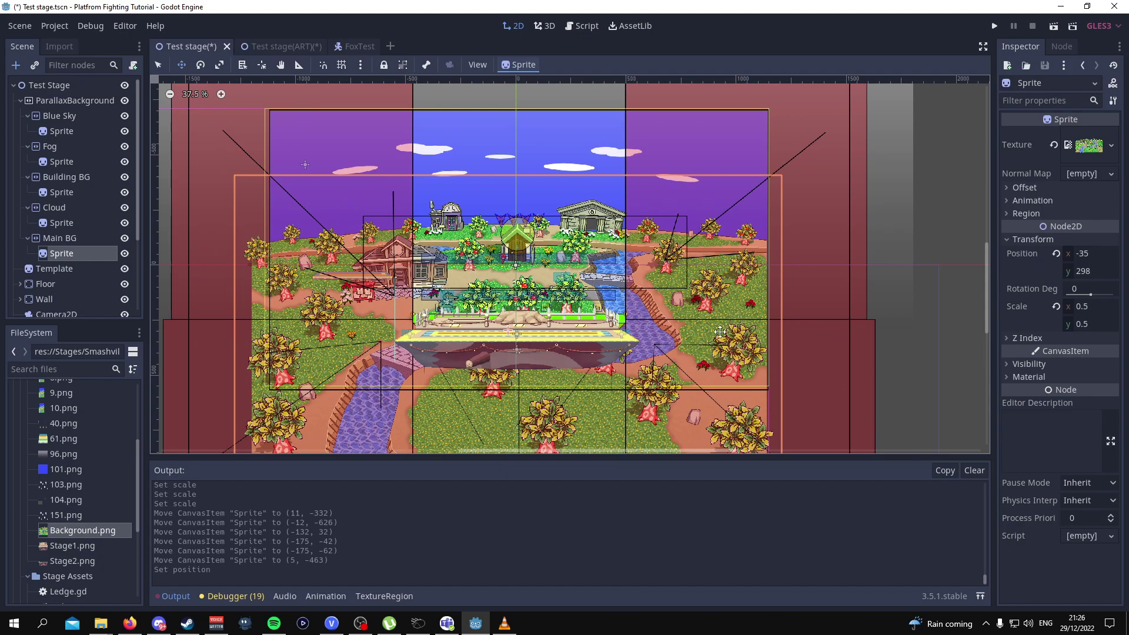
scroll(648, 318, down, 3)
scroll(596, 311, left, 5)
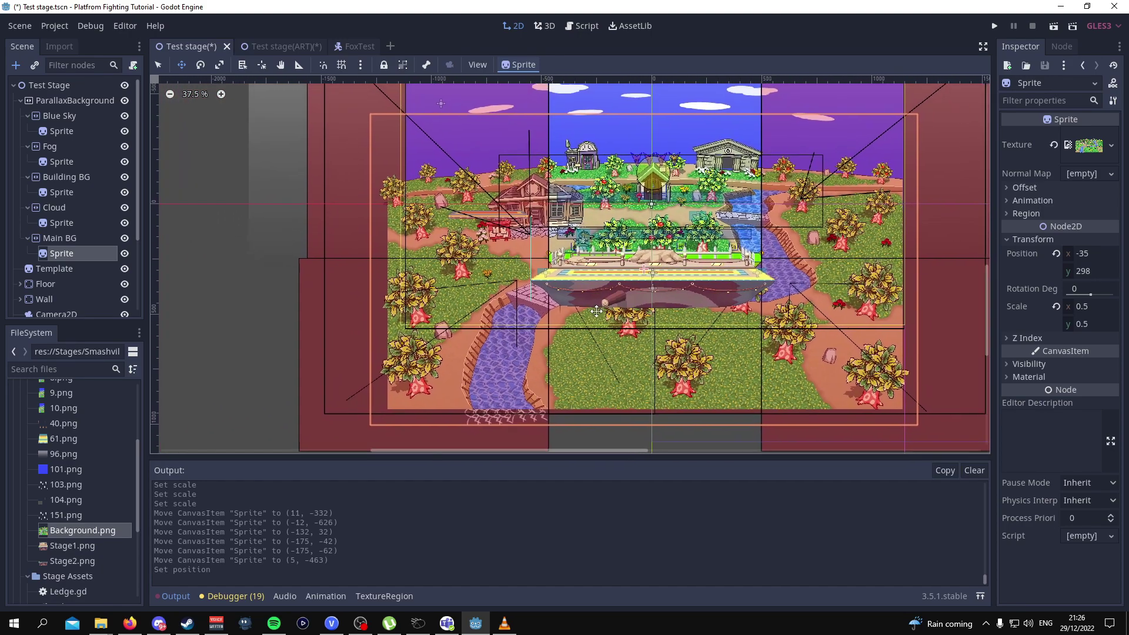
scroll(596, 311, up, 3)
scroll(597, 310, right, 2)
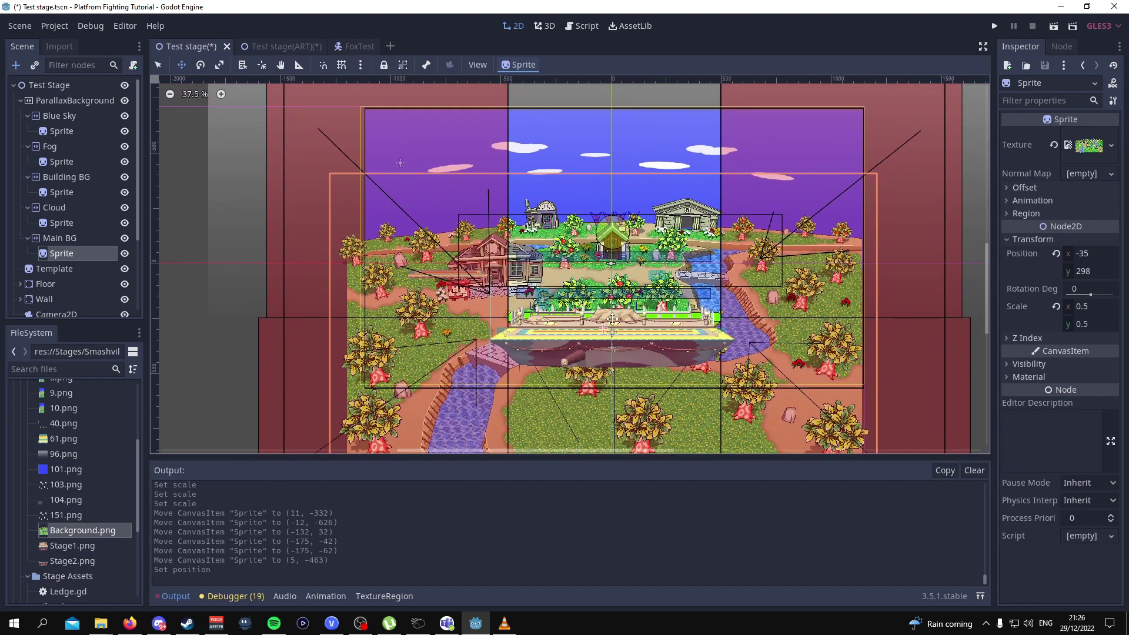
scroll(599, 309, down, 3)
scroll(600, 309, right, 4)
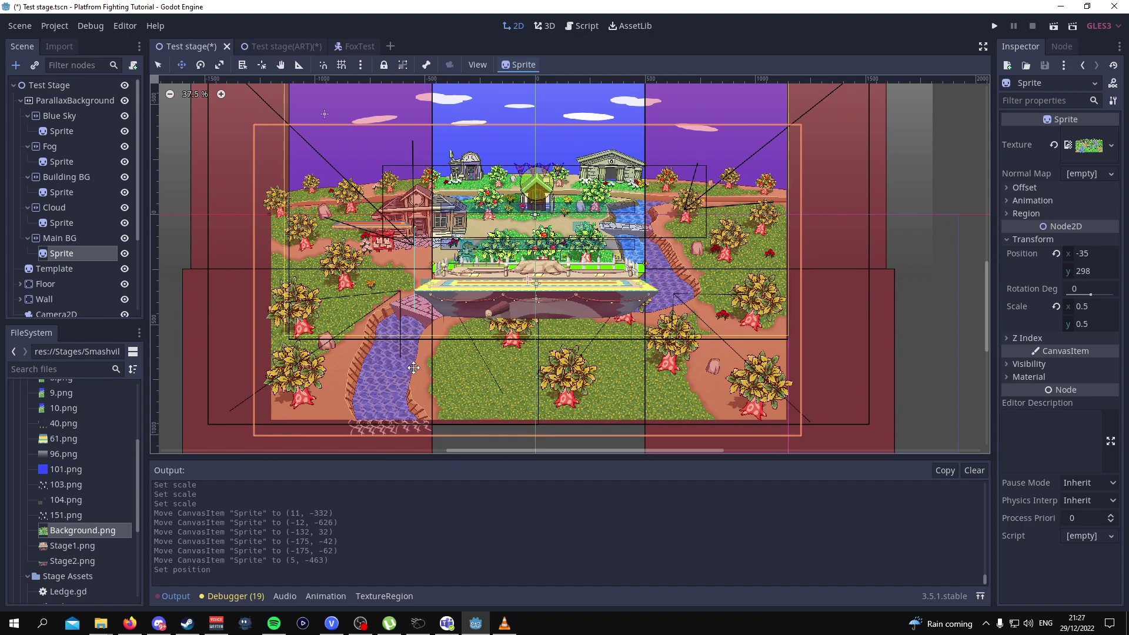
scroll(413, 368, up, 3)
scroll(414, 368, right, 3)
scroll(389, 371, down, 2)
scroll(365, 374, up, 2)
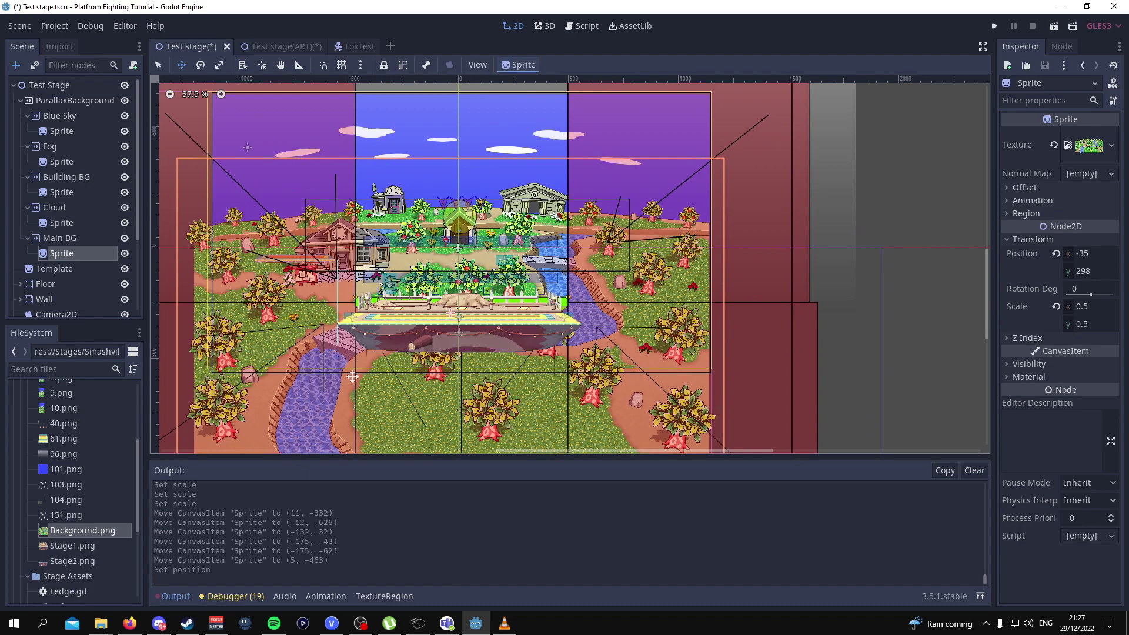
scroll(377, 364, up, 3)
scroll(412, 353, left, 5)
scroll(458, 330, down, 3)
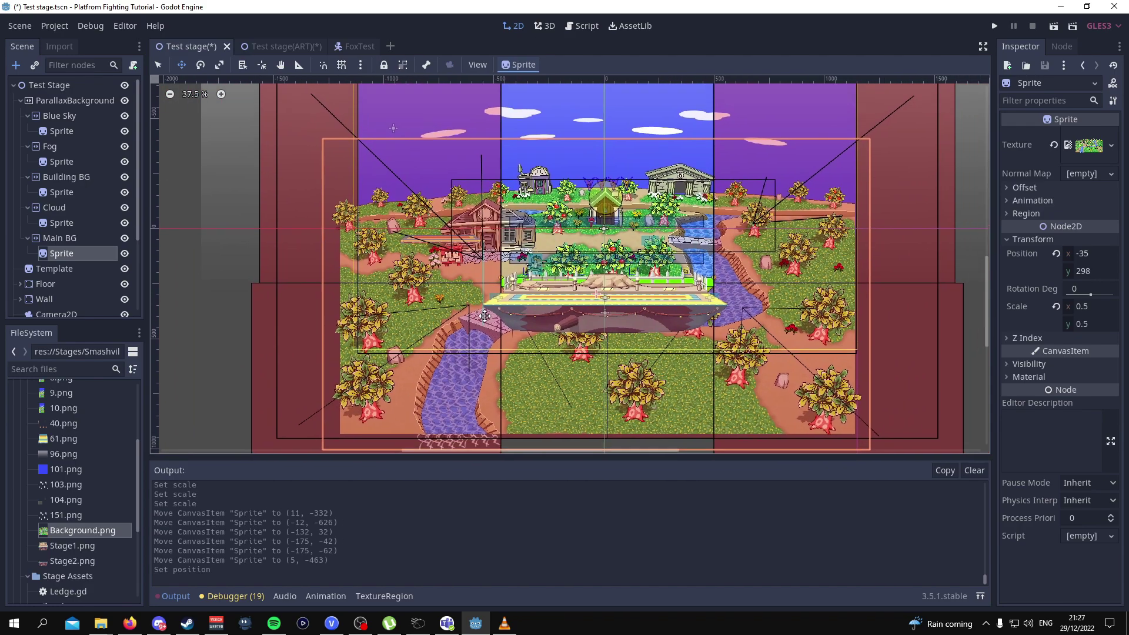
scroll(447, 353, right, 4)
scroll(419, 384, up, 2)
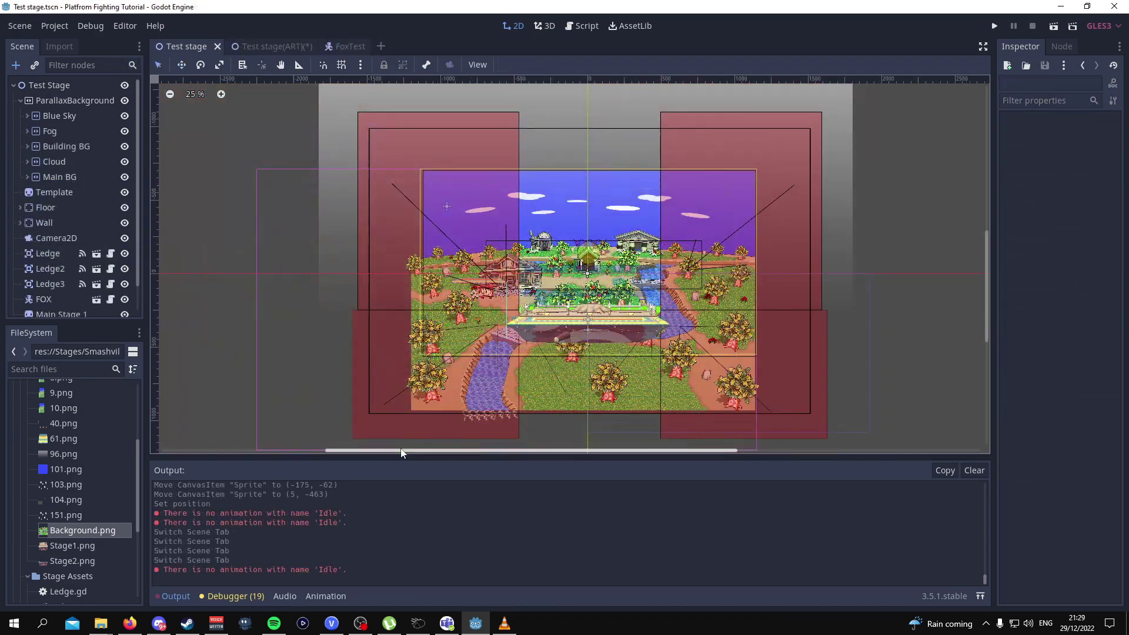
Look through each of the five parallax layers, ending back on Blue Sky
click(83, 115)
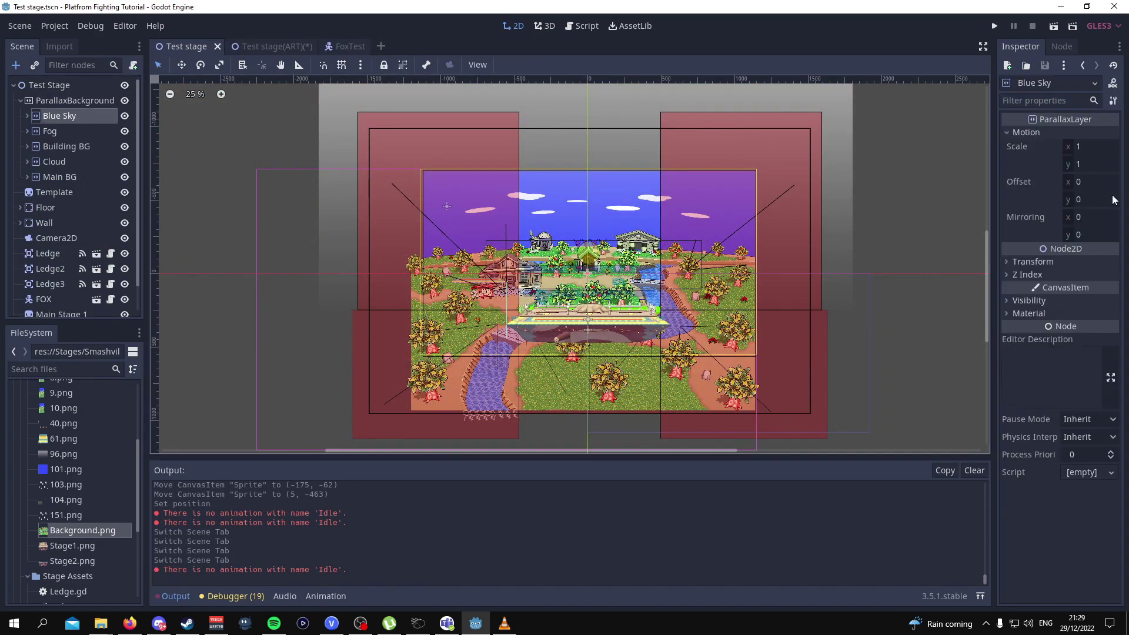
click(51, 131)
click(58, 146)
click(58, 161)
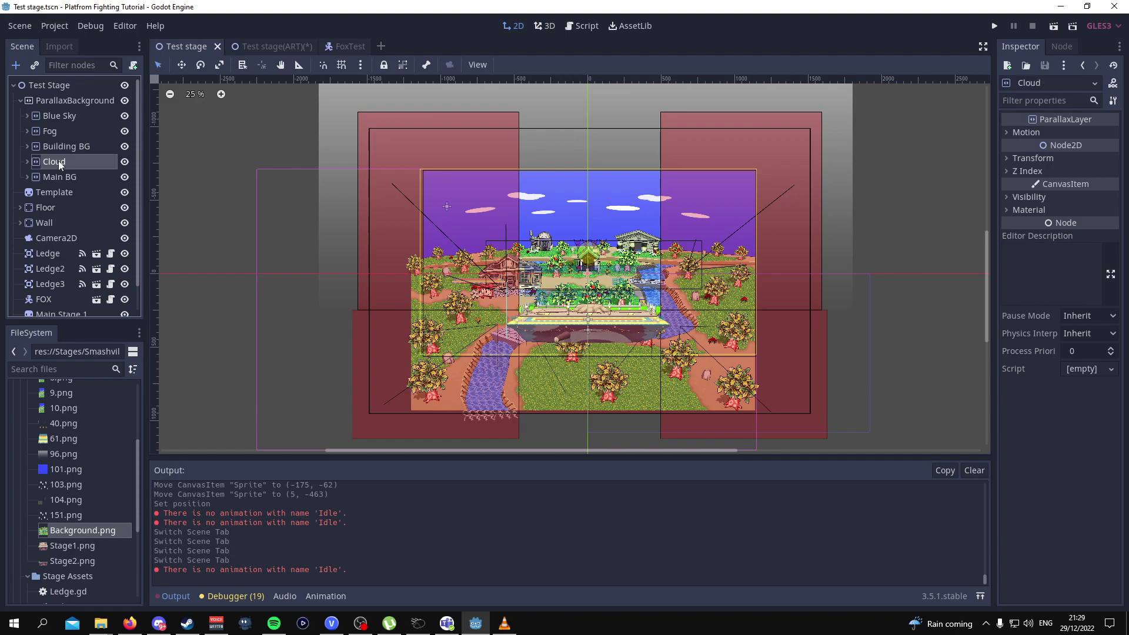
click(59, 176)
click(61, 116)
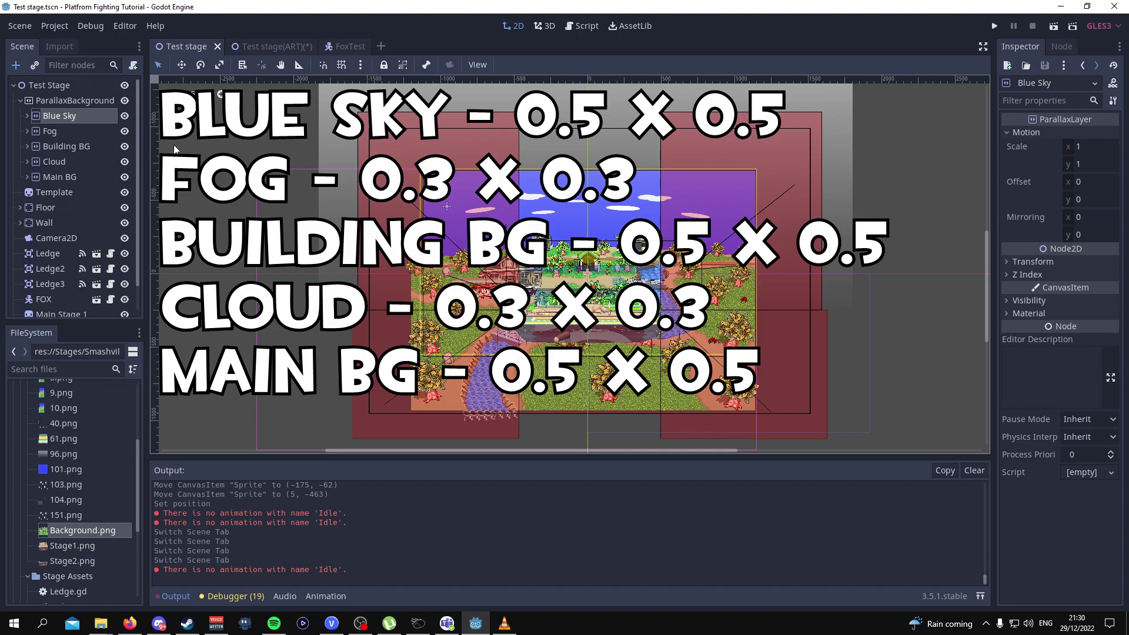
Give the Blue Sky layer a motion scale of 0.5 on both axes
click(1089, 147)
text(.5)
key(Tab)
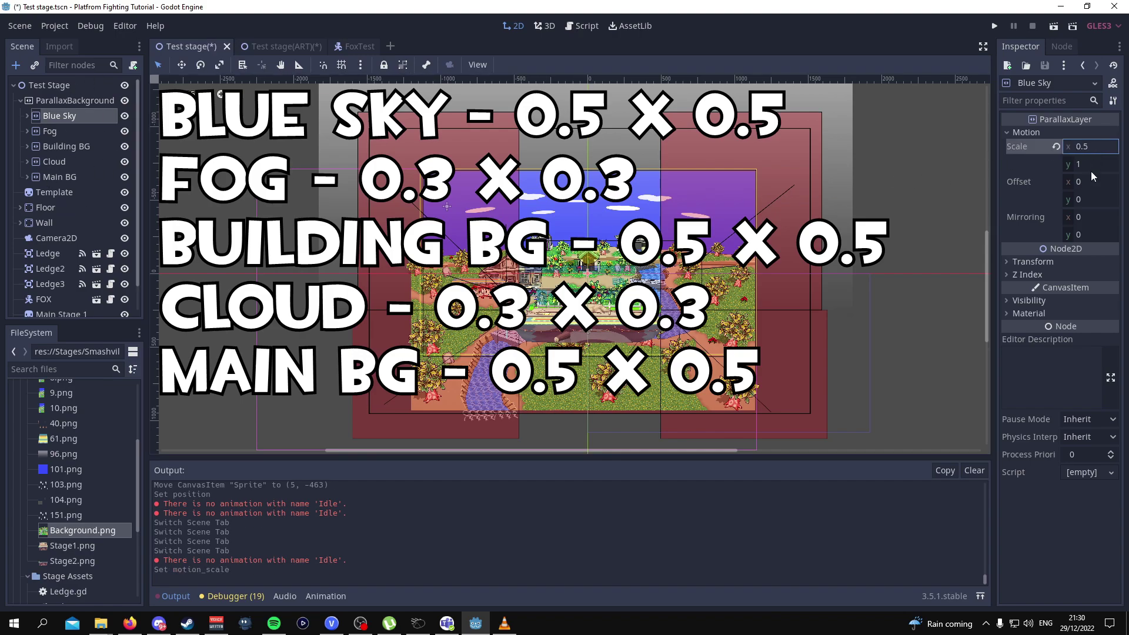
text(.5)
key(Return)
Set Fog's motion scale to 0.3 and Main BG's vertical motion scale to 0.5
click(1106, 171)
text(.3)
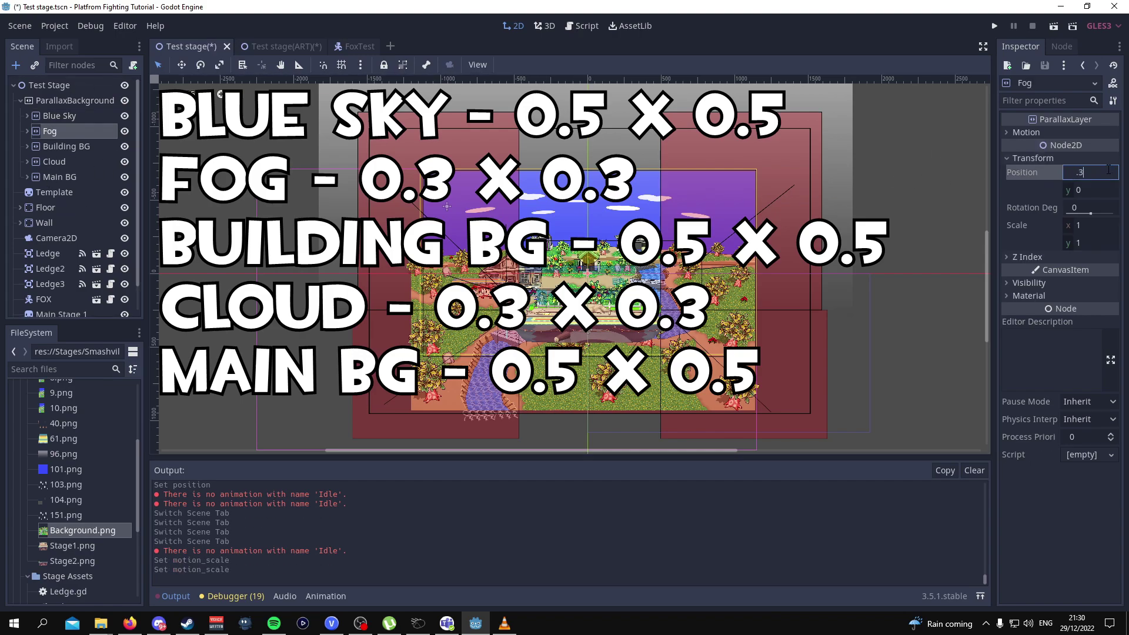
key(Return)
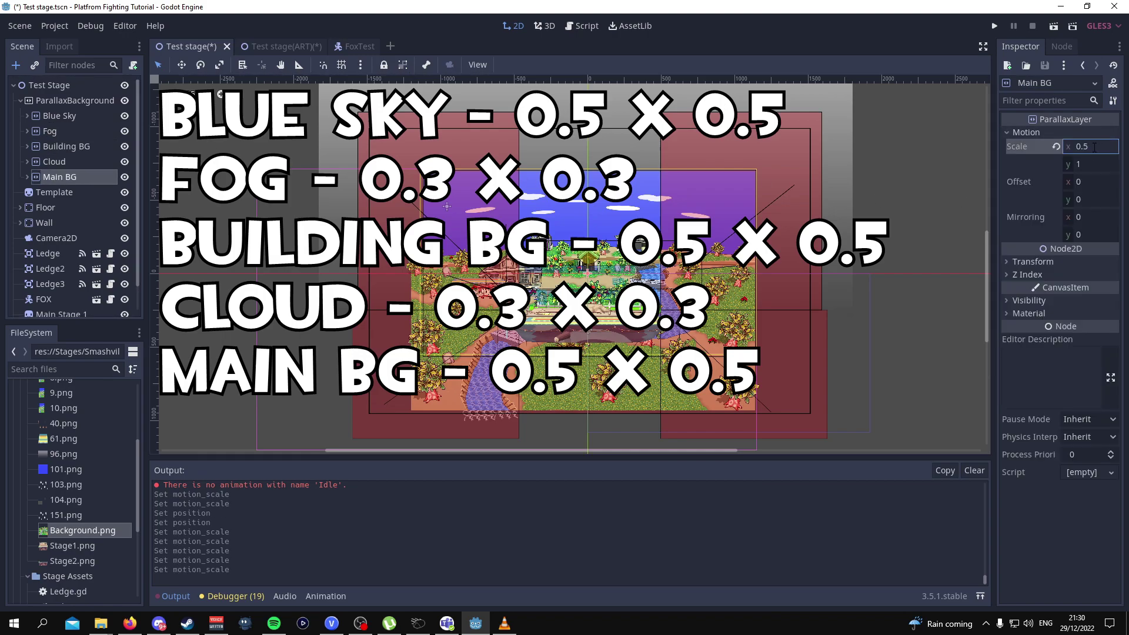
text(.5)
click(235, 202)
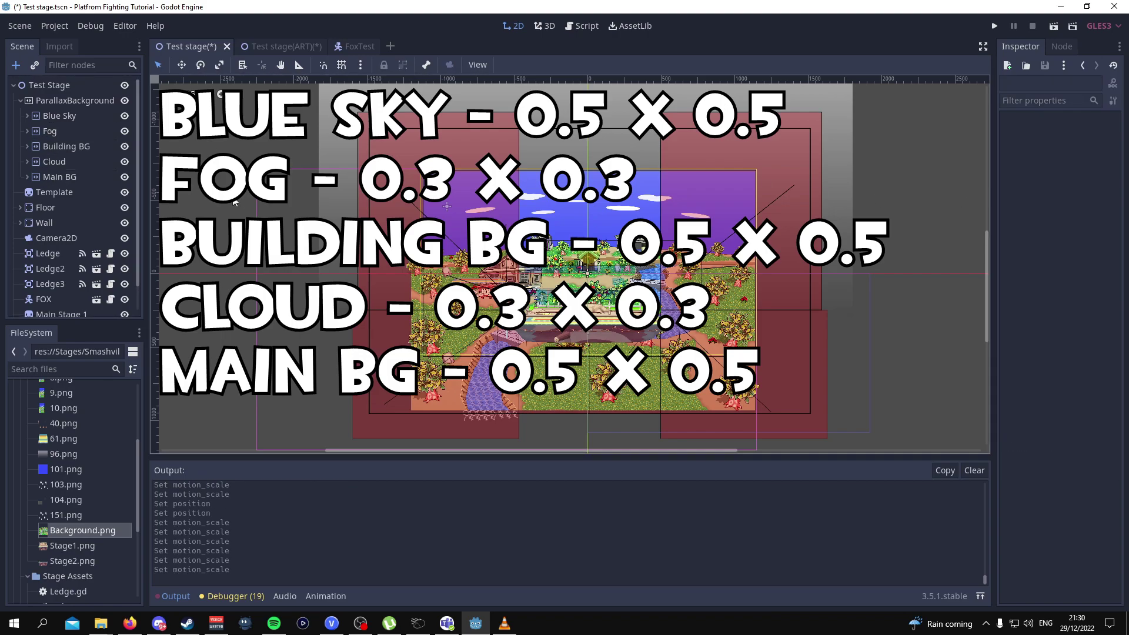
Review the layers from Blue Sky down to Main BG, then clear the selection
click(79, 117)
key(Down)
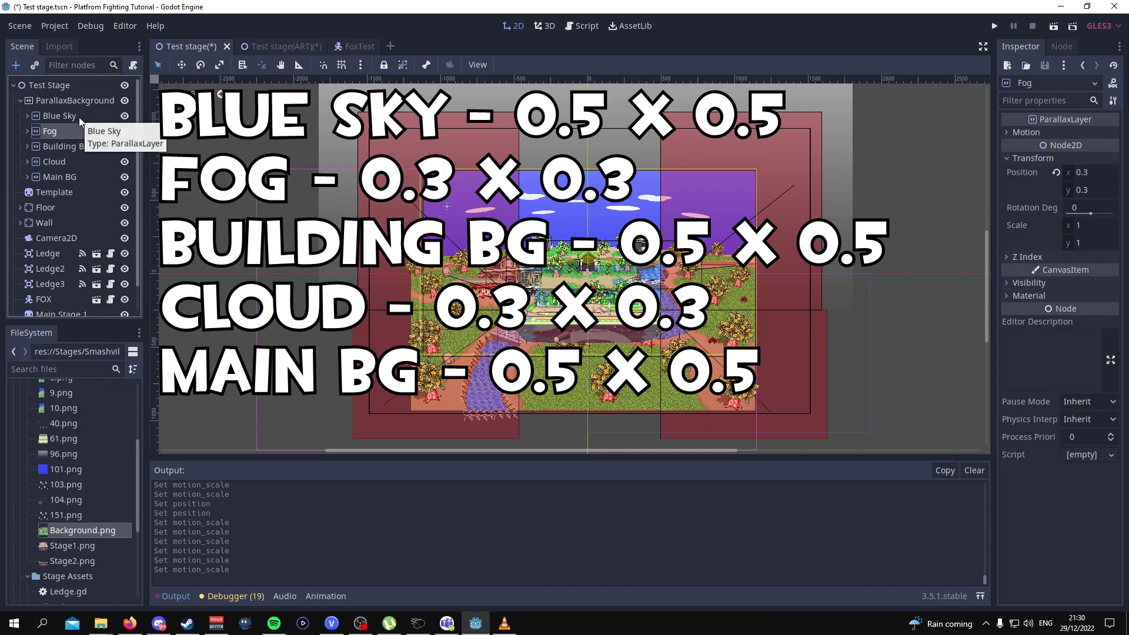
key(Down)
key(Down)
key(Down)
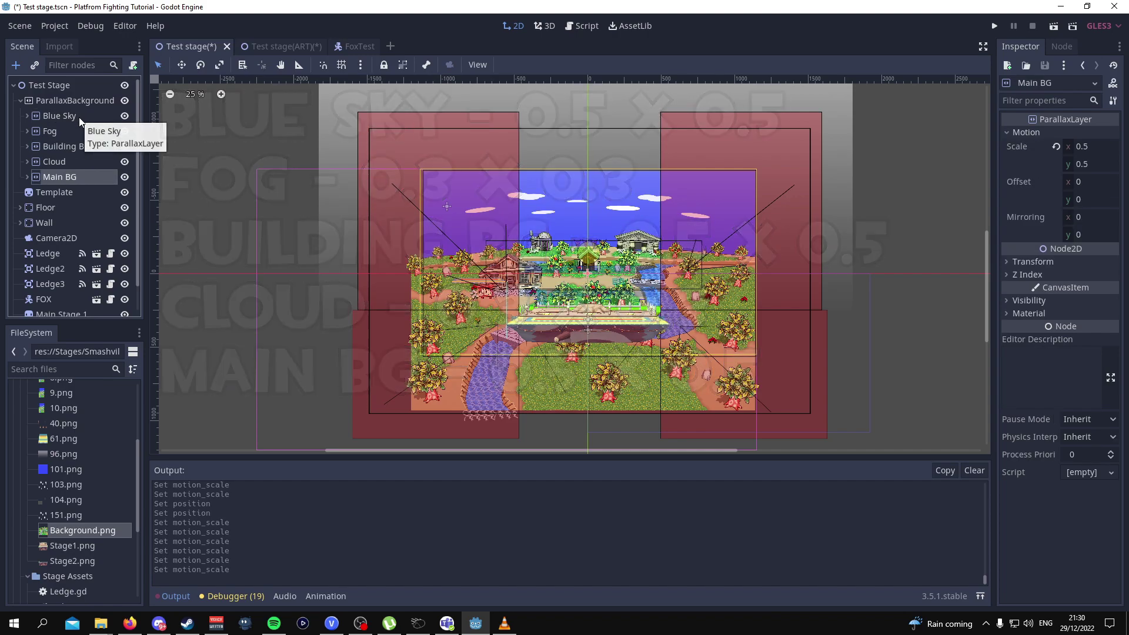
click(235, 151)
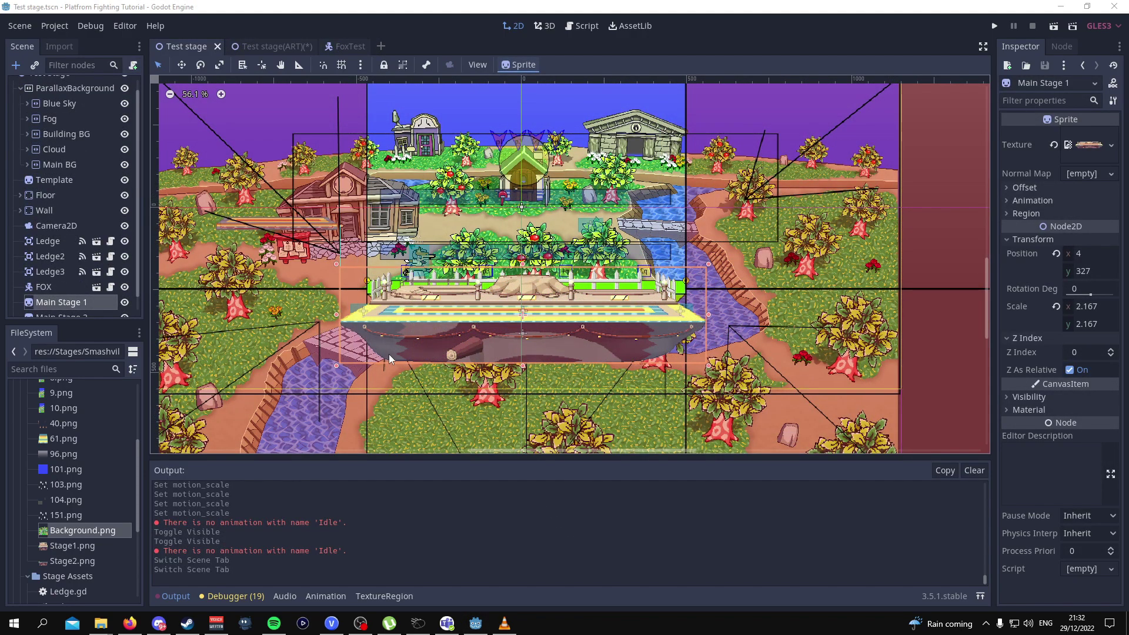
Set Main Stage 1's Z Index to -2
scroll(390, 355, down, 1)
scroll(62, 288, down, 1)
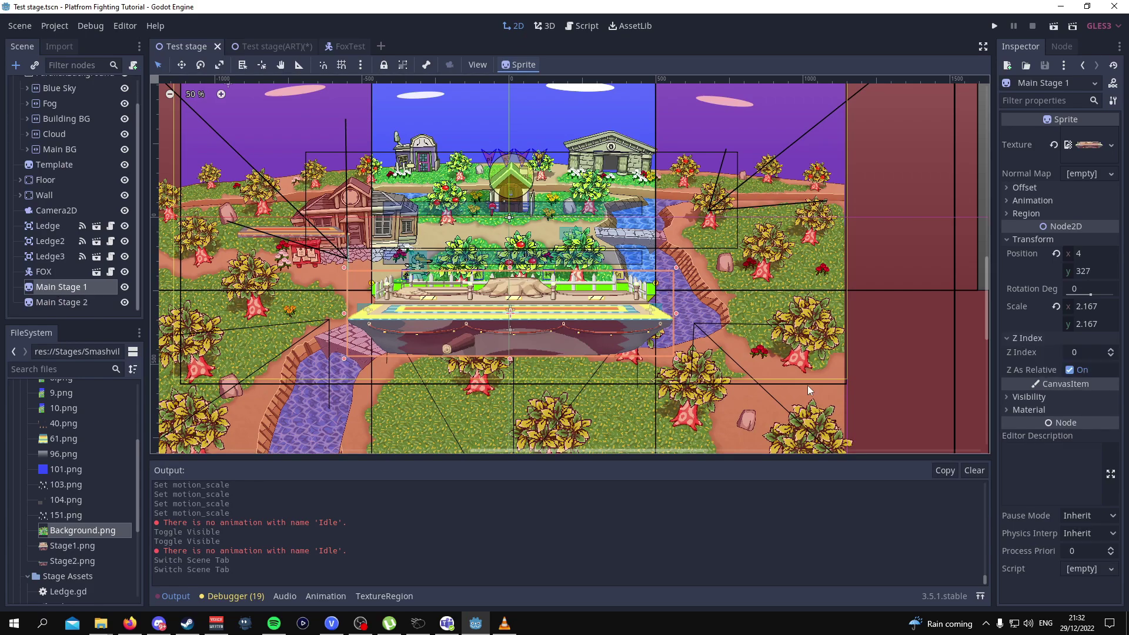
click(1111, 351)
click(1111, 351)
click(1111, 351)
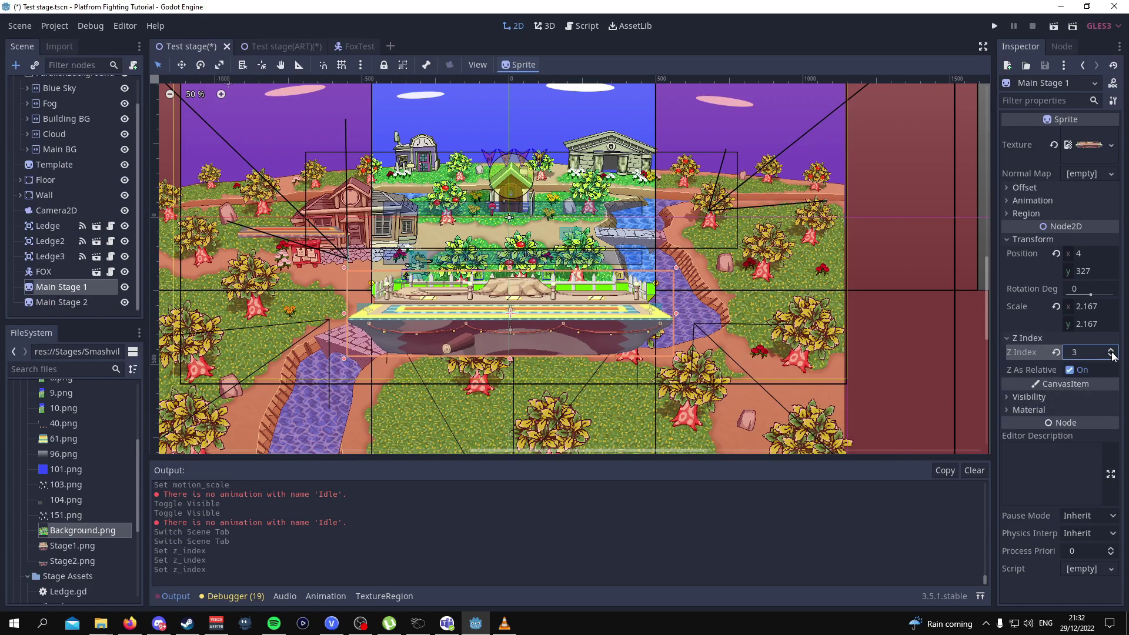
click(1111, 357)
click(1111, 357)
click(1111, 357)
click(1111, 356)
click(1111, 356)
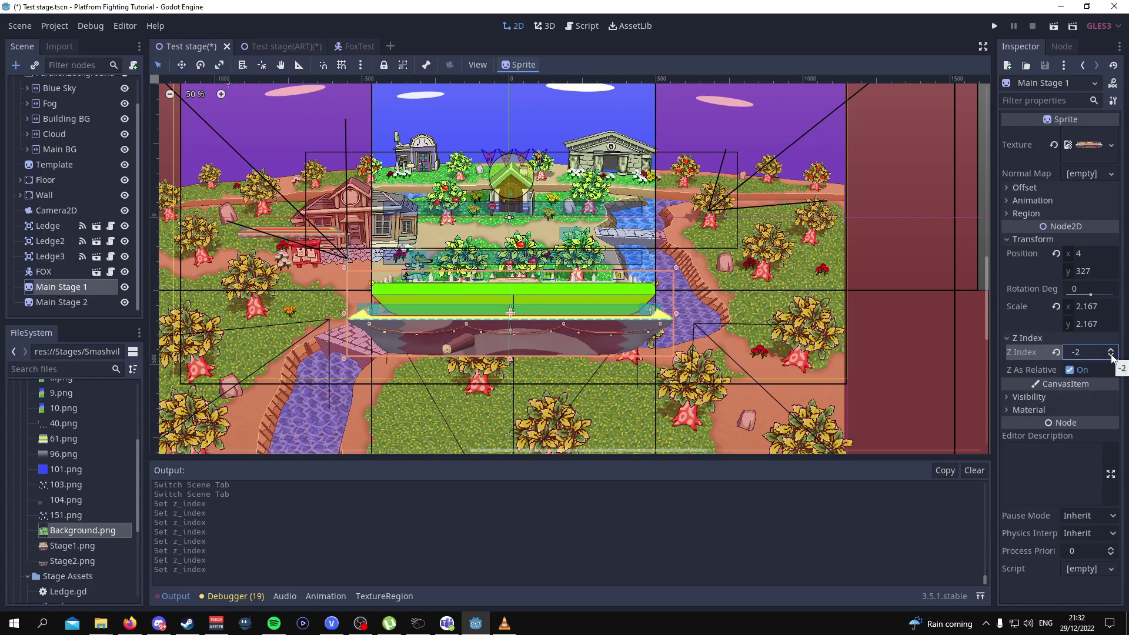
Give Main Stage 2 a Z Index of 3 and hide the Template node
click(88, 304)
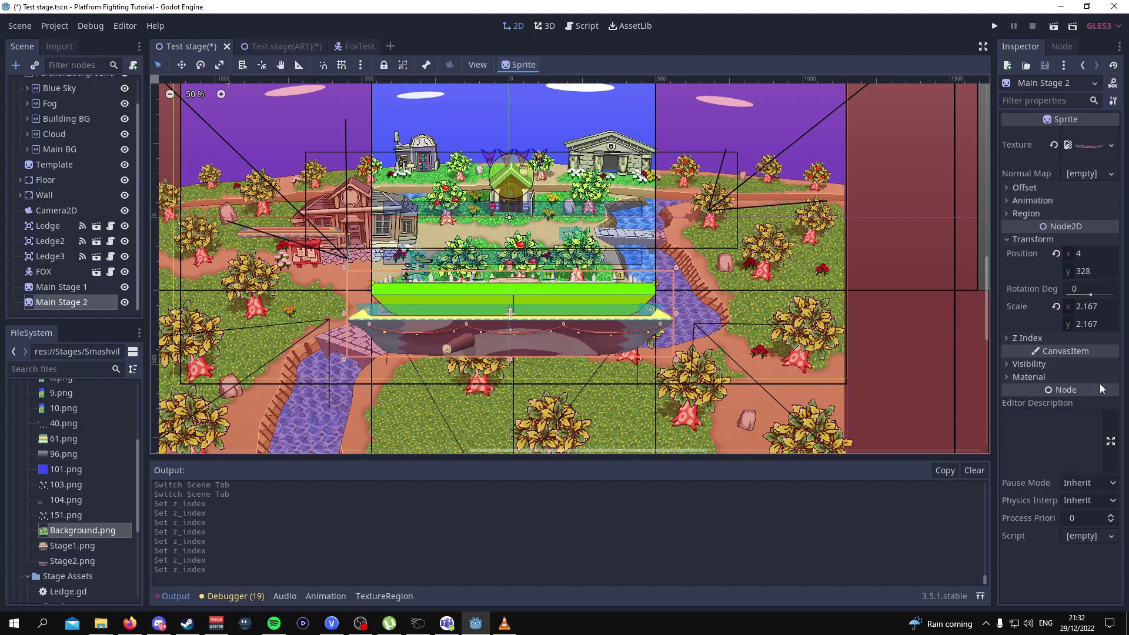
click(1111, 338)
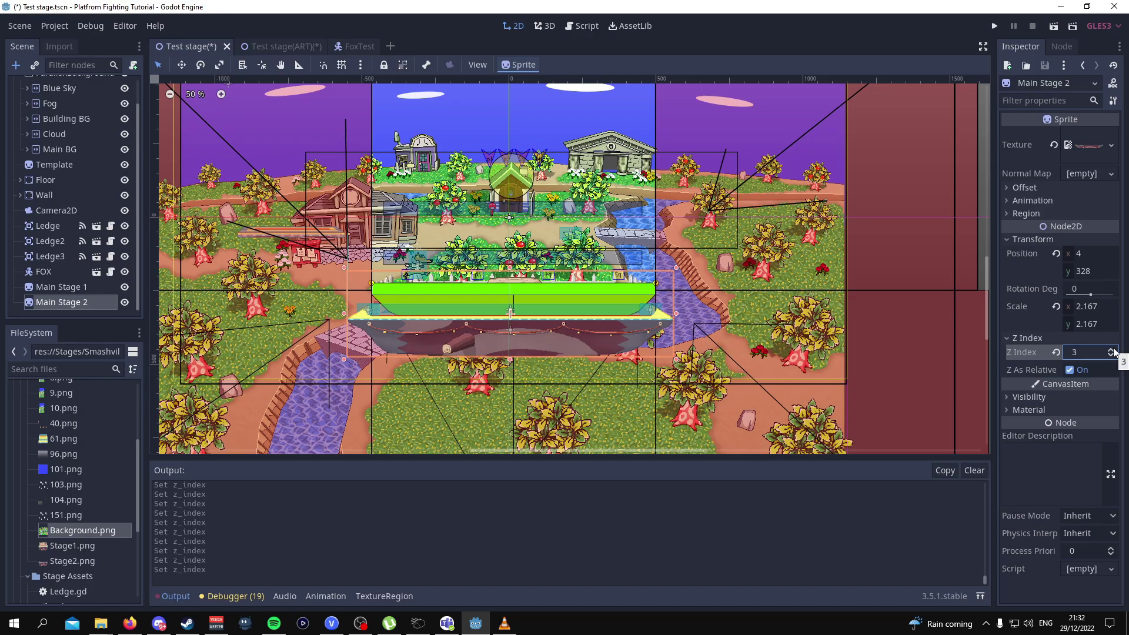
click(125, 165)
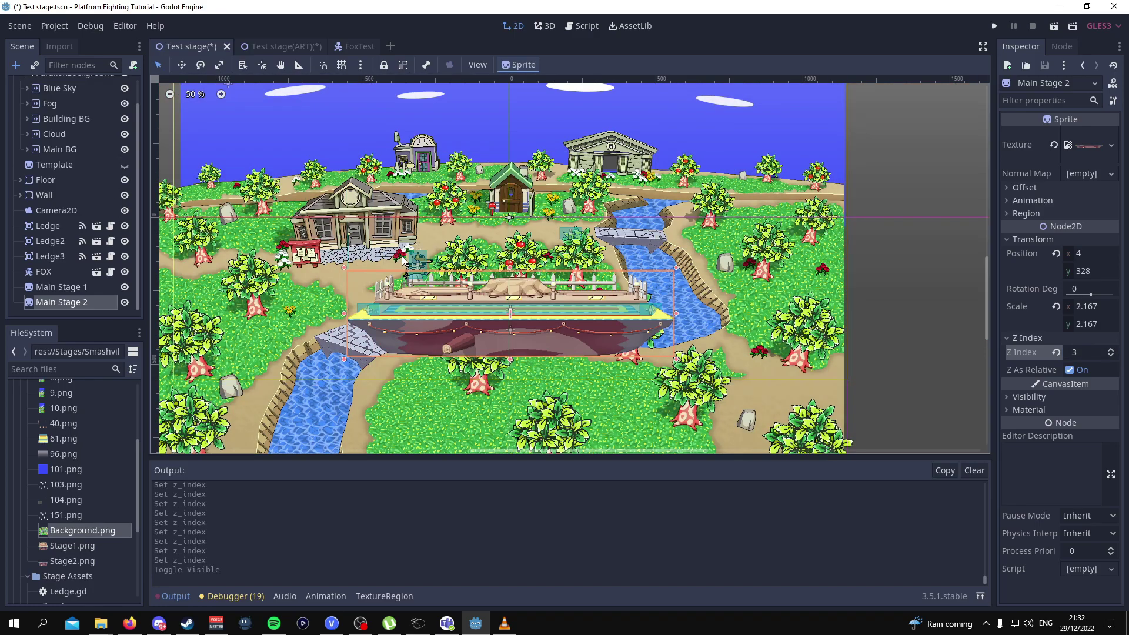
scroll(403, 261, up, 2)
scroll(544, 291, down, 4)
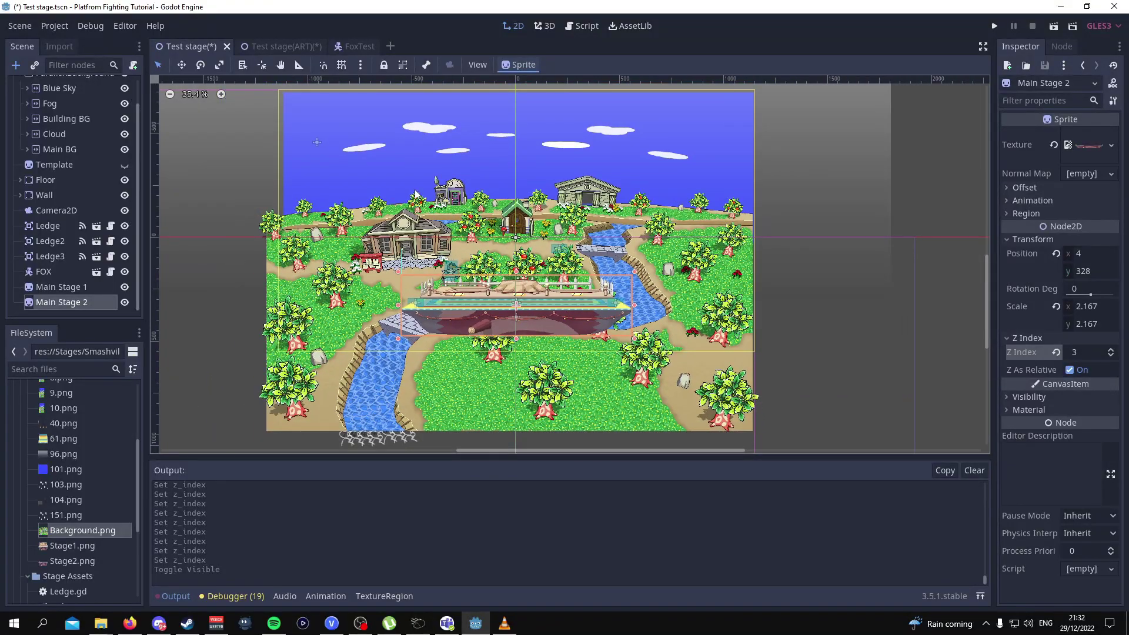
Save the scene and shift the view to show more sky above the stage
key(ctrl+s)
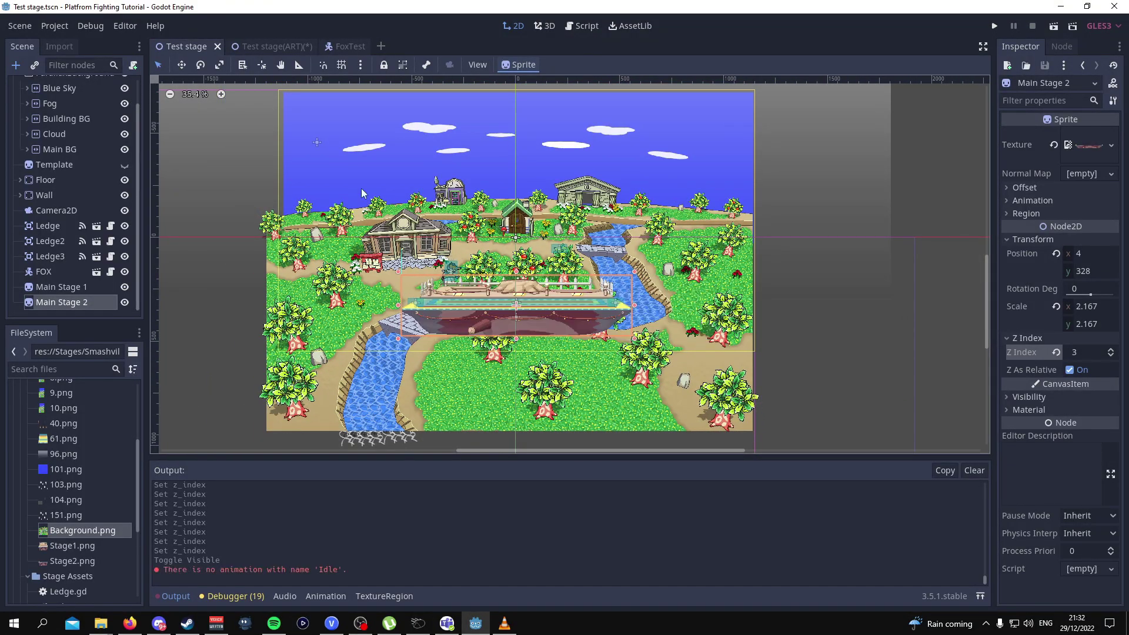
middle_drag(500, 168, 512, 227)
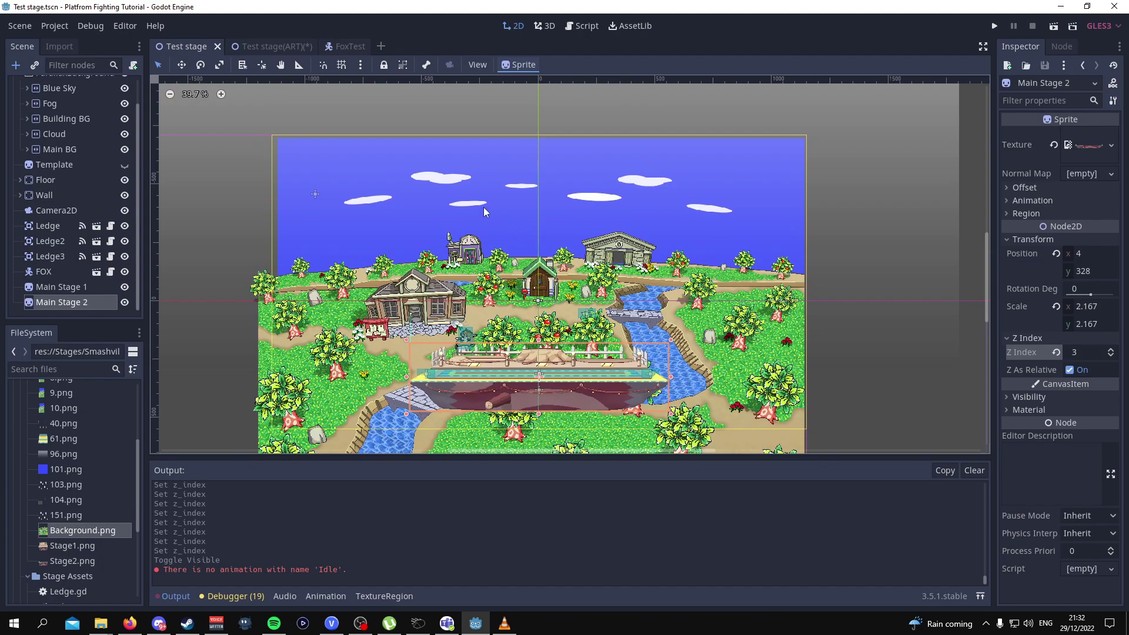
scroll(85, 254, up, 2)
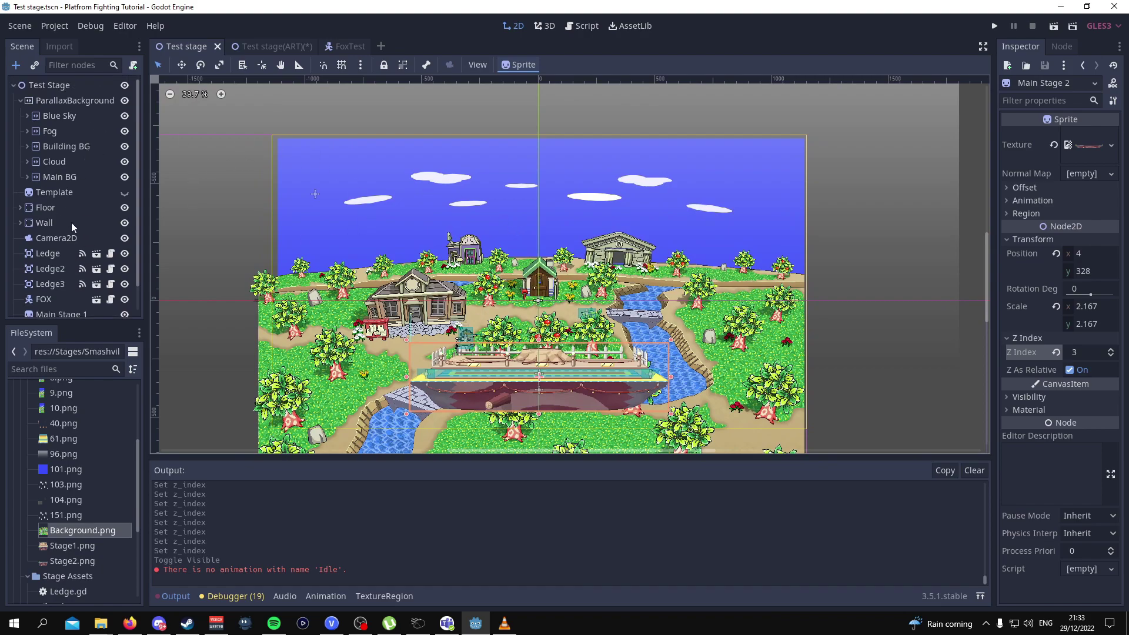
scroll(81, 221, down, 2)
click(82, 211)
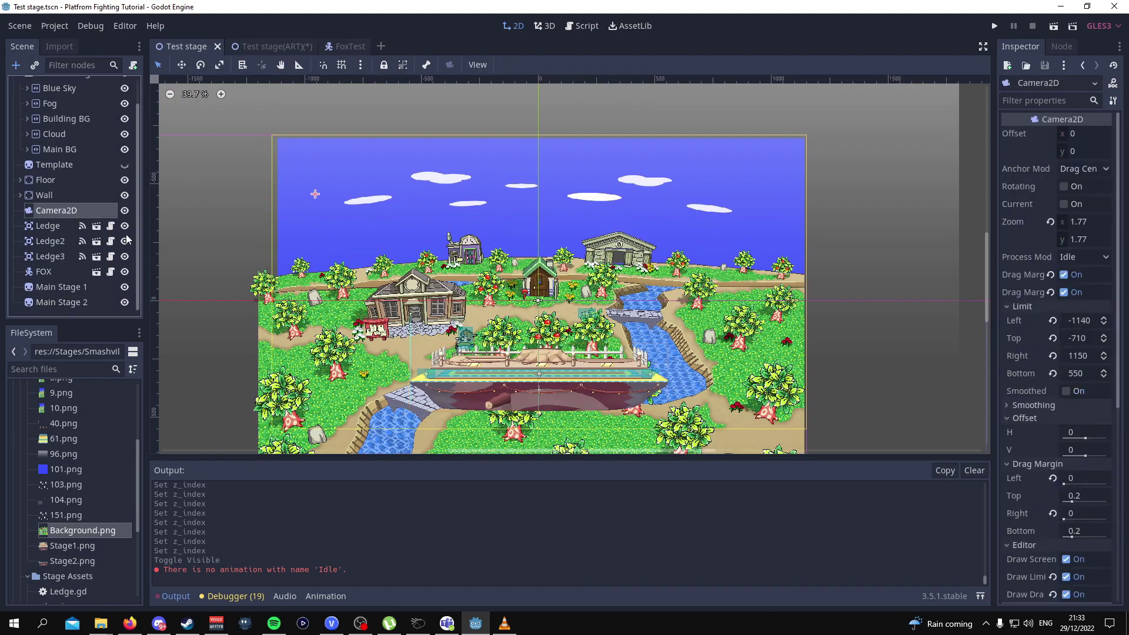
Reset the relocated Camera2D's zoom to 1 and pan to frame the stage
scroll(487, 366, up, 1)
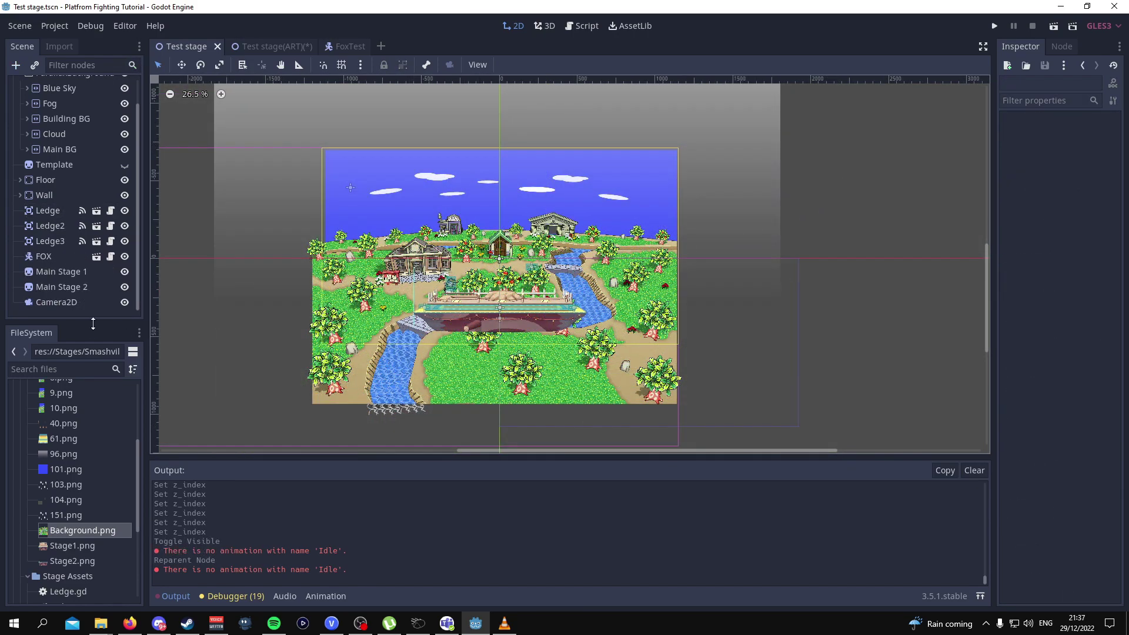
click(88, 302)
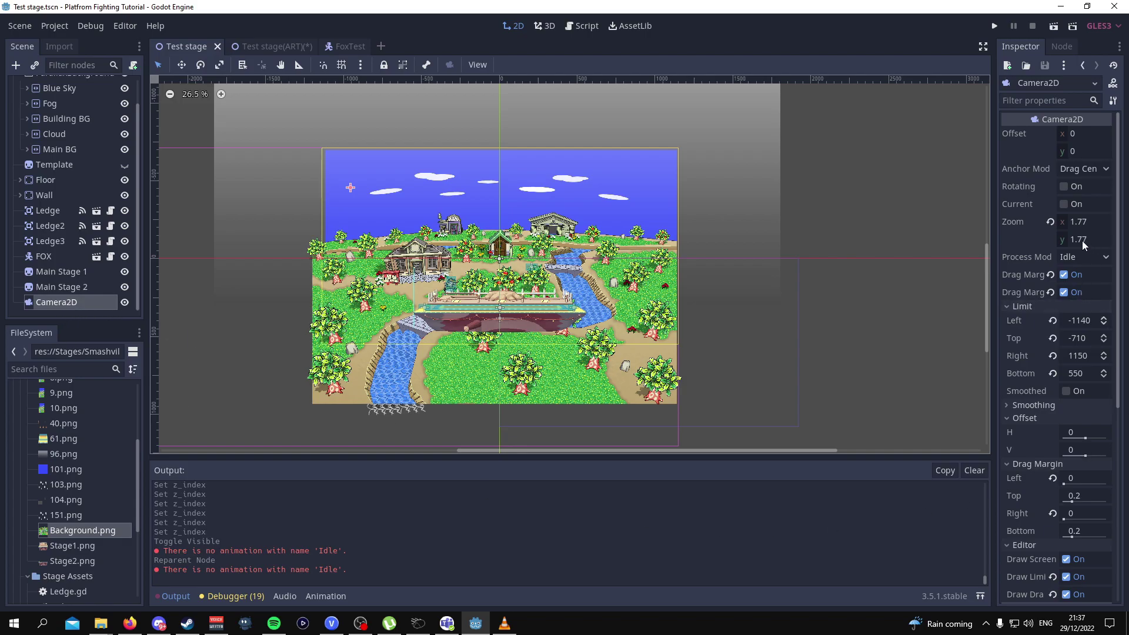
click(1051, 223)
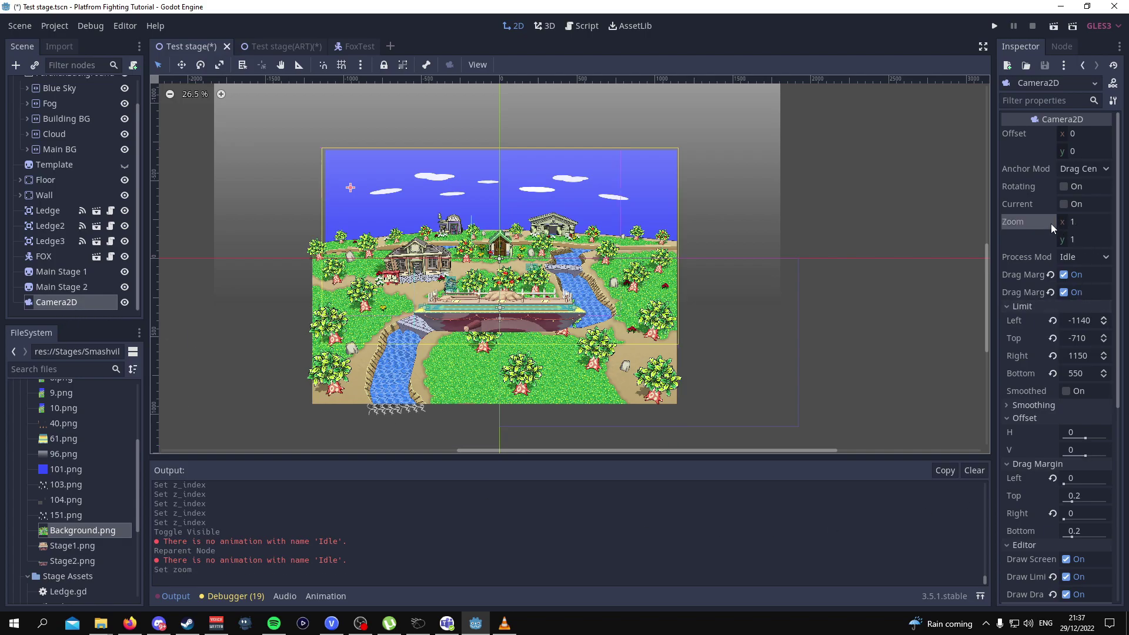
middle_drag(420, 361, 532, 338)
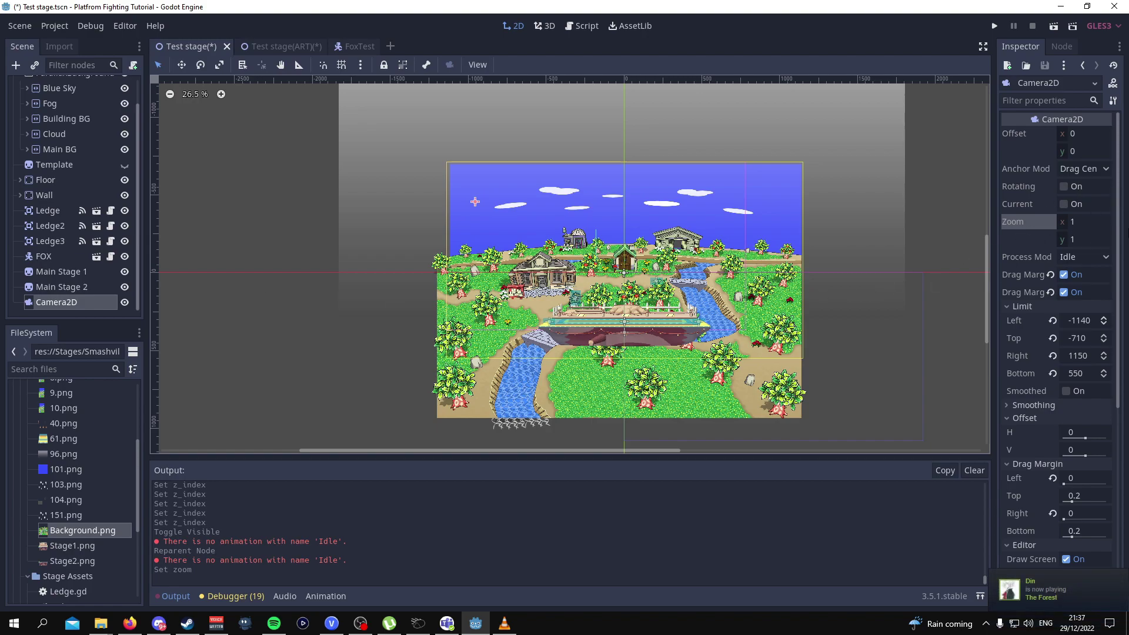
middle_drag(881, 286, 784, 263)
scroll(612, 270, up, 1)
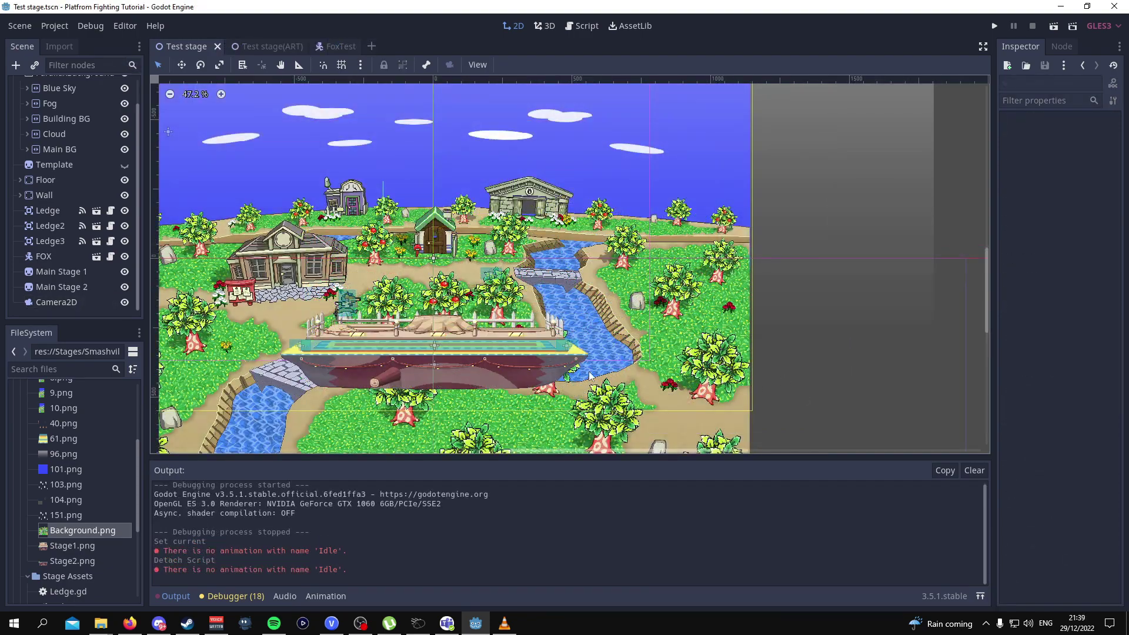
Attach a new script named StageCamera.gd to Camera2D
click(82, 301)
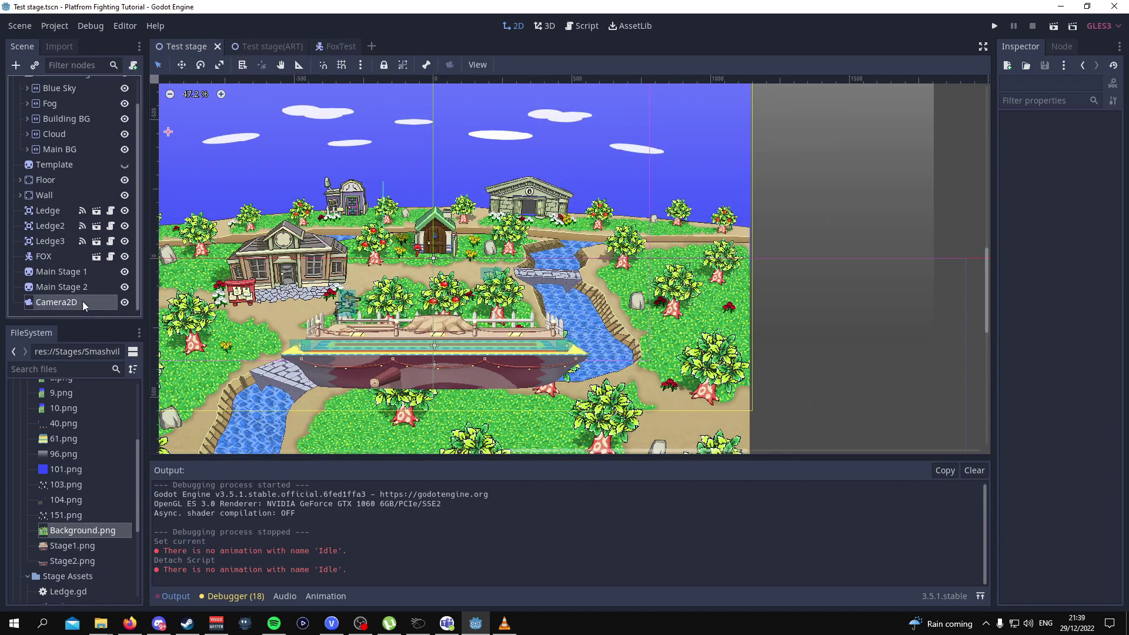
right_click(83, 302)
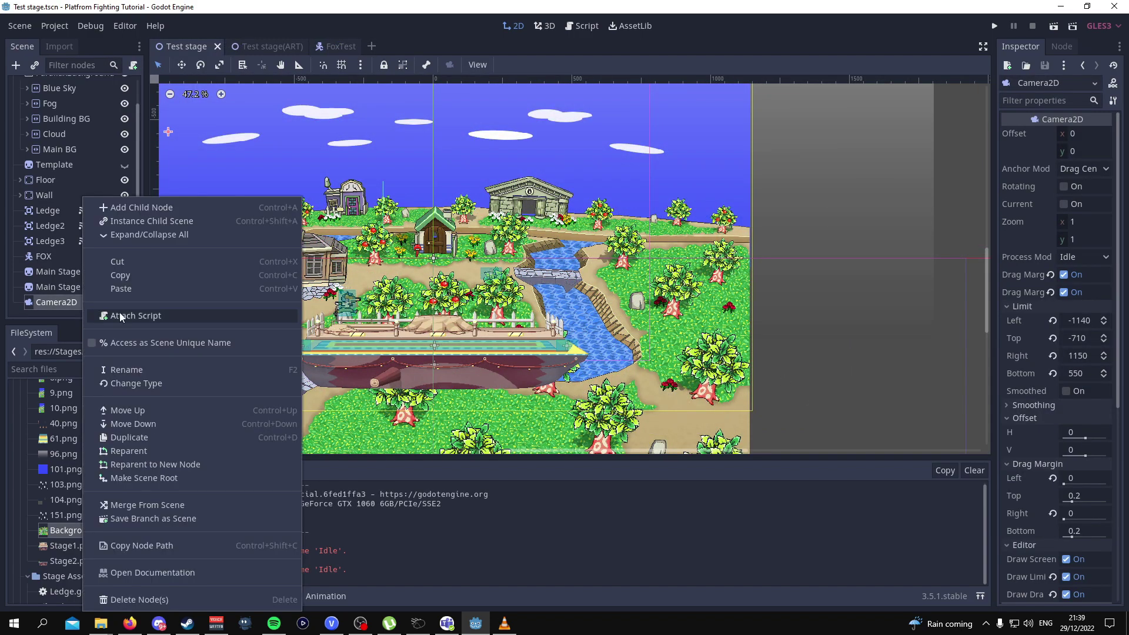
click(131, 316)
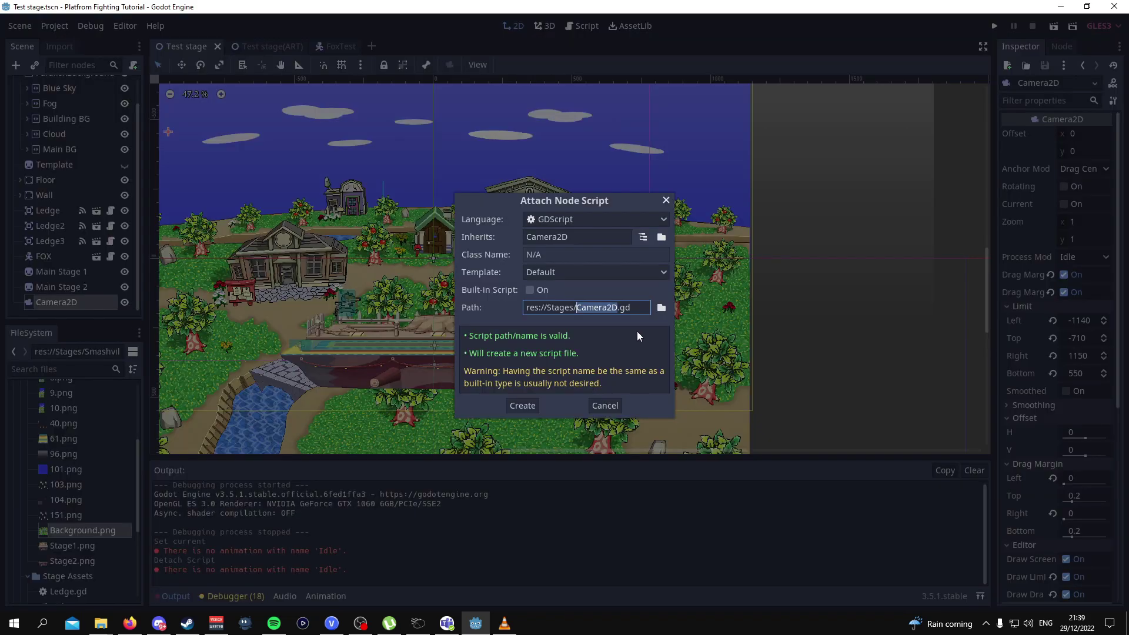
text(Stage)
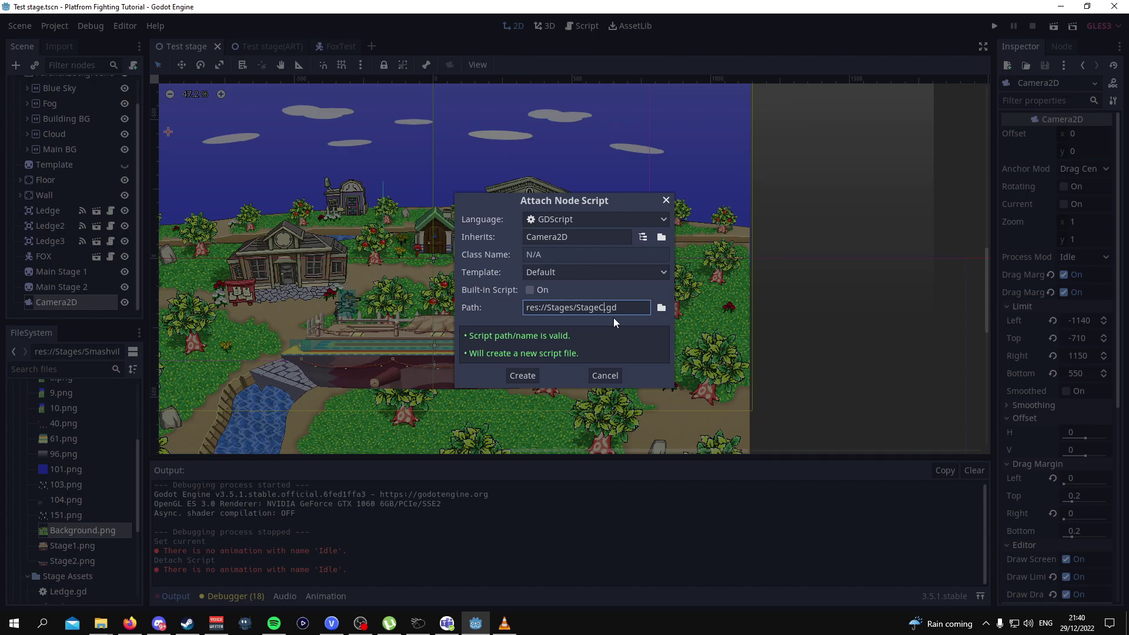
key(Return)
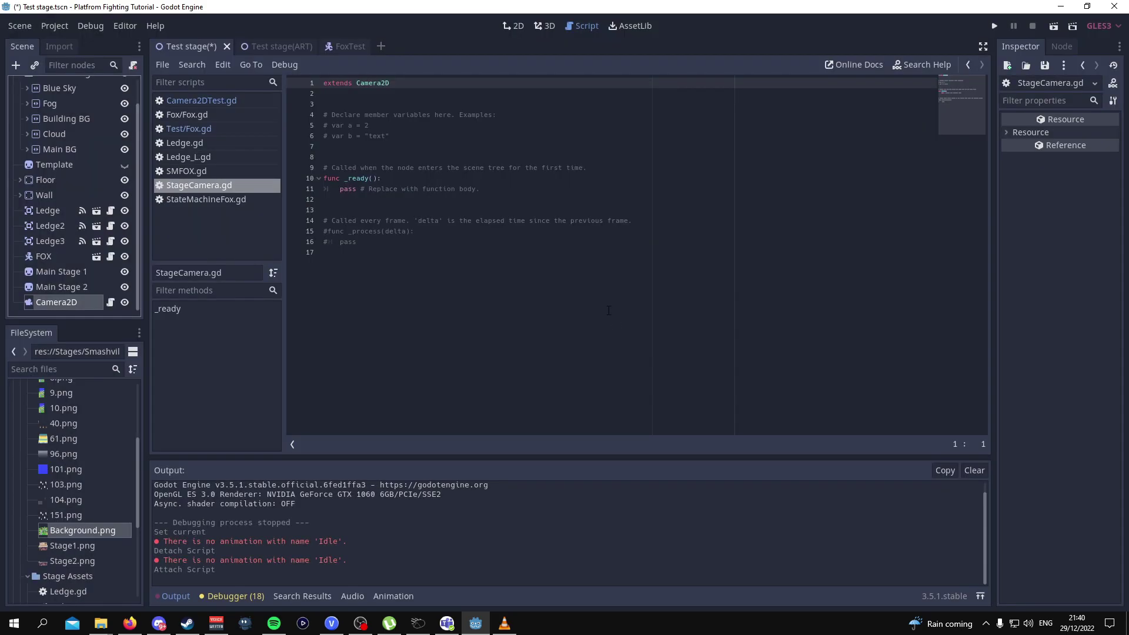
Replace the template with code that follows the FOX node's position every physics frame
click(496, 417)
key(ctrl+a)
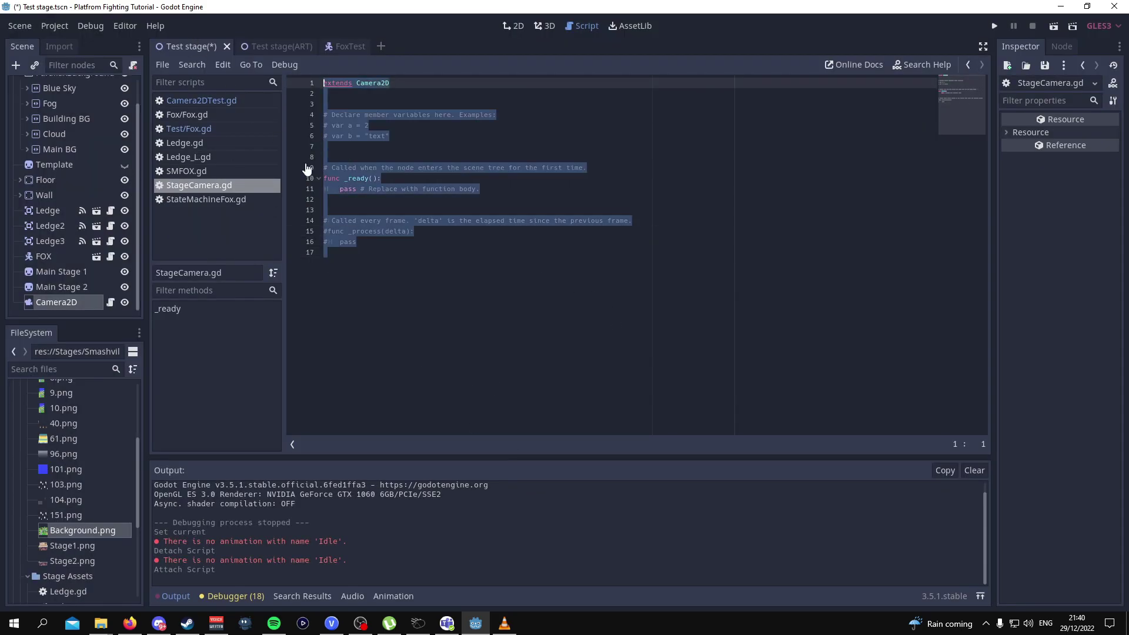
text(extends Camera2D   onready var p1 = get_parent().get_node("FOX")  # Called when the node enters the scene tree for the first time. func _ready(): 	pass # Replace with function body.   # Called every frame. 'delta' is the elapsed time since the previous frame. func _physics_process(delta): 	self.position = p1.position)
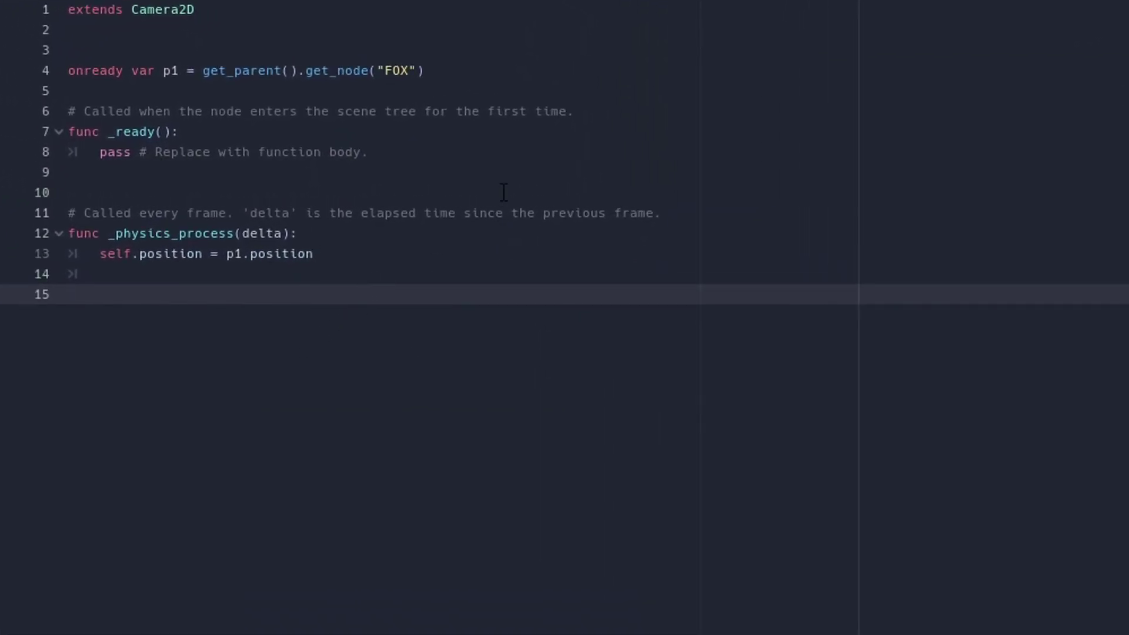
click(467, 68)
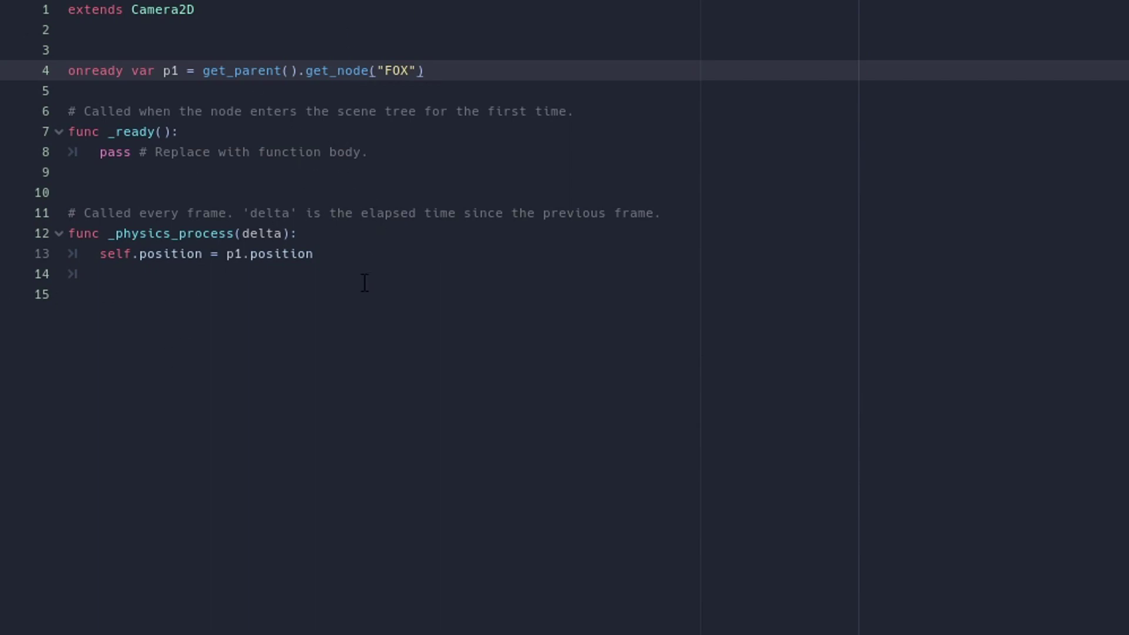
Back in the 2D view, make Camera2D the current camera
click(220, 496)
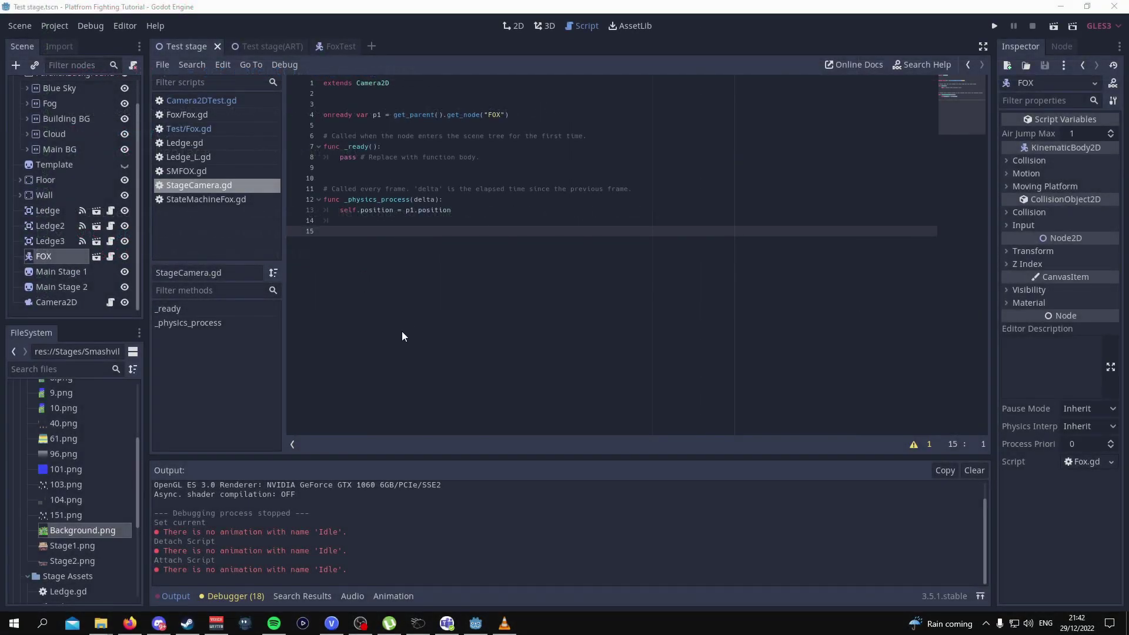
click(515, 26)
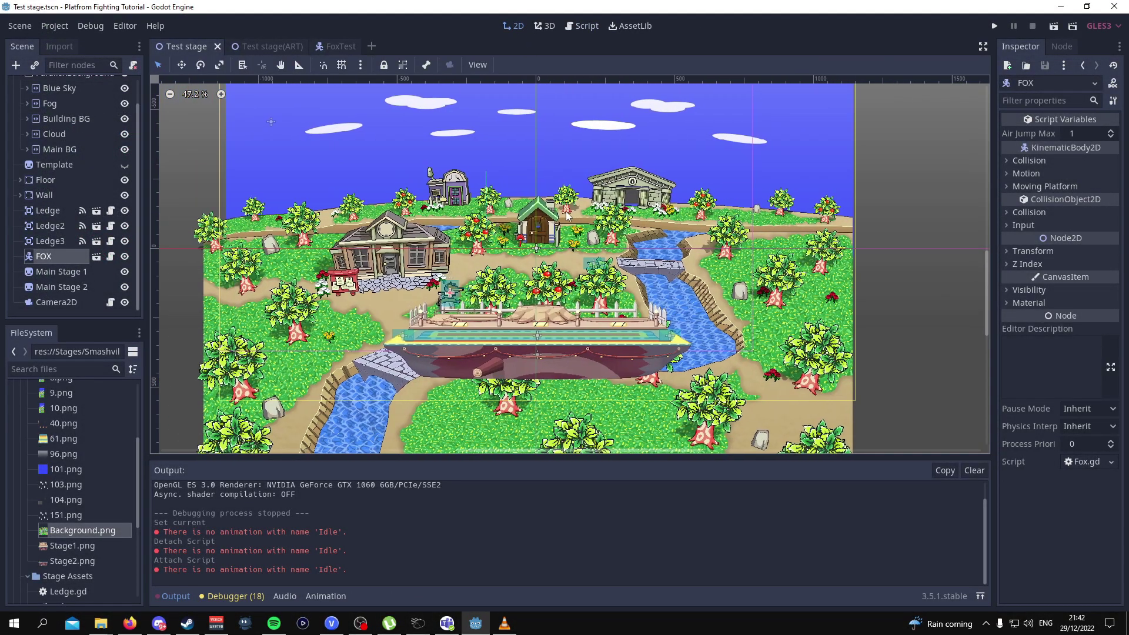
click(56, 303)
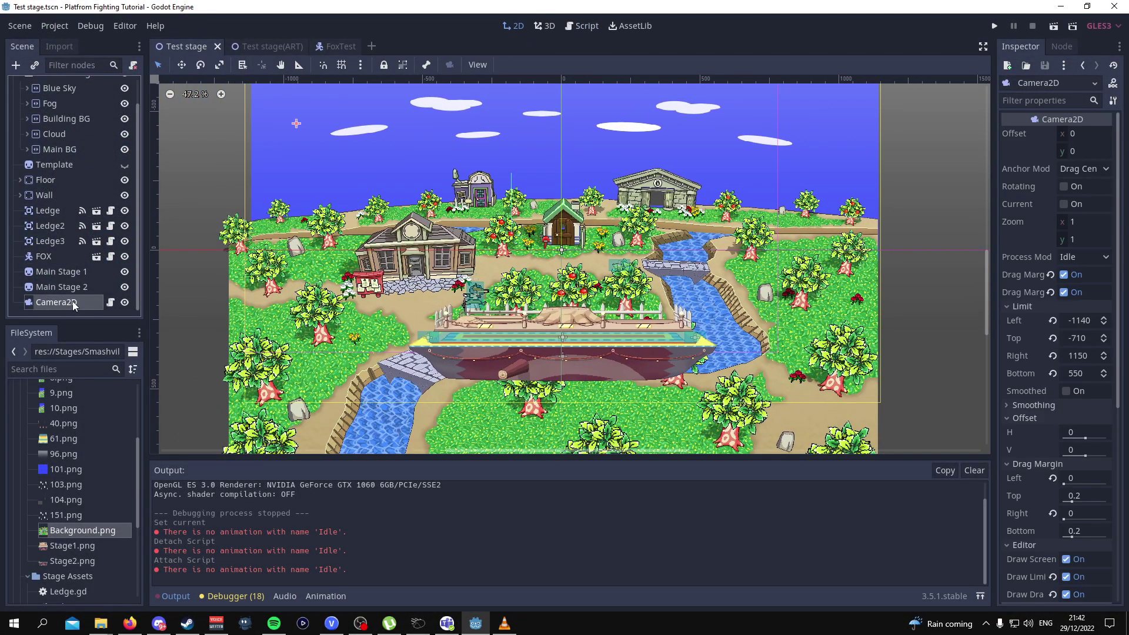
click(1066, 204)
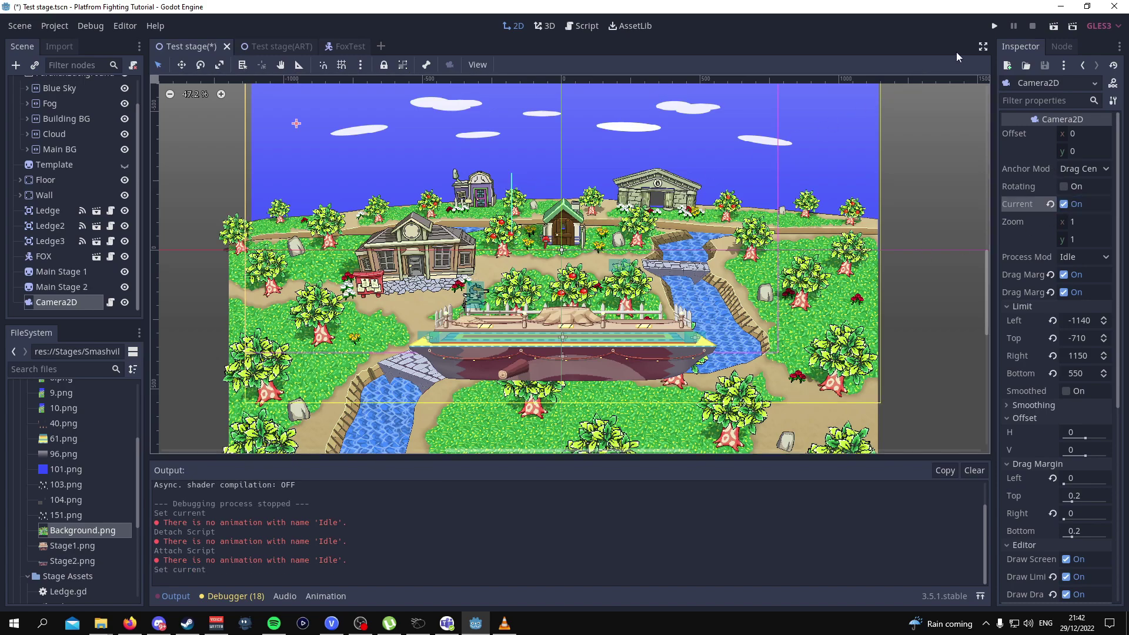
Run the scene and move Fox left, right and onto the left ledge to test camera follow
click(996, 26)
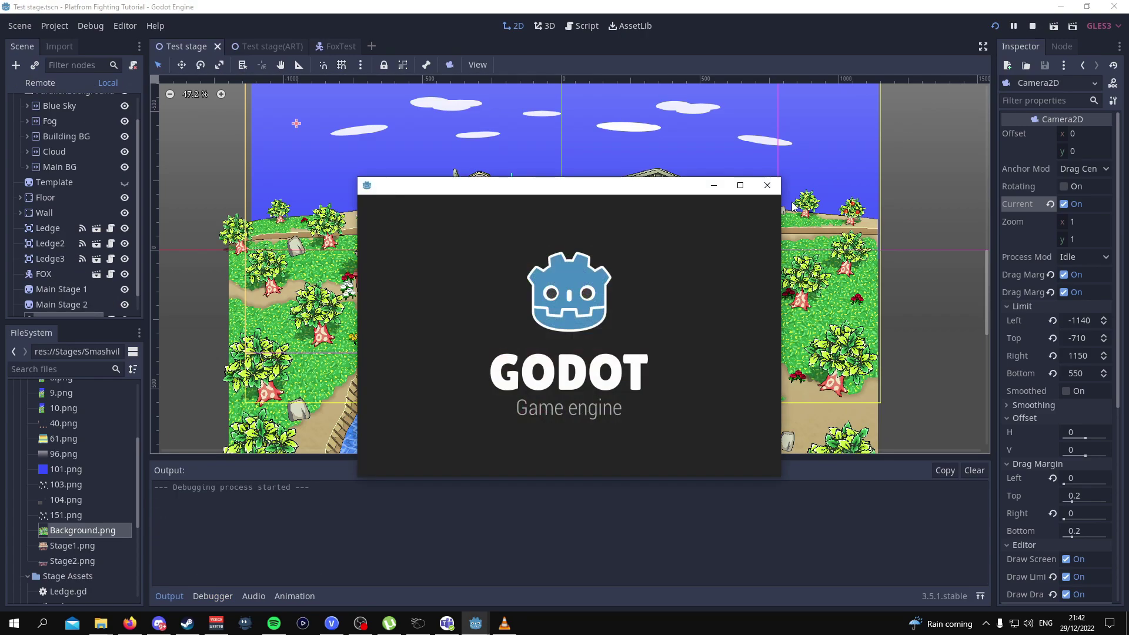
key(Right)
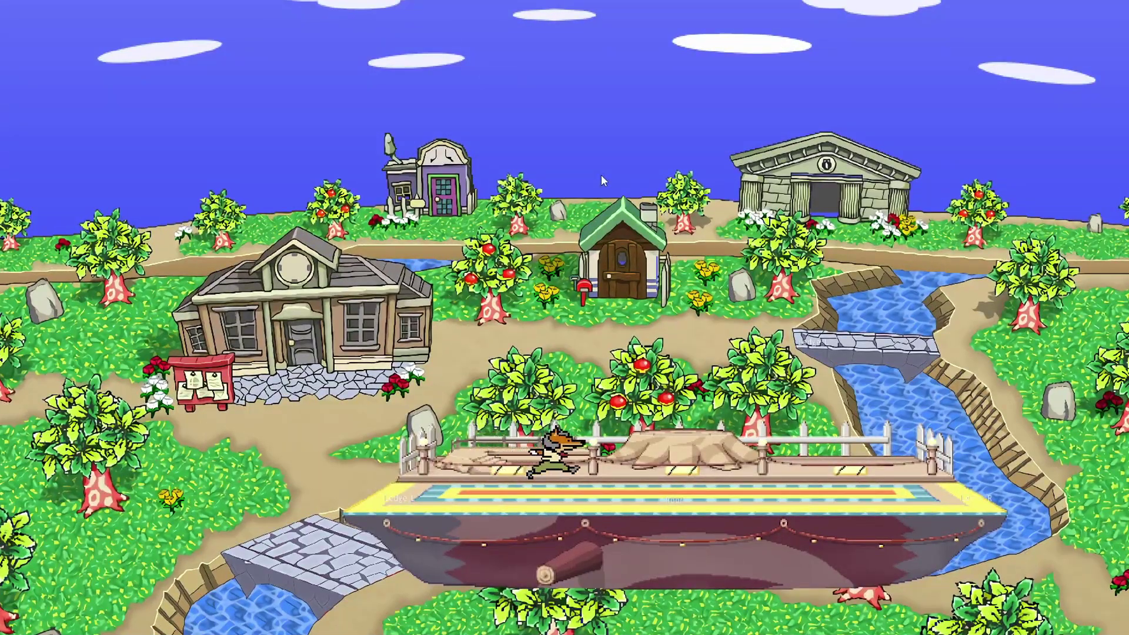
key(Left)
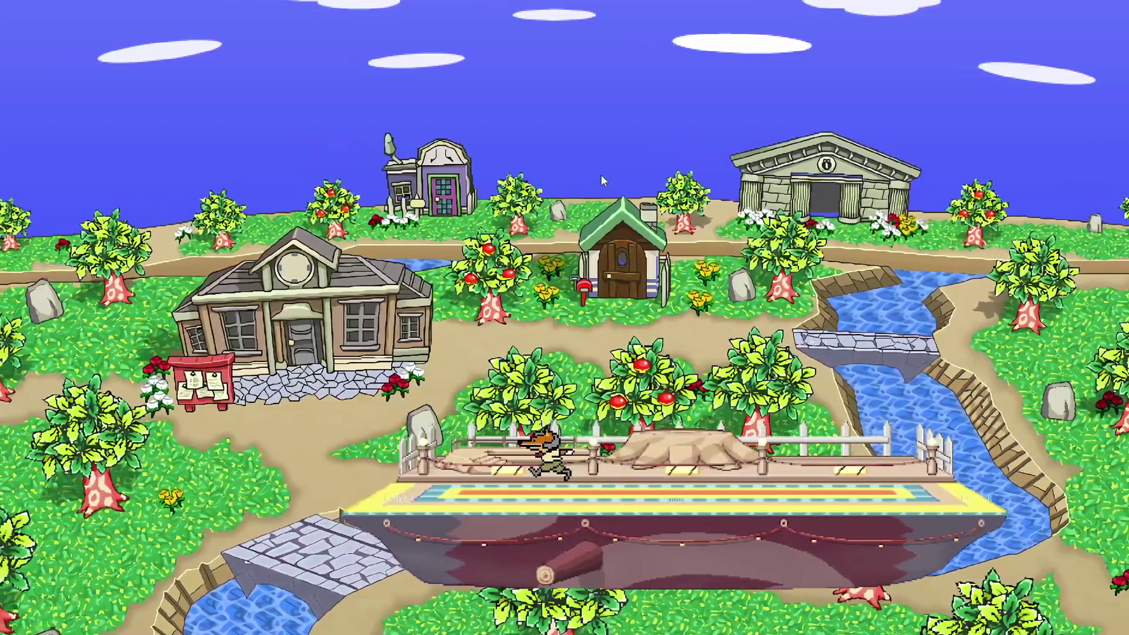
key(Right)
key(Left)
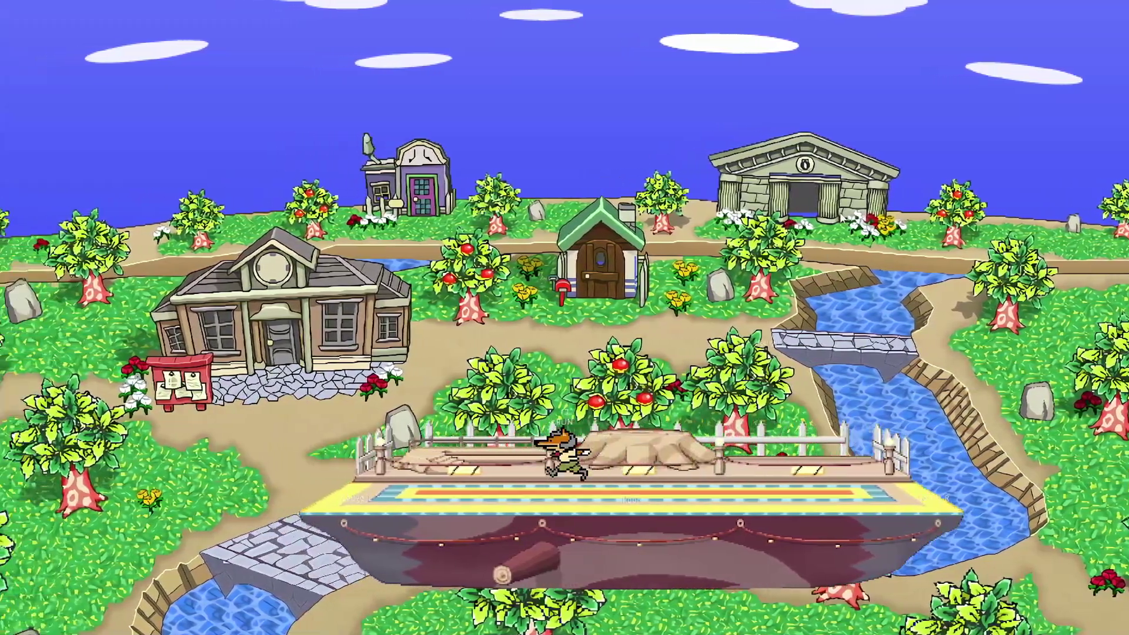
key(Right)
key(Left)
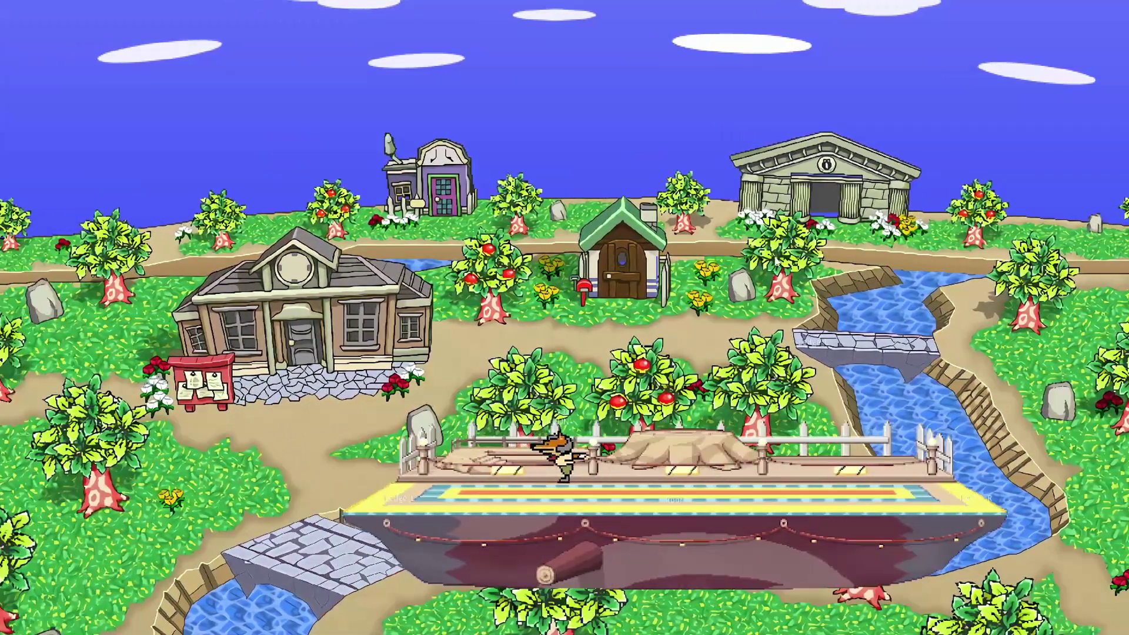
key(Right)
key(Left)
key(Left)
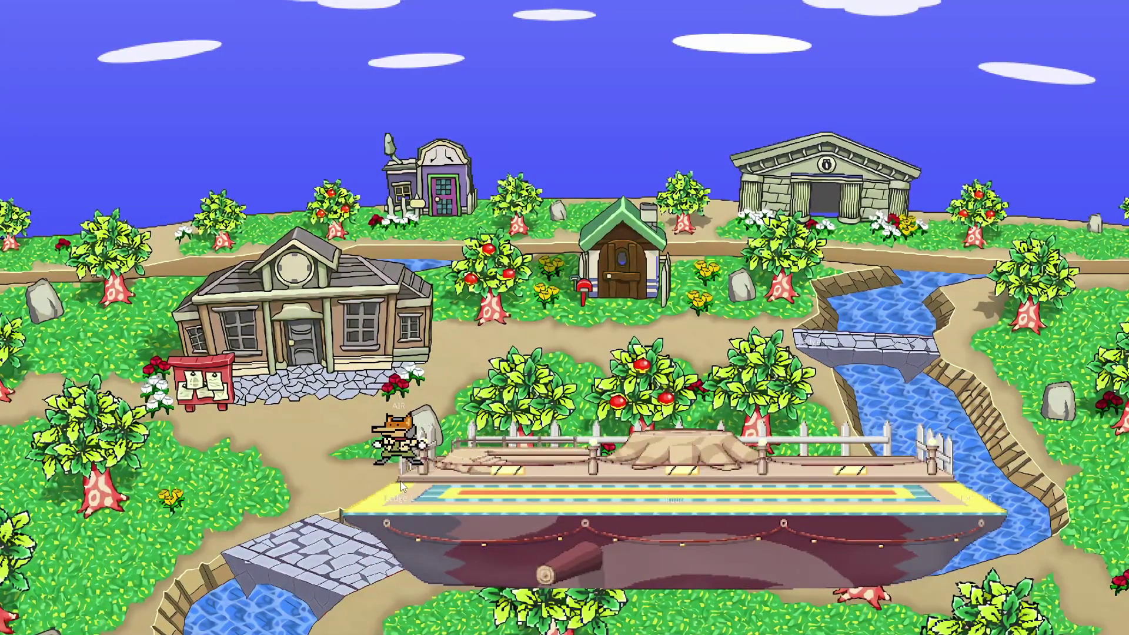
key(Left)
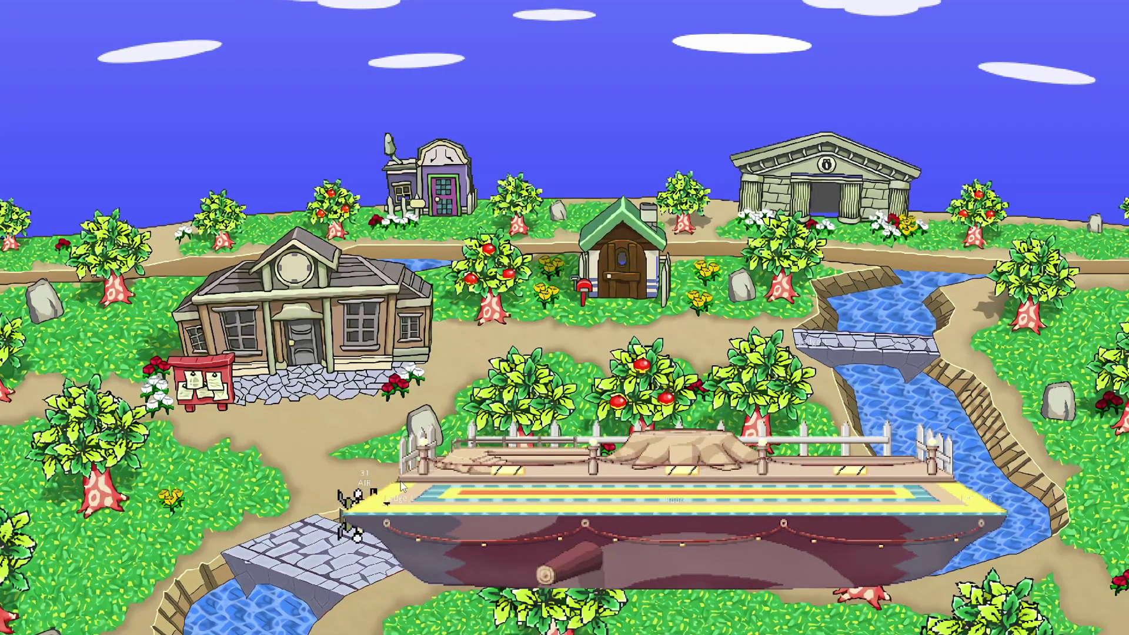
key(Right)
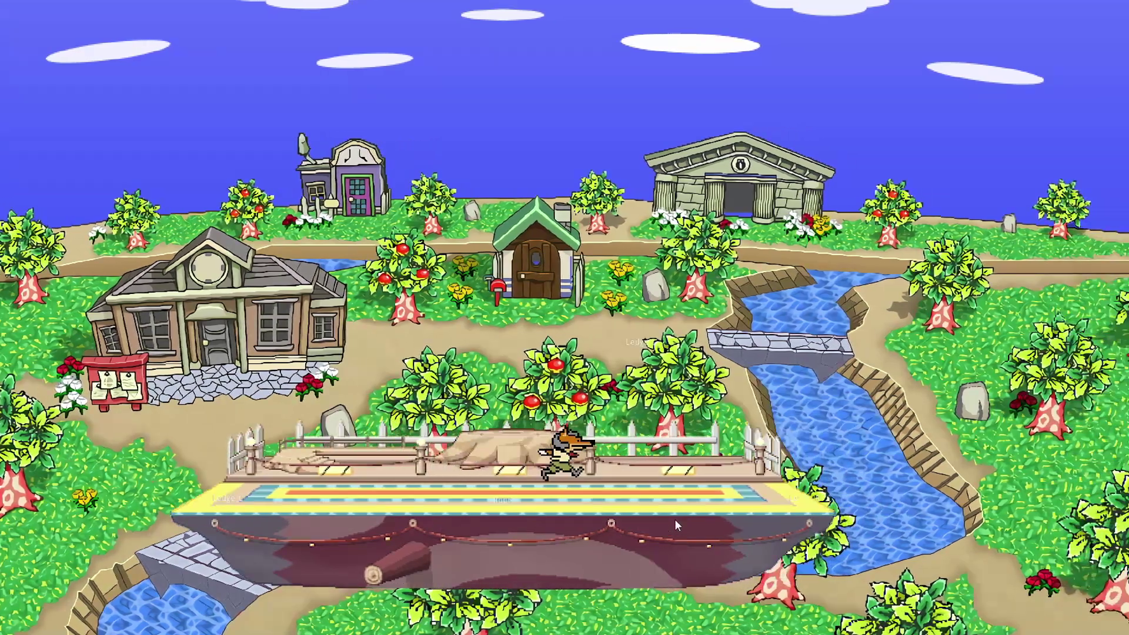
key(Up)
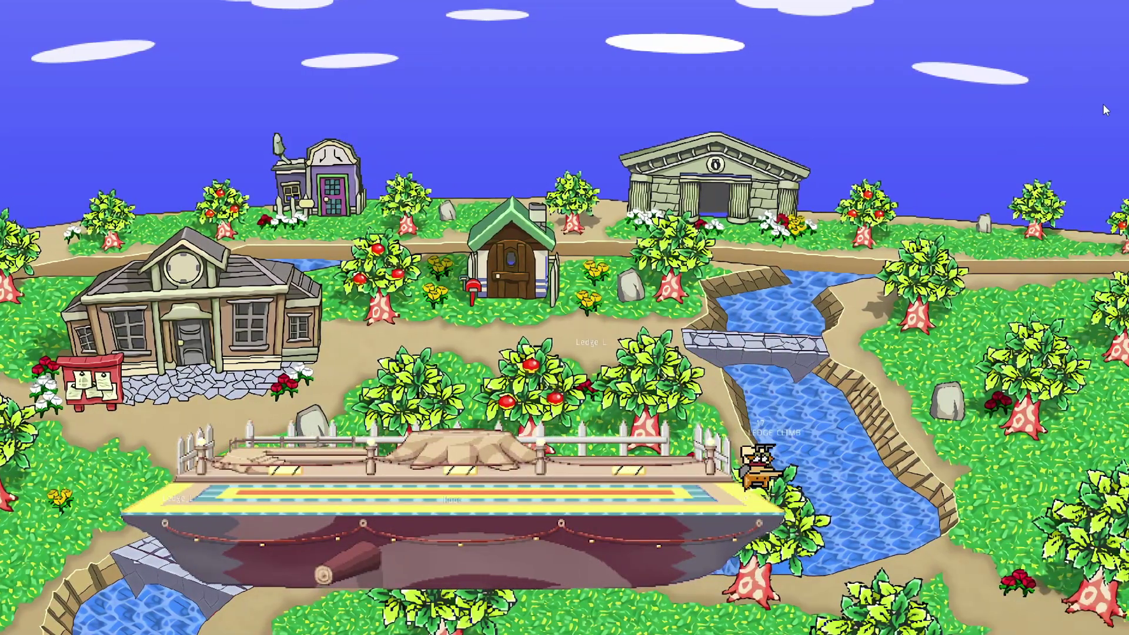
key(Left)
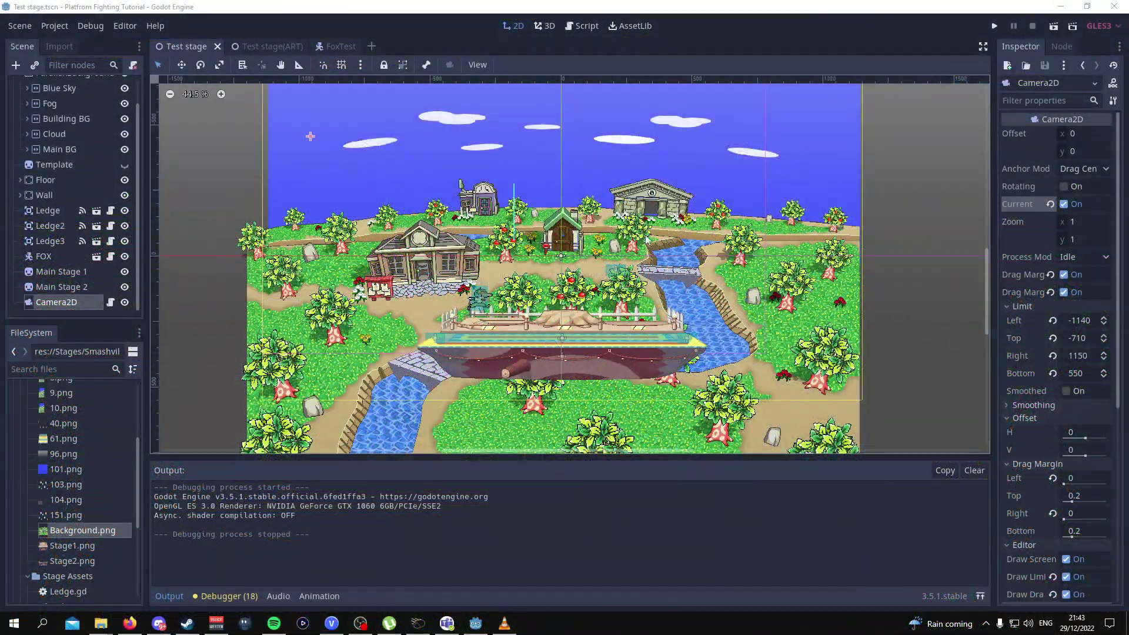
Nudge the Building BG sprite slightly down to (-173, -49)
scroll(81, 254, up, 2)
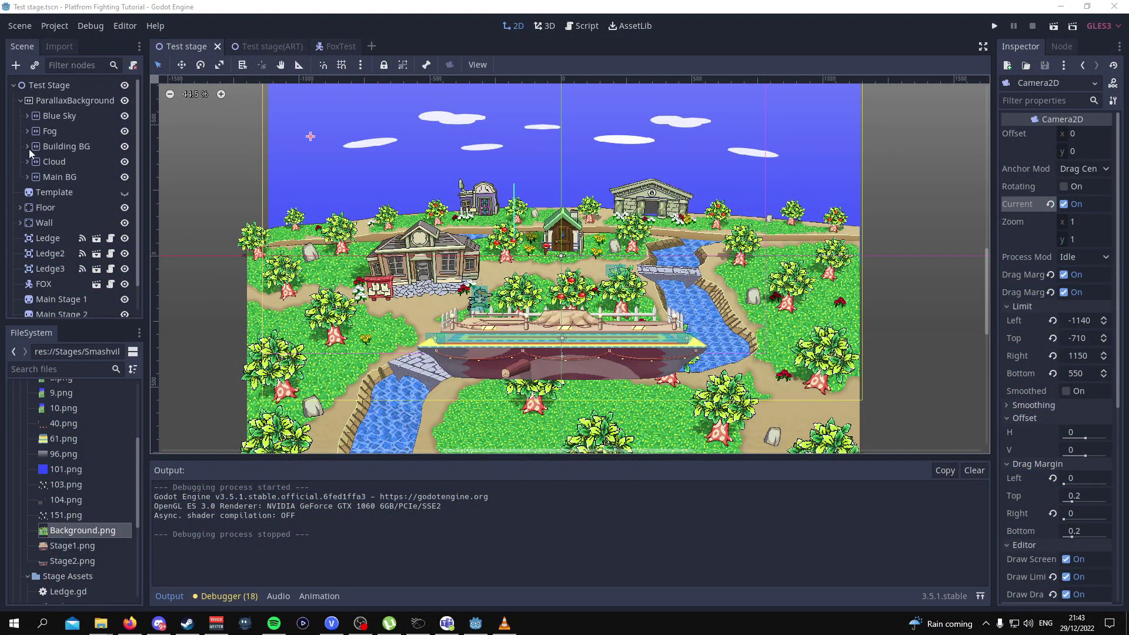
click(27, 146)
click(70, 164)
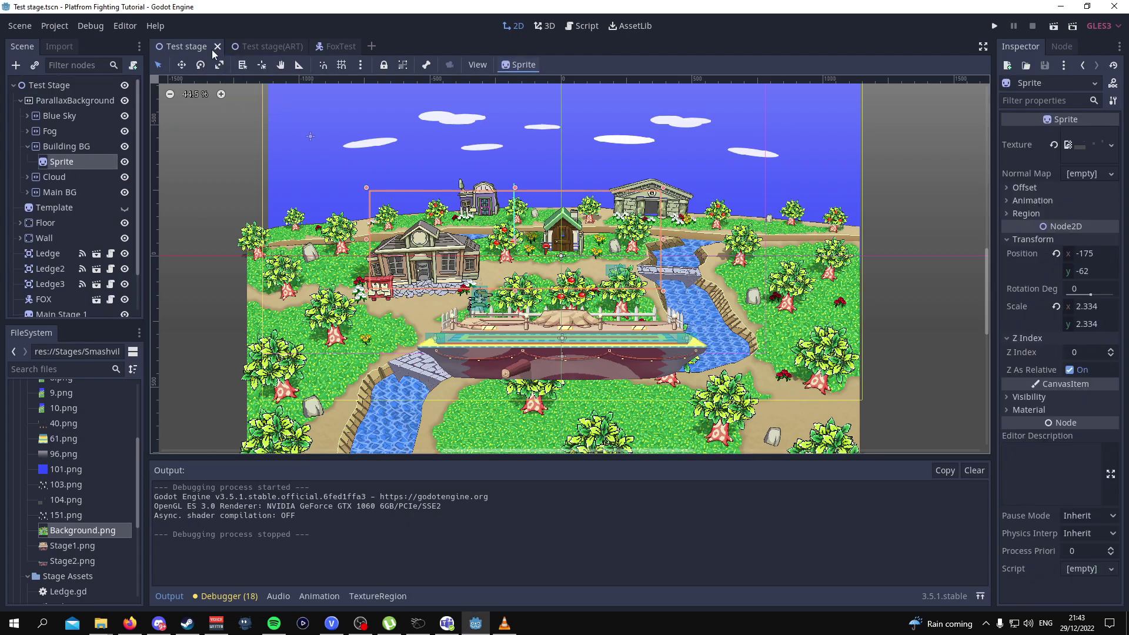
drag(507, 252, 507, 256)
scroll(524, 206, up, 2)
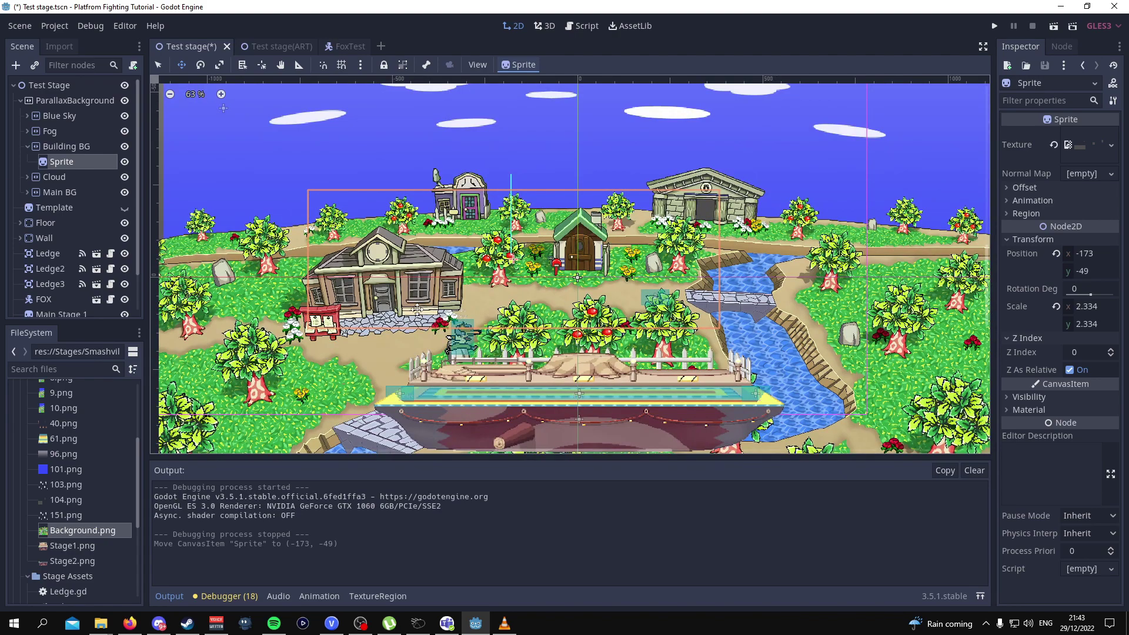
middle_drag(486, 395, 473, 297)
scroll(71, 206, down, 3)
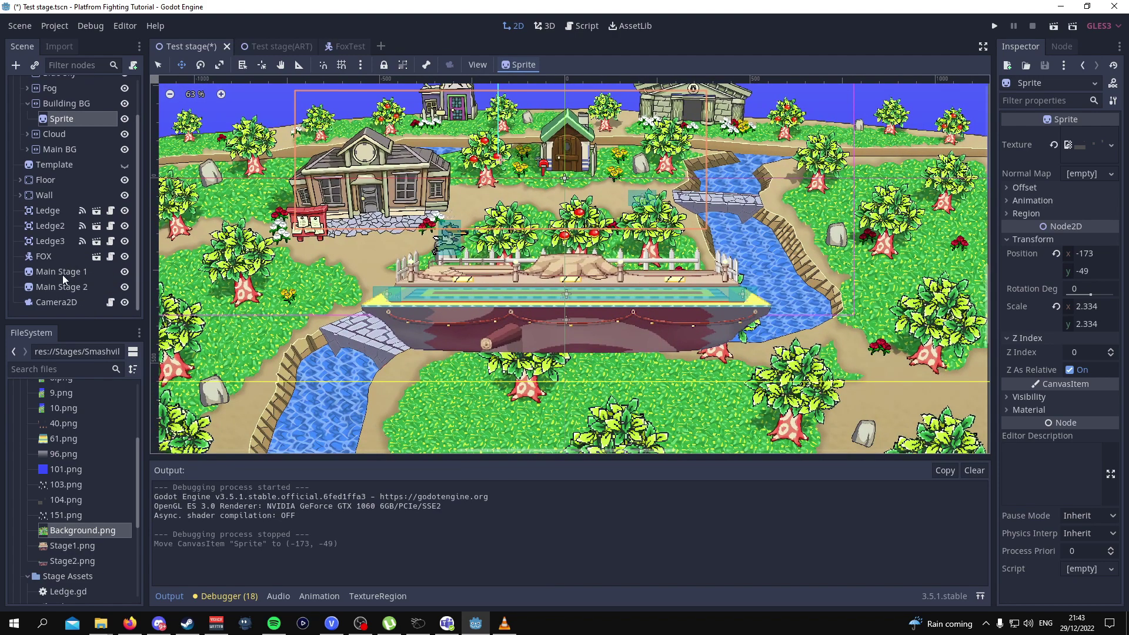
click(60, 272)
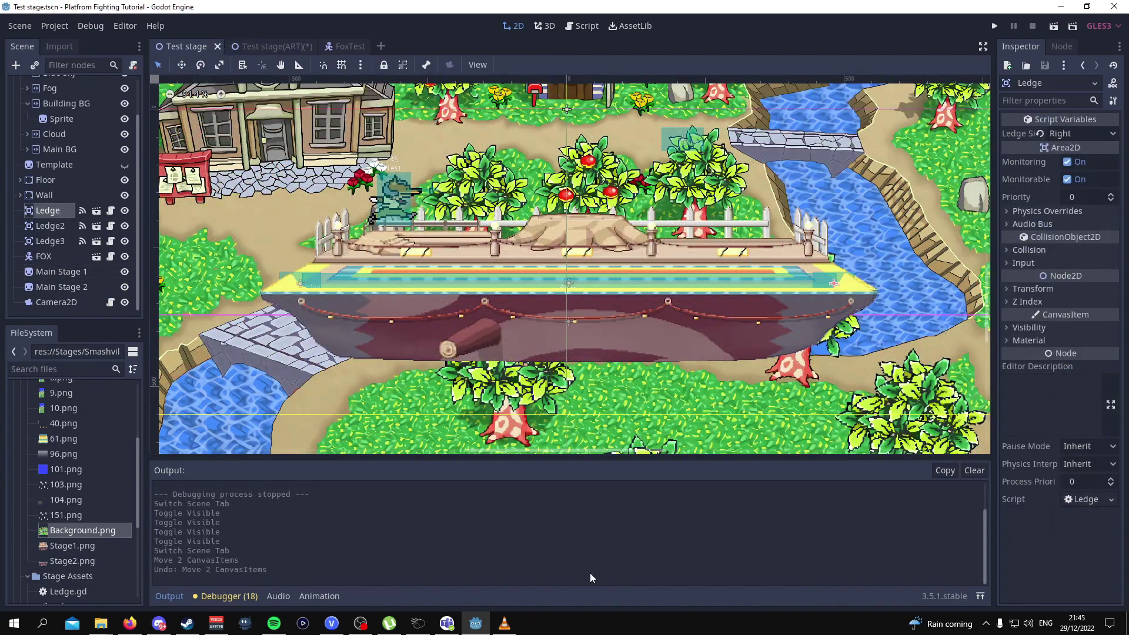
Hide Main Stage 2 and move Ledge2 onto the stage's left corner at (-512, 351)
click(125, 288)
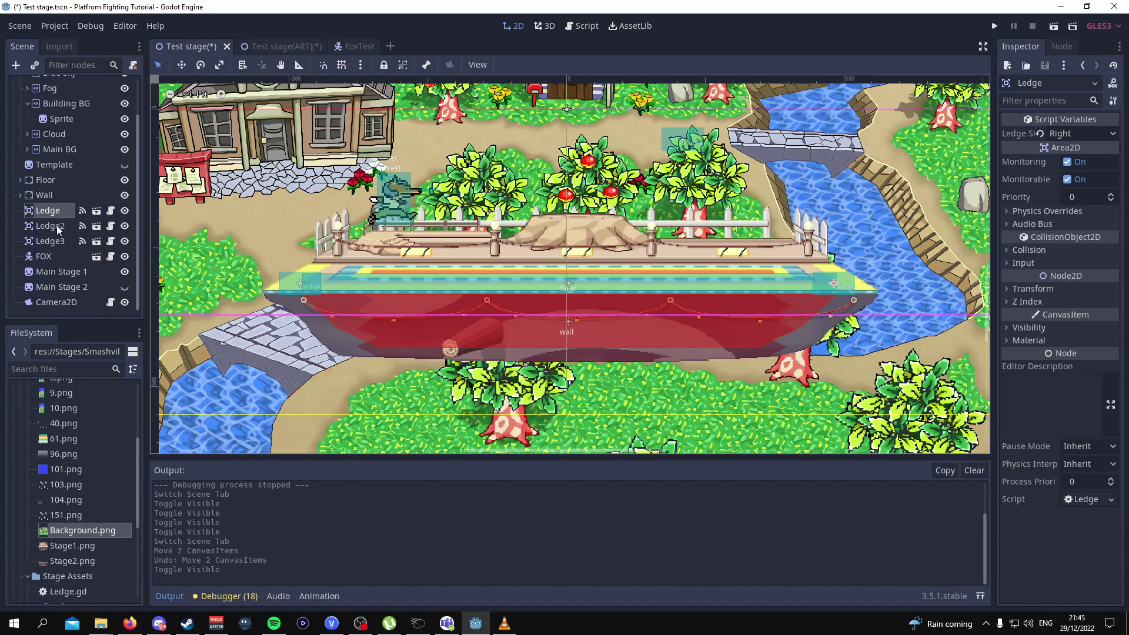
click(289, 284)
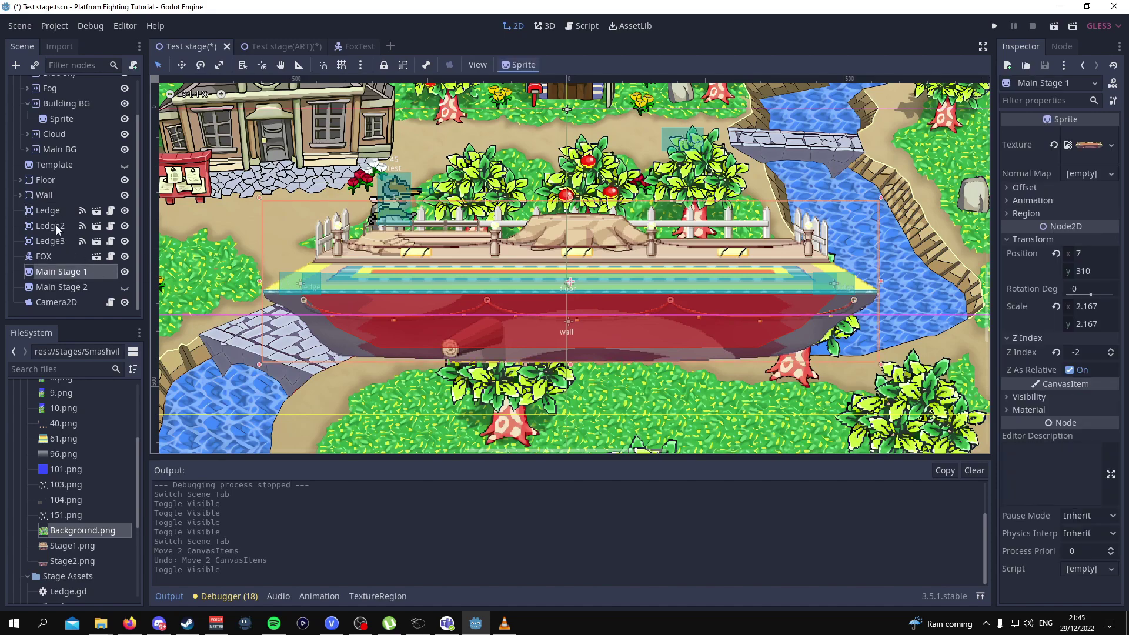
click(82, 211)
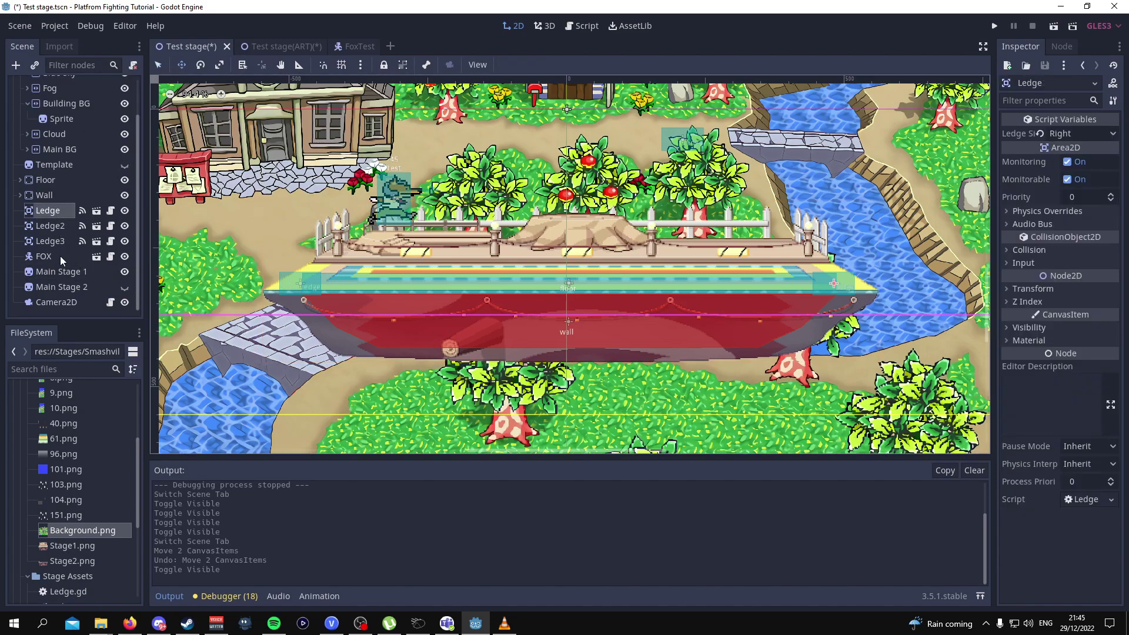
click(50, 226)
drag(289, 284, 270, 304)
Place Ledge on the right corner at (521, 353), show Main Stage 2, and run the game
click(51, 211)
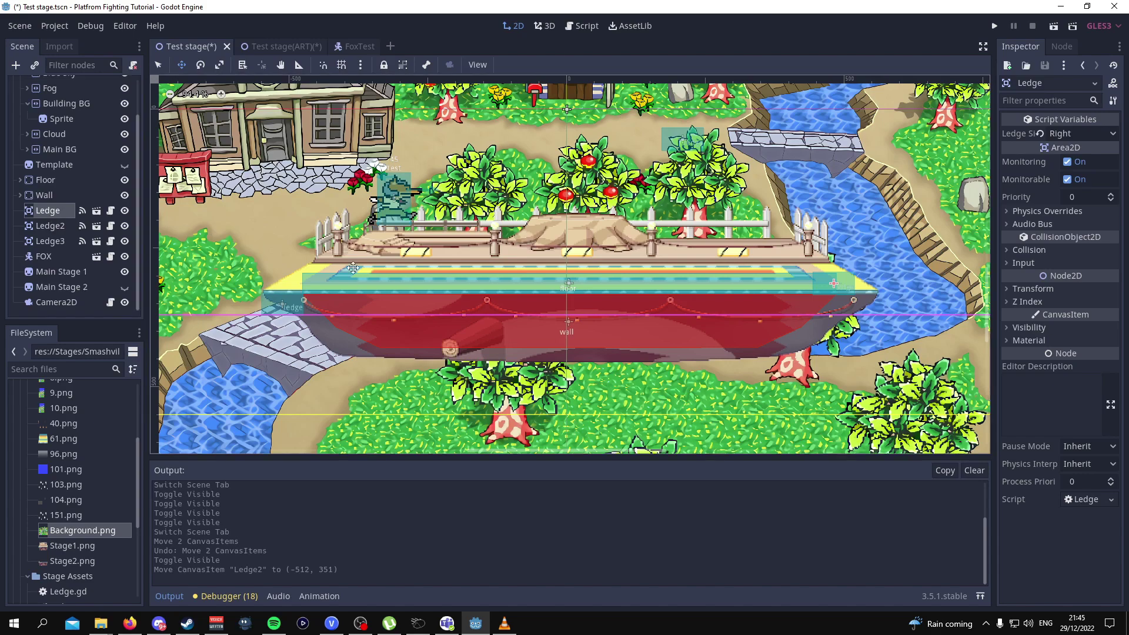
drag(842, 294, 863, 316)
click(125, 287)
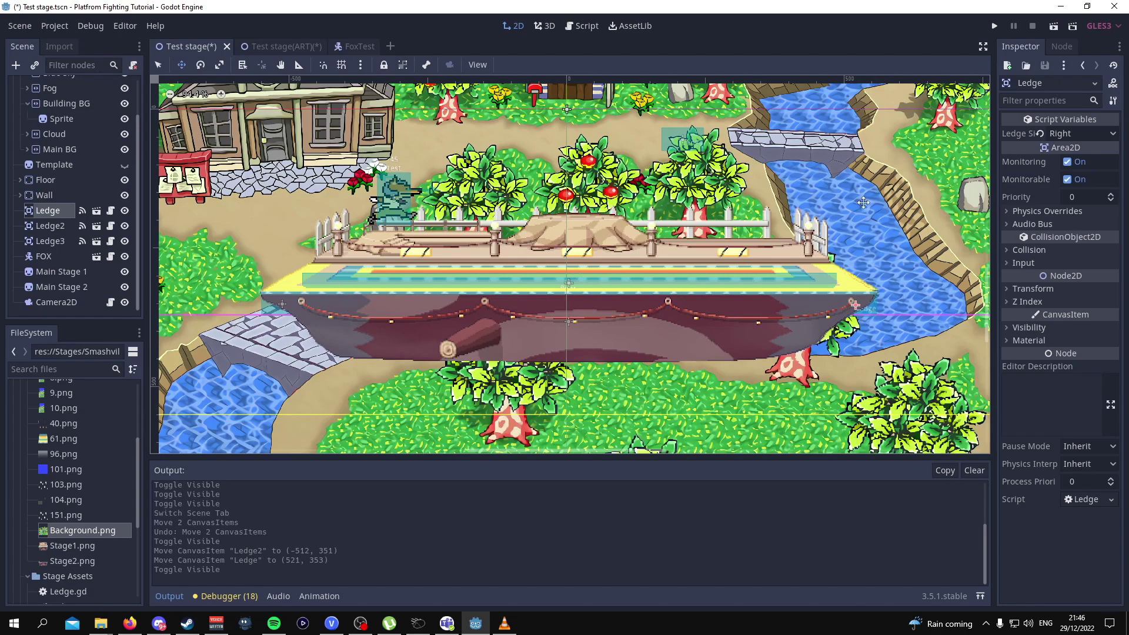
click(994, 25)
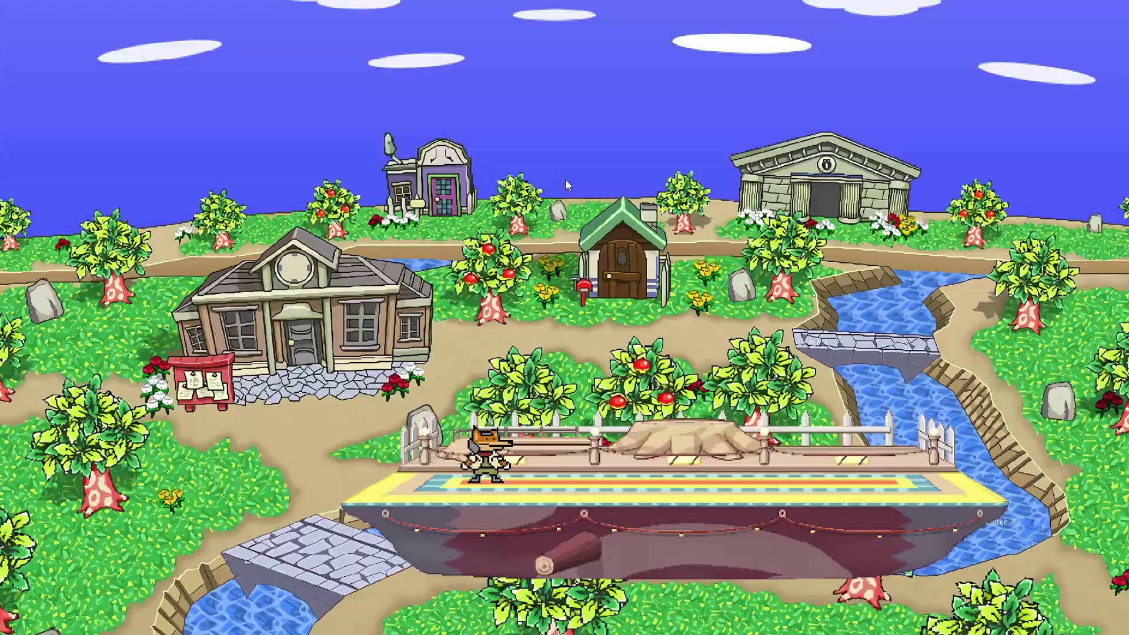
Jump Fox off each side of the stage to grab and climb the left and right ledges
key(Left)
key(Up)
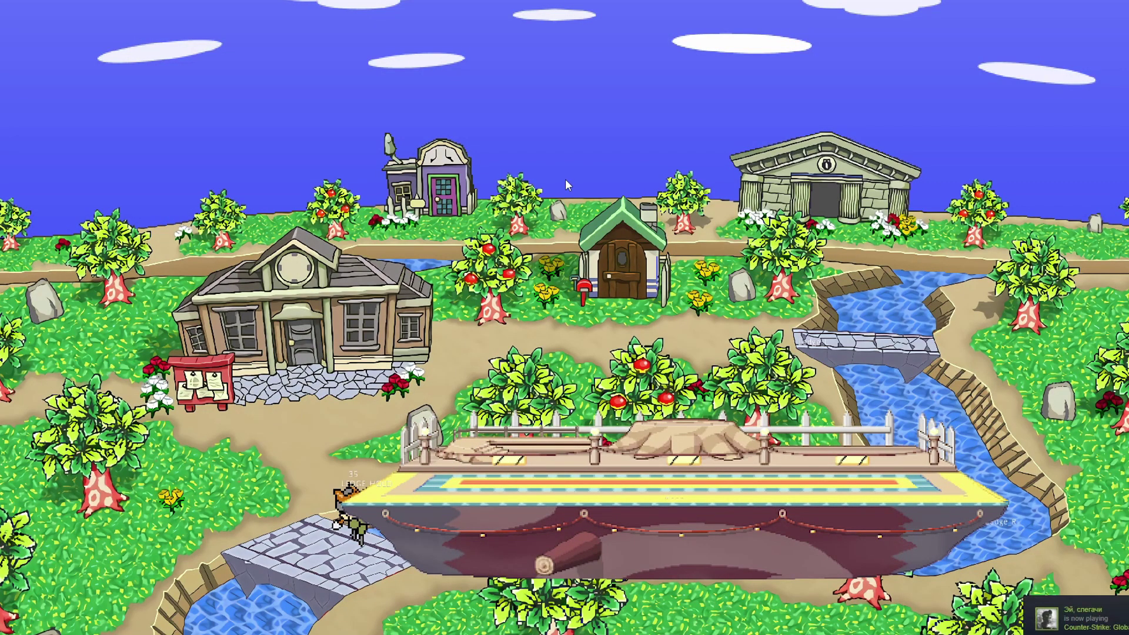
key(Right)
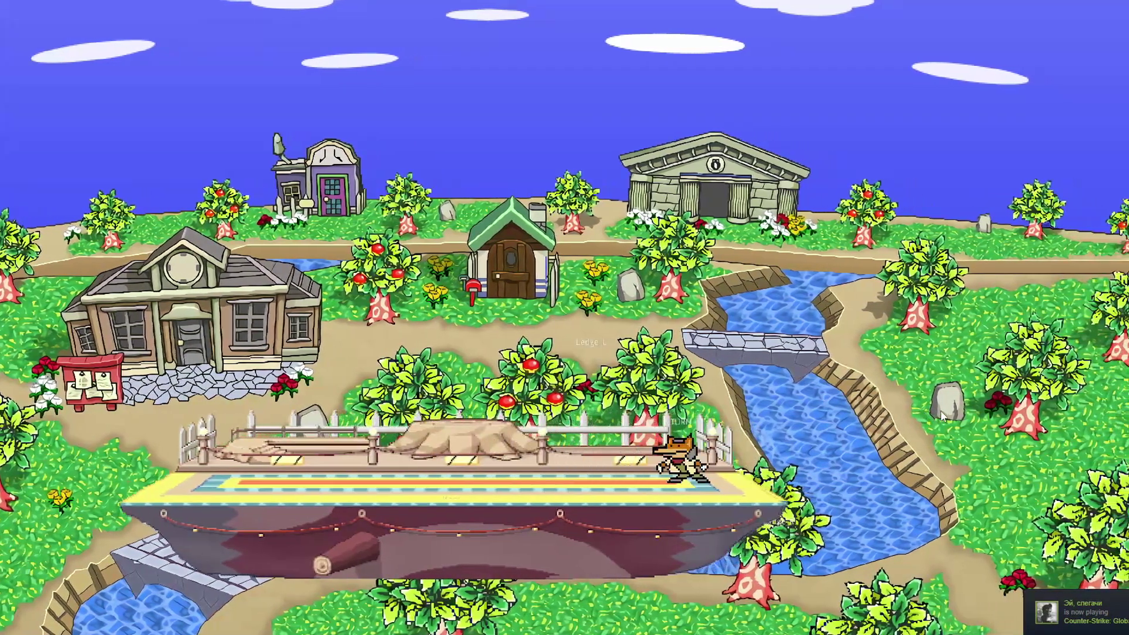
key(Up)
key(Right)
key(Up)
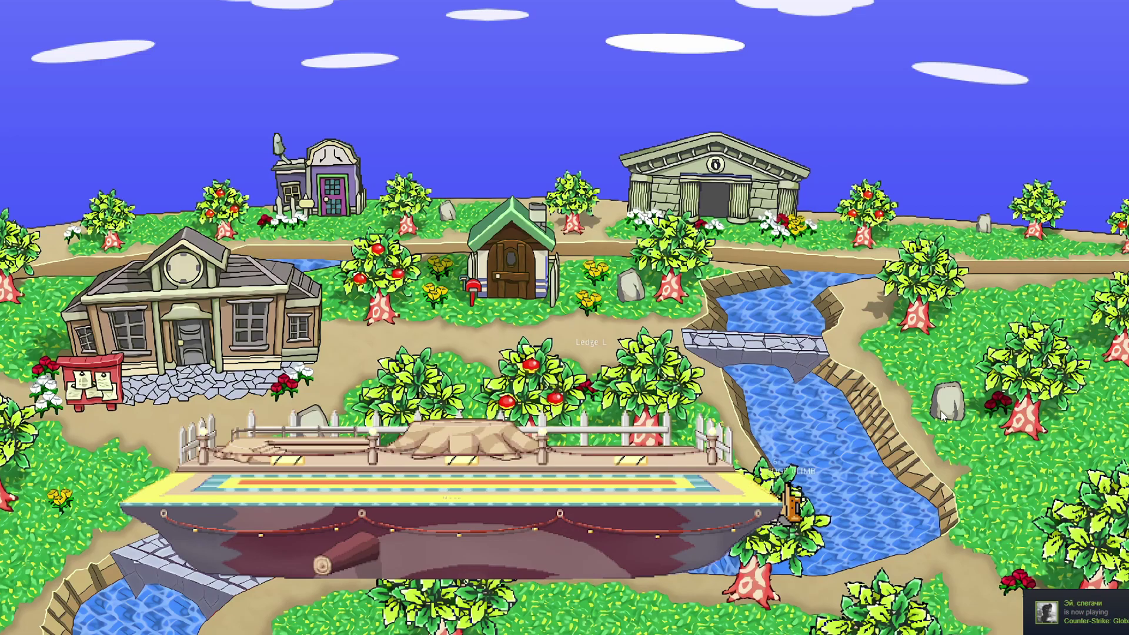